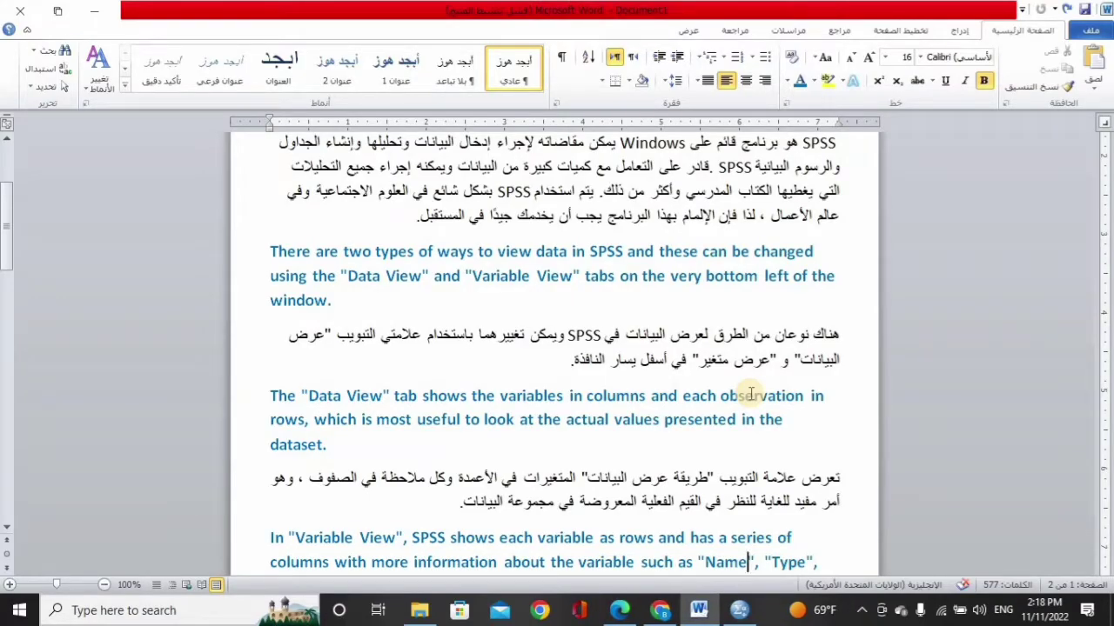
Read the document's explanation of Data View and Variable View, highlighting key phrases, and check the empty data grid in SPSS.
drag(377, 280, 566, 288)
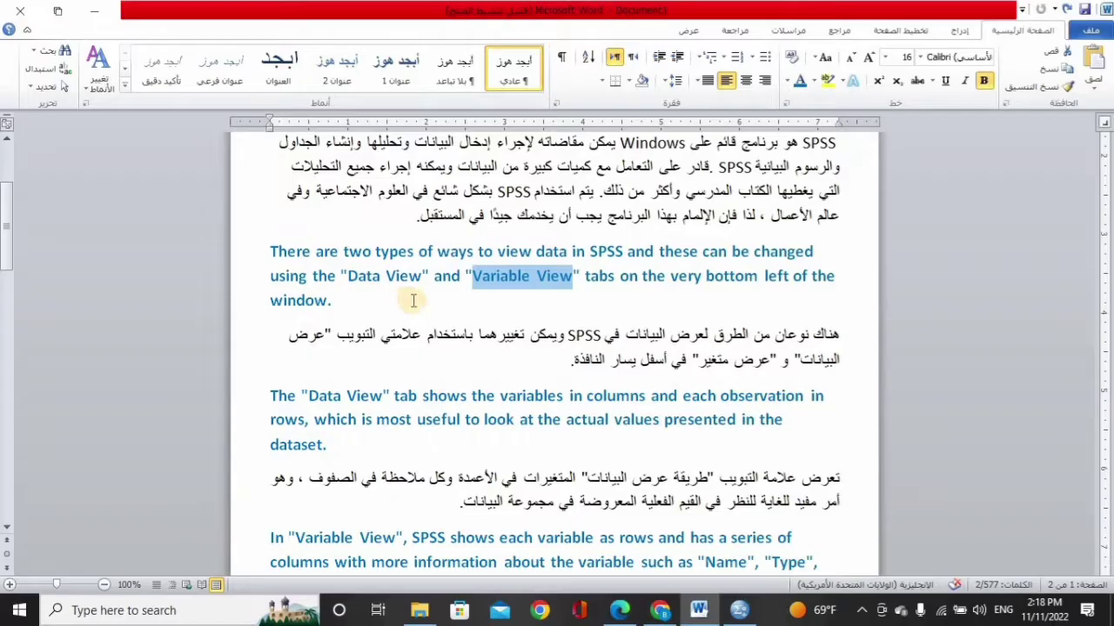
click(376, 424)
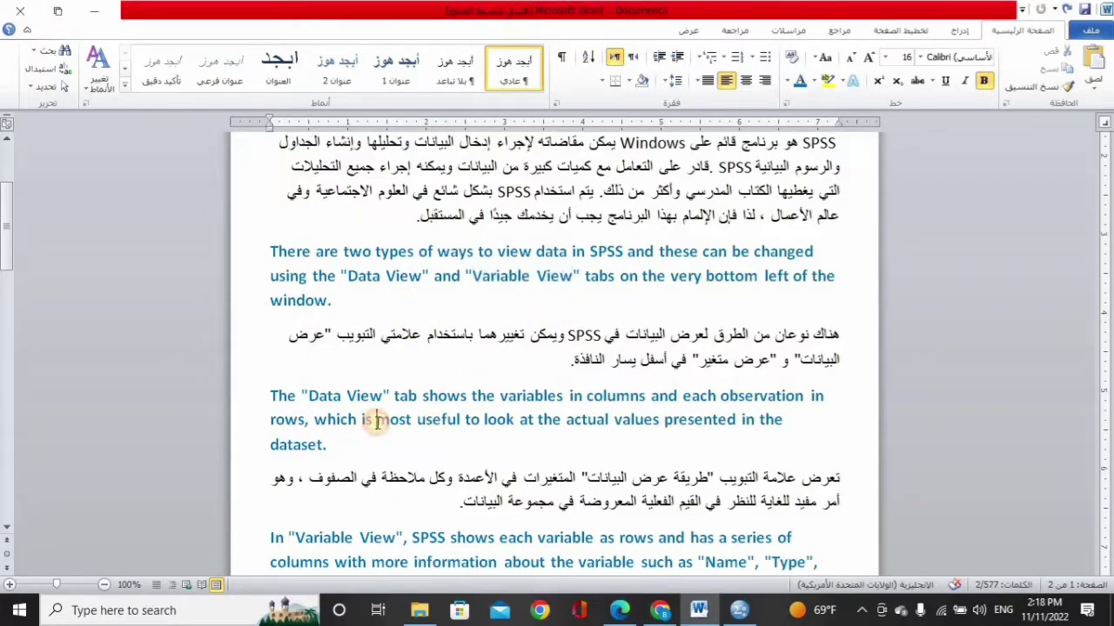
key(Down)
key(Down)
key(Down)
key(Down)
key(Down)
key(Down)
key(Down)
key(Down)
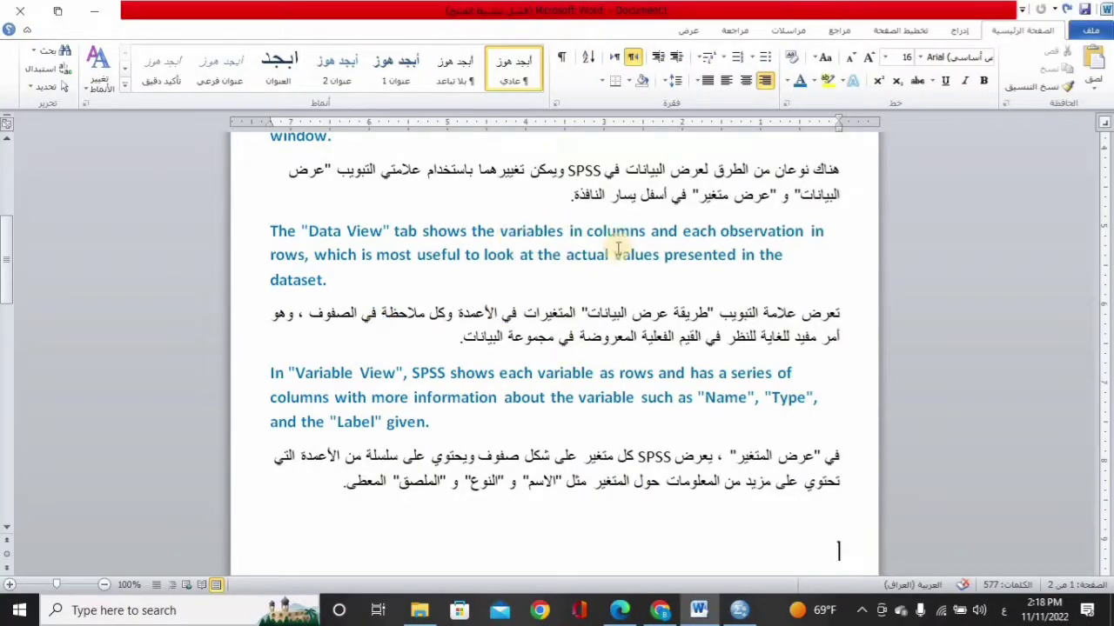
drag(452, 313, 502, 319)
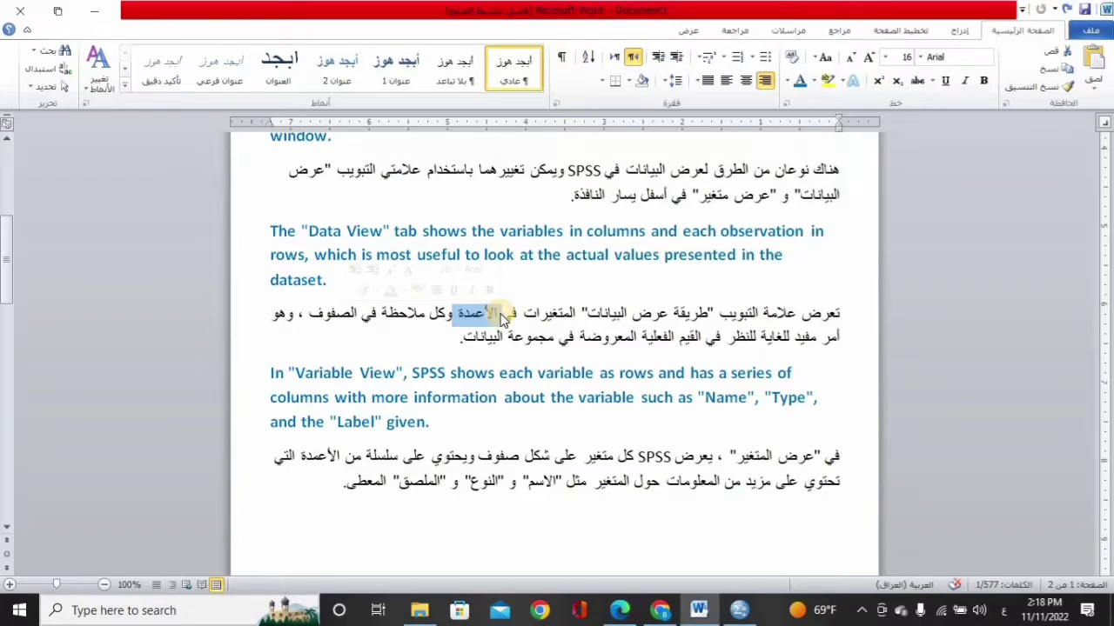
drag(294, 374, 390, 378)
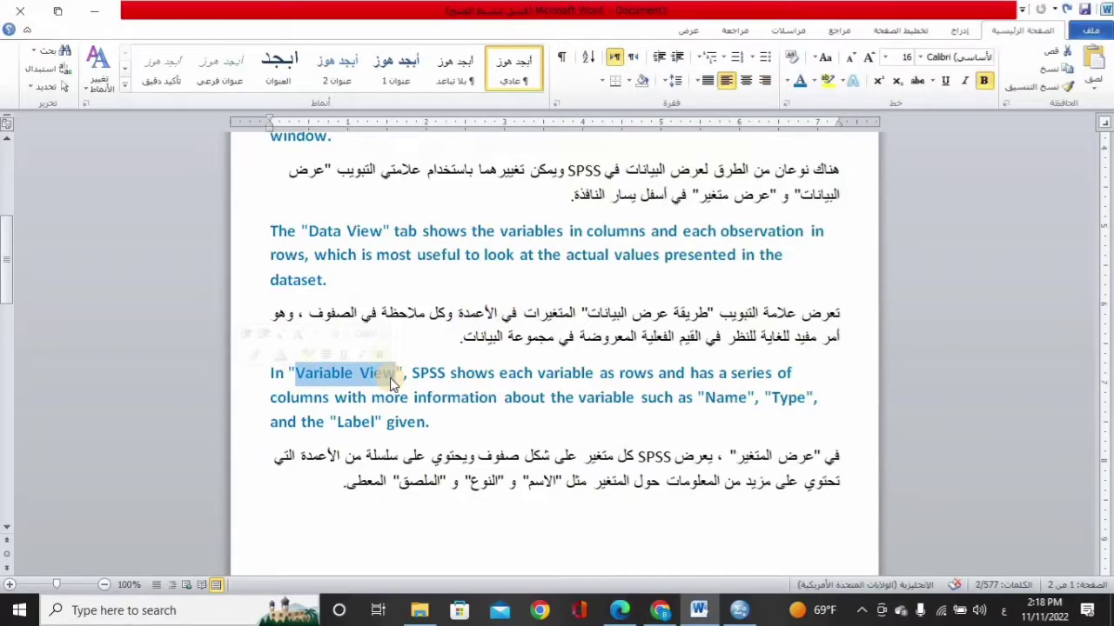
drag(581, 457, 304, 462)
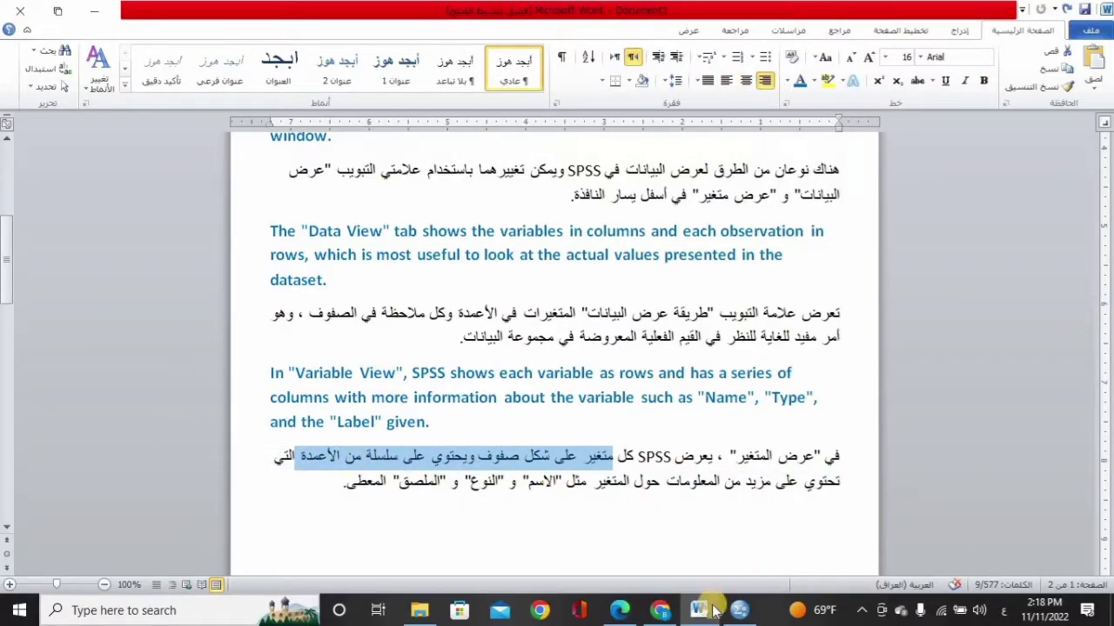
click(738, 610)
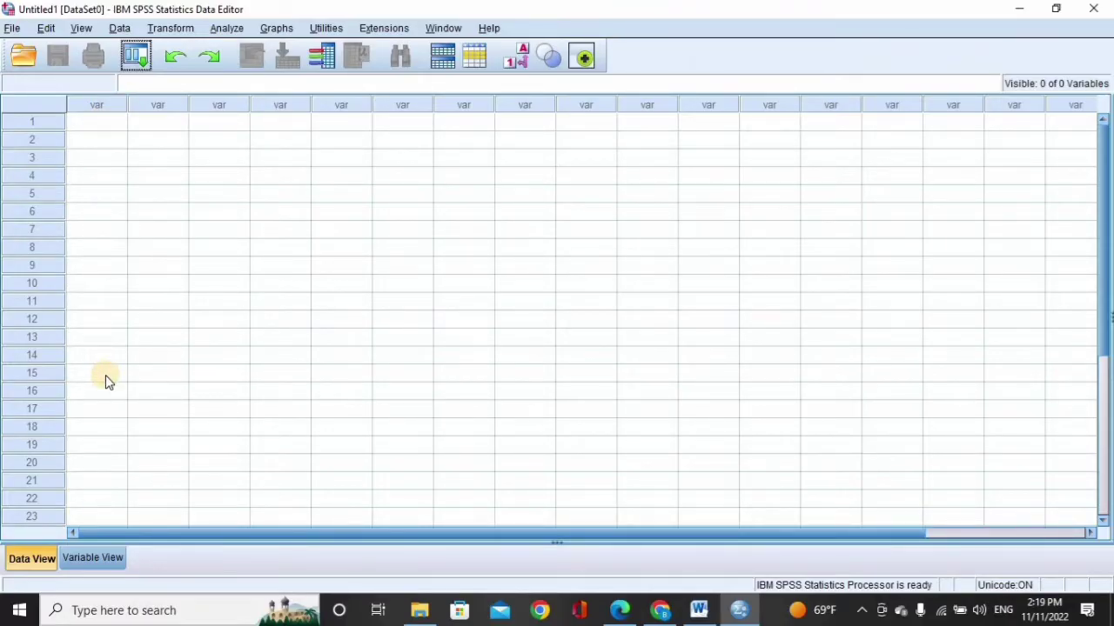
Switch back to Word and read the variable type descriptions, from Numeric through String, to the end of the document.
click(697, 600)
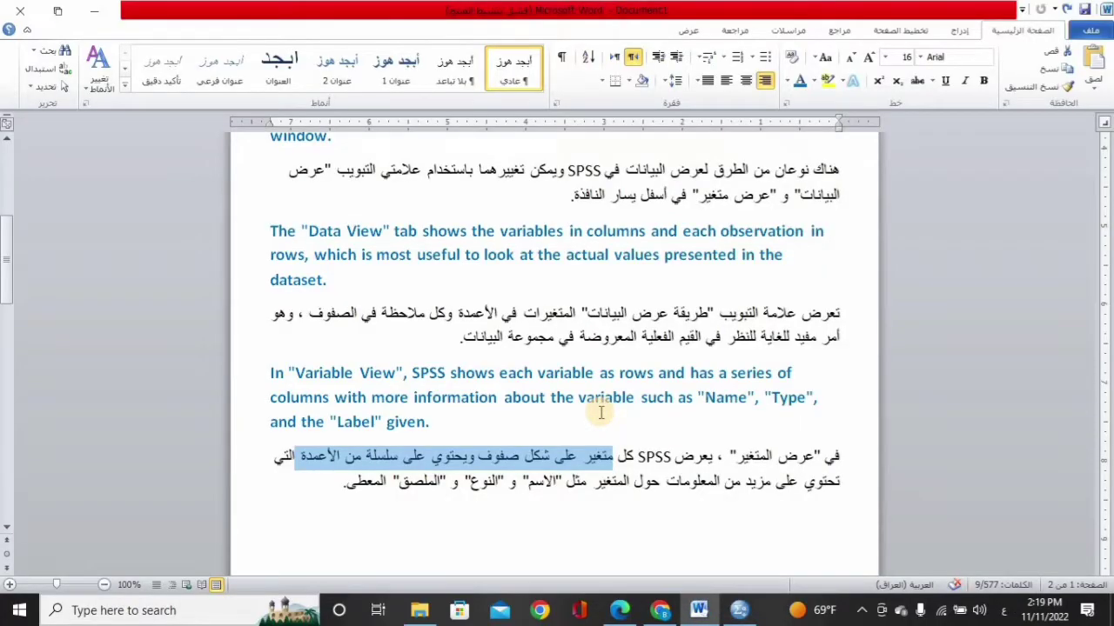
key(Down)
key(Down)
key(Down)
key(Down)
key(Down)
key(Down)
key(Down)
key(Down)
key(Down)
key(Down)
key(Down)
key(Down)
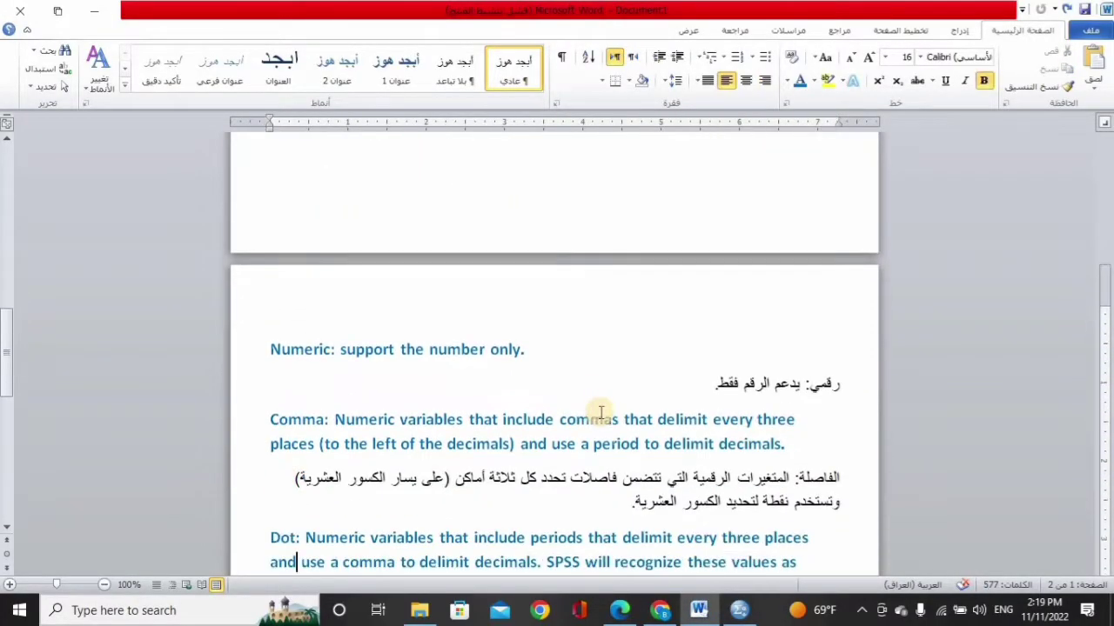
key(Down)
key(Down)
key(Down)
key(Down)
key(Down)
key(Down)
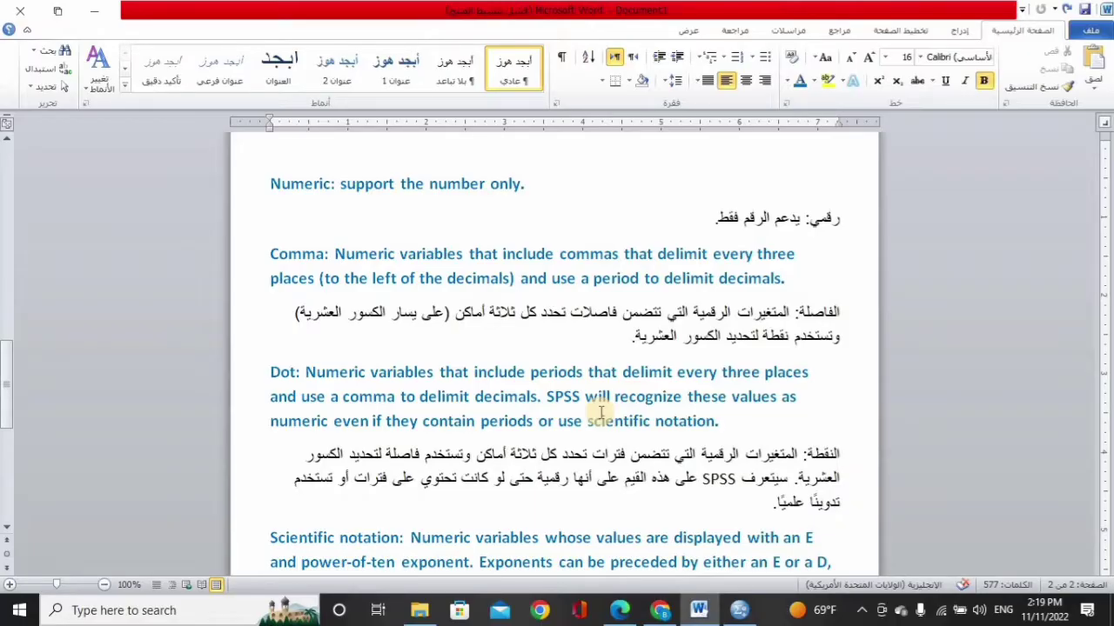
key(Down)
key(Down)
key(Down)
key(Down)
key(Down)
key(Down)
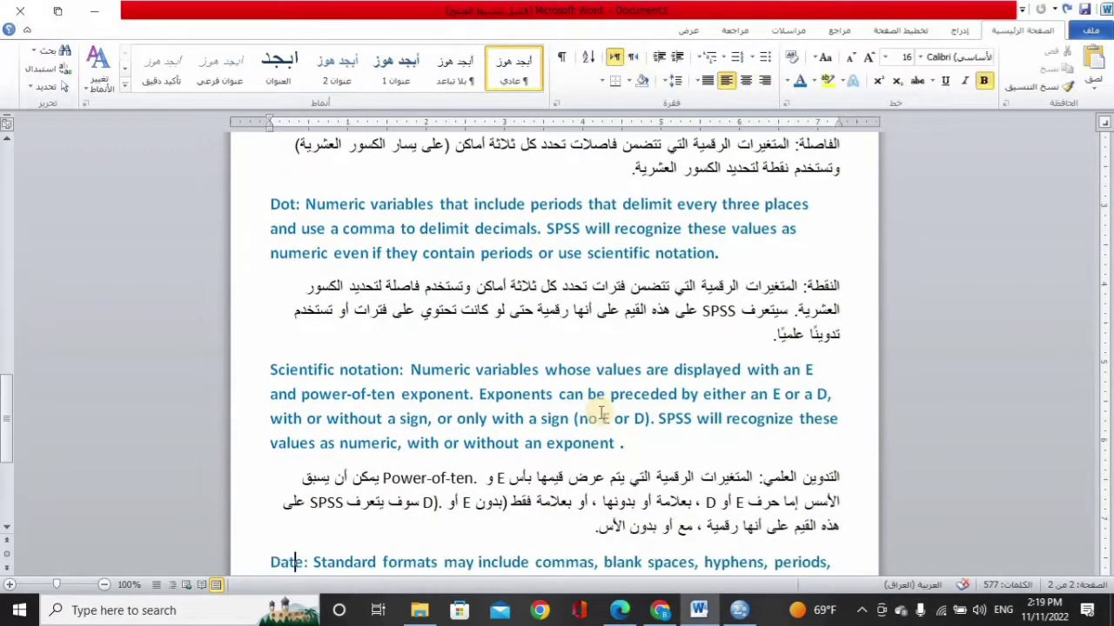
key(Down)
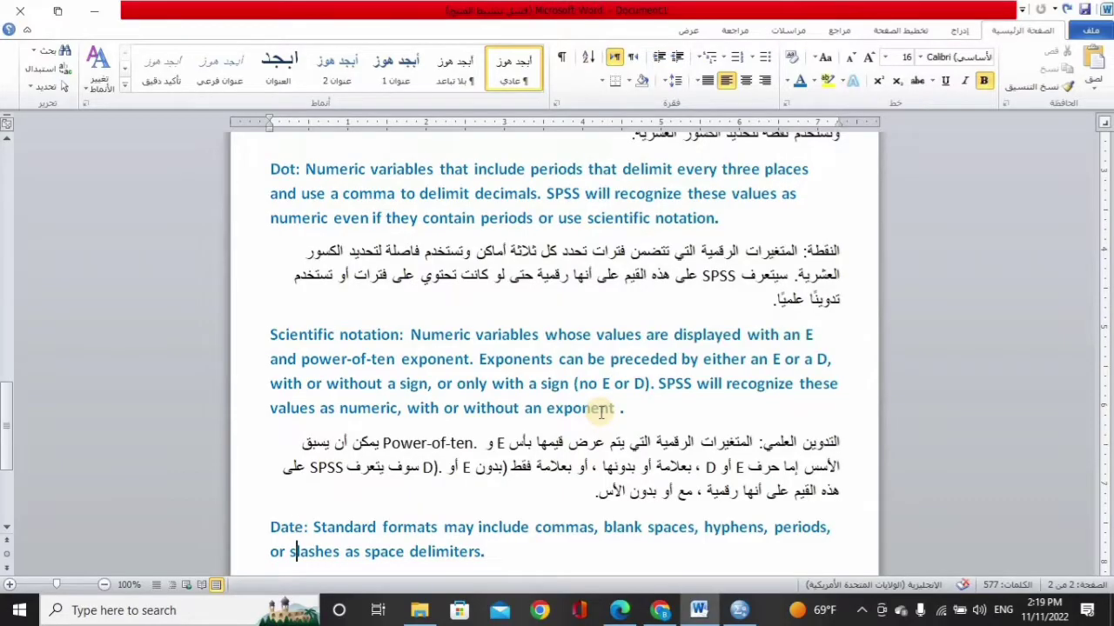
key(ctrl+End)
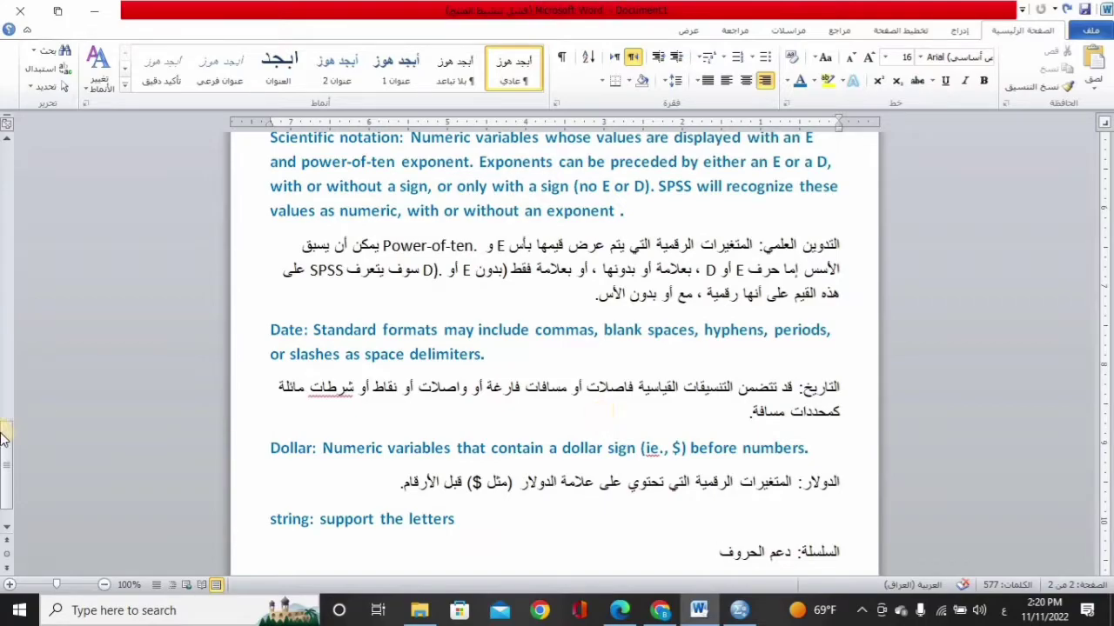
drag(6, 479, 6, 492)
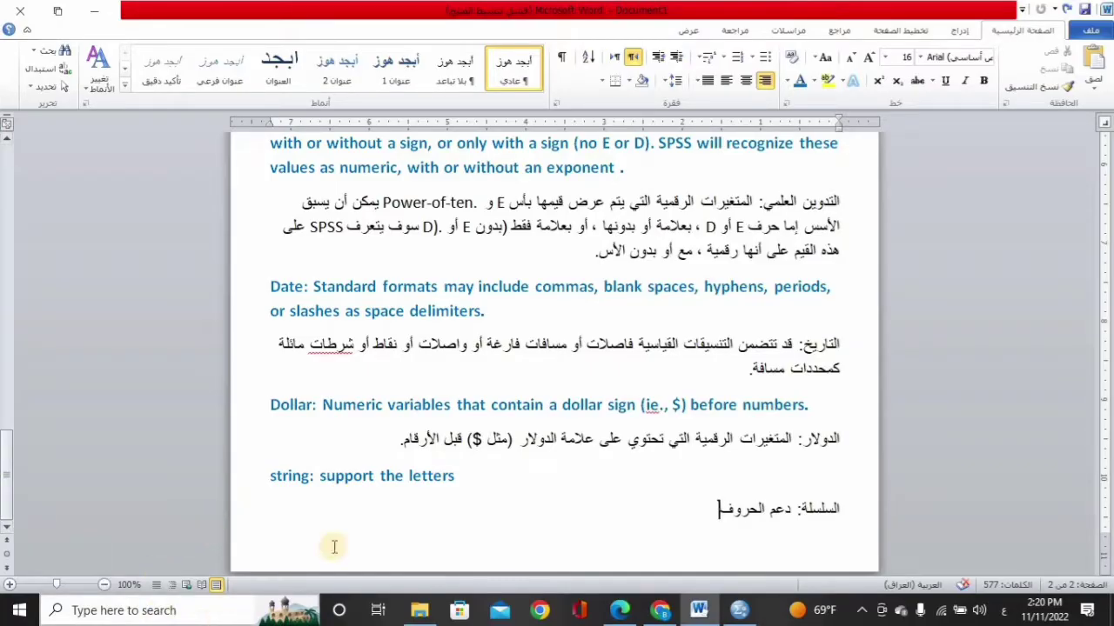
Switch to SPSS and define a first variable called "name" in Variable View.
click(750, 616)
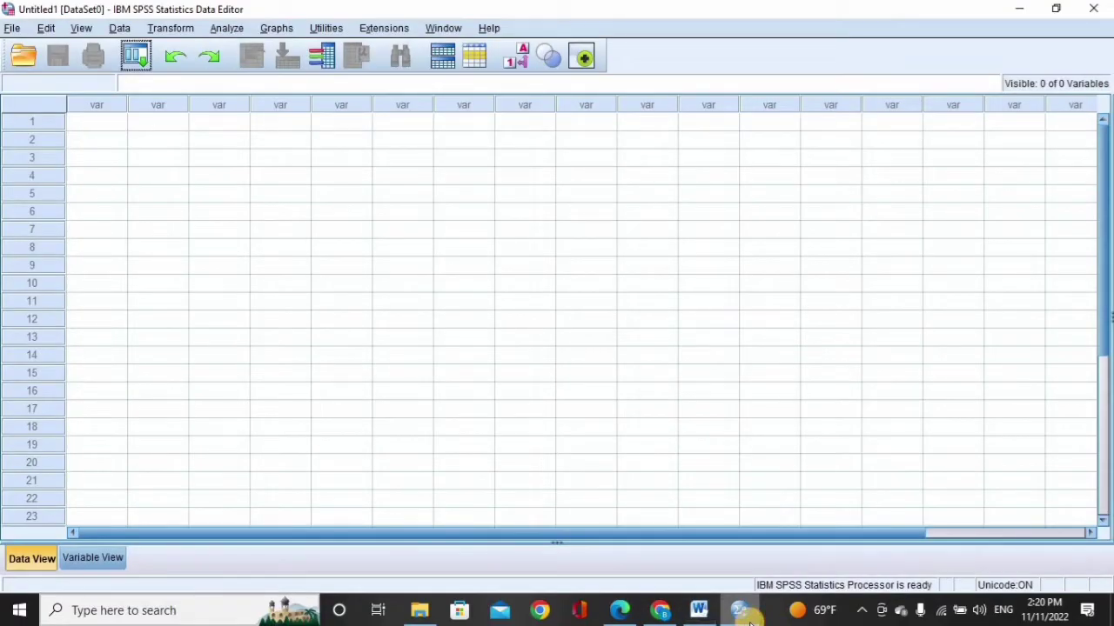
click(105, 557)
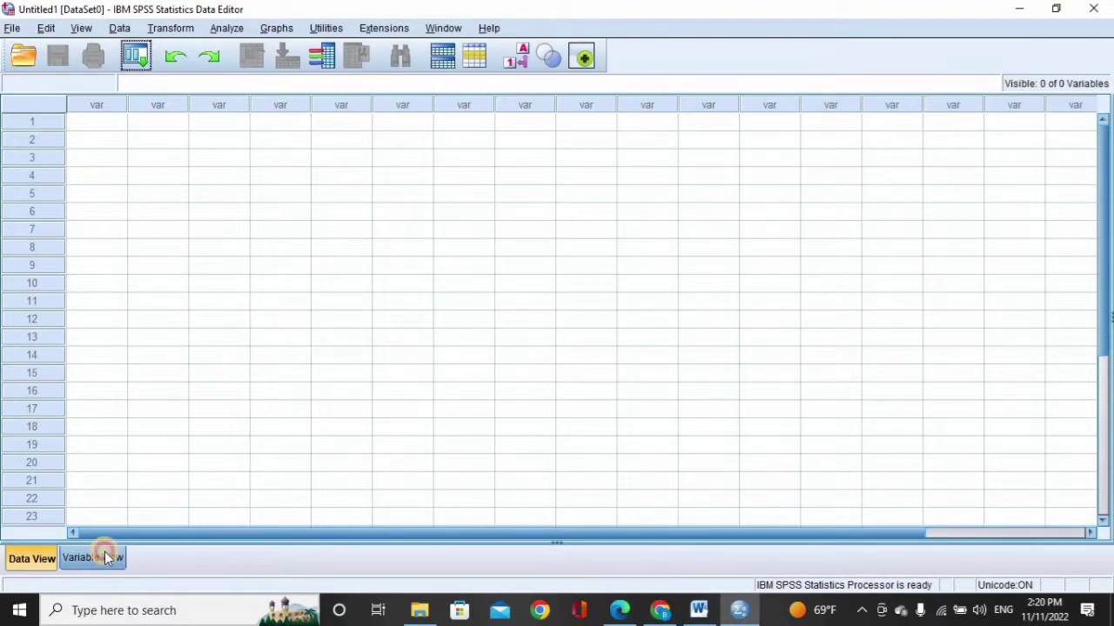
click(102, 101)
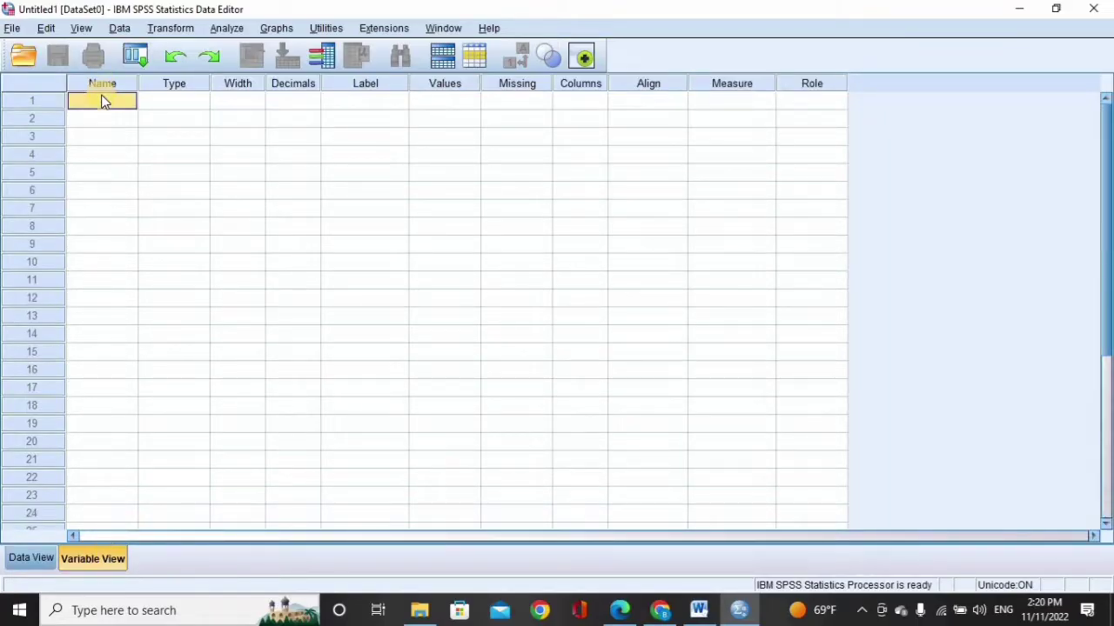
text(name)
key(Return)
Set the name variable's type to String with 30 characters.
click(199, 103)
click(200, 102)
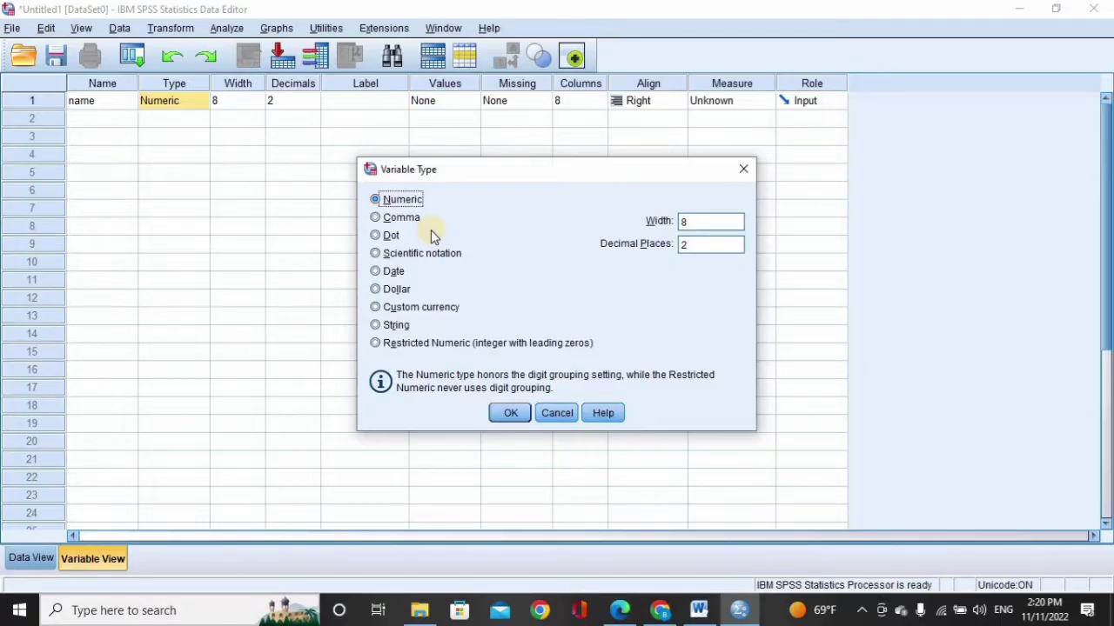
click(396, 324)
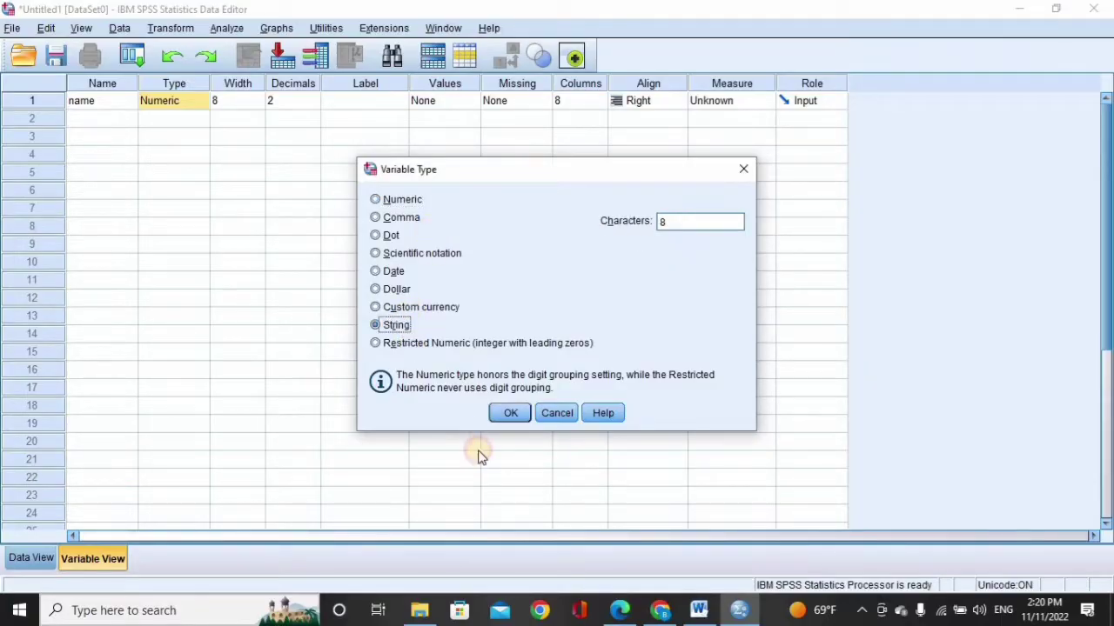
double_click(664, 222)
text(30)
click(508, 416)
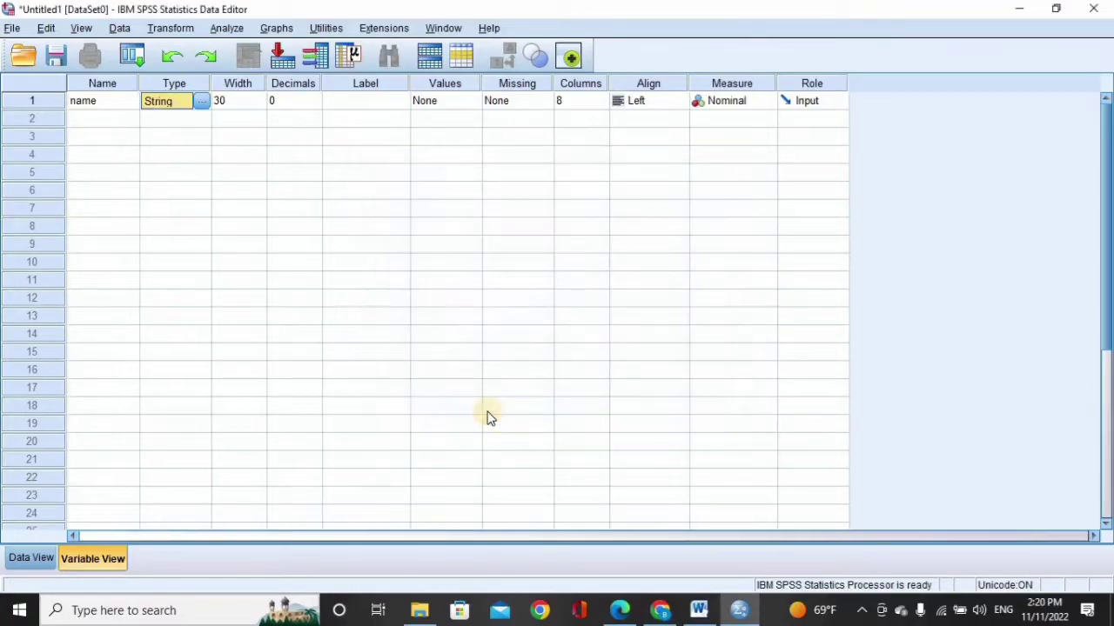
Define a second variable called "age" and accept Numeric as its type.
click(120, 122)
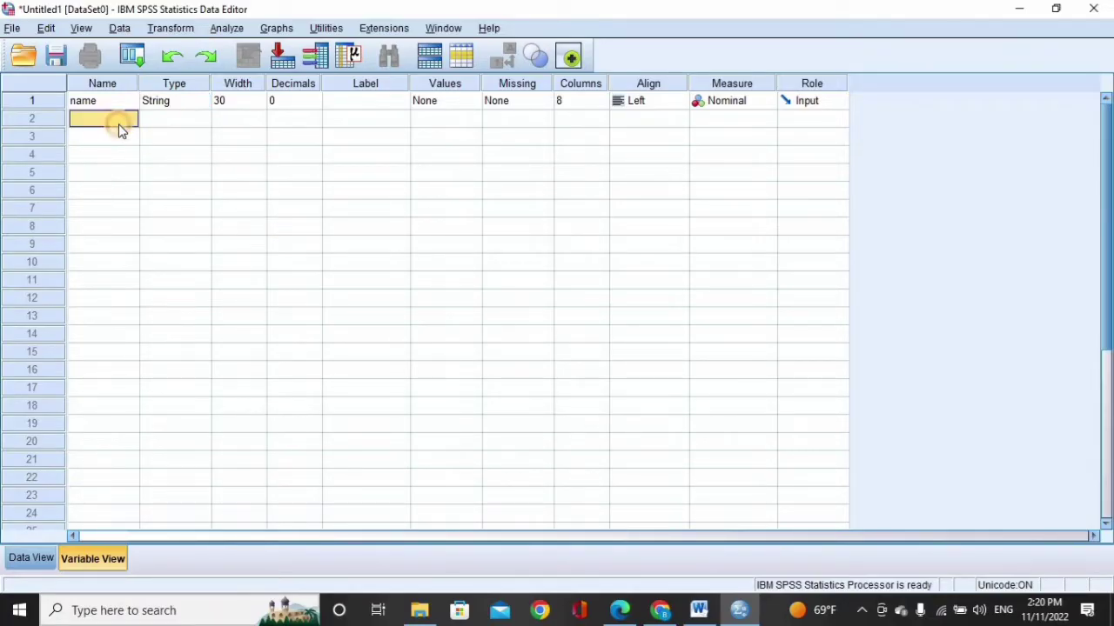
text(age)
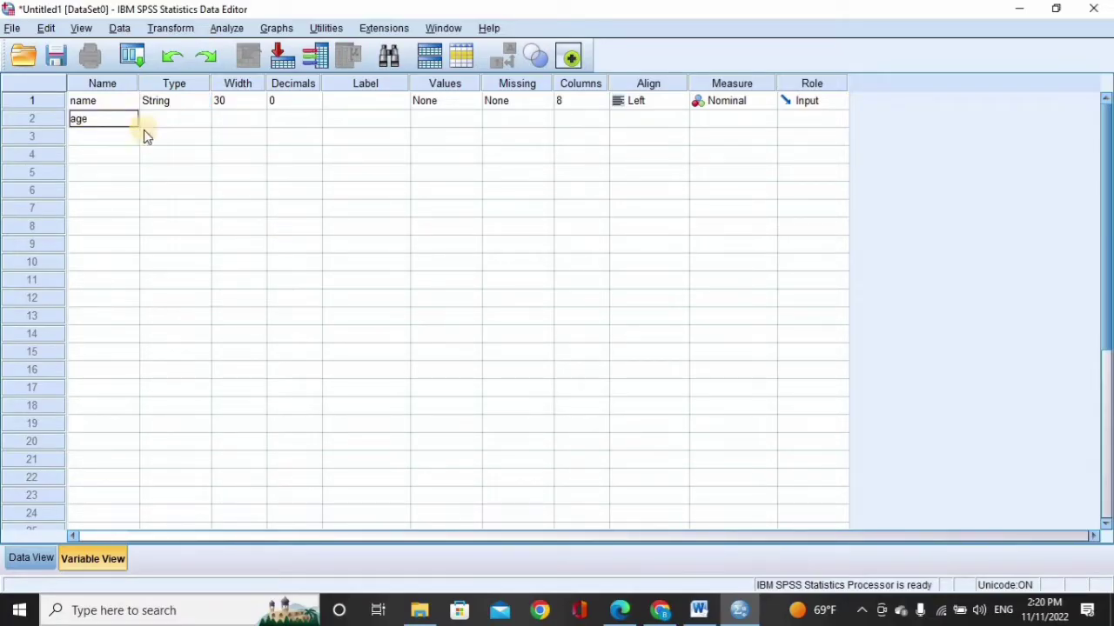
click(186, 123)
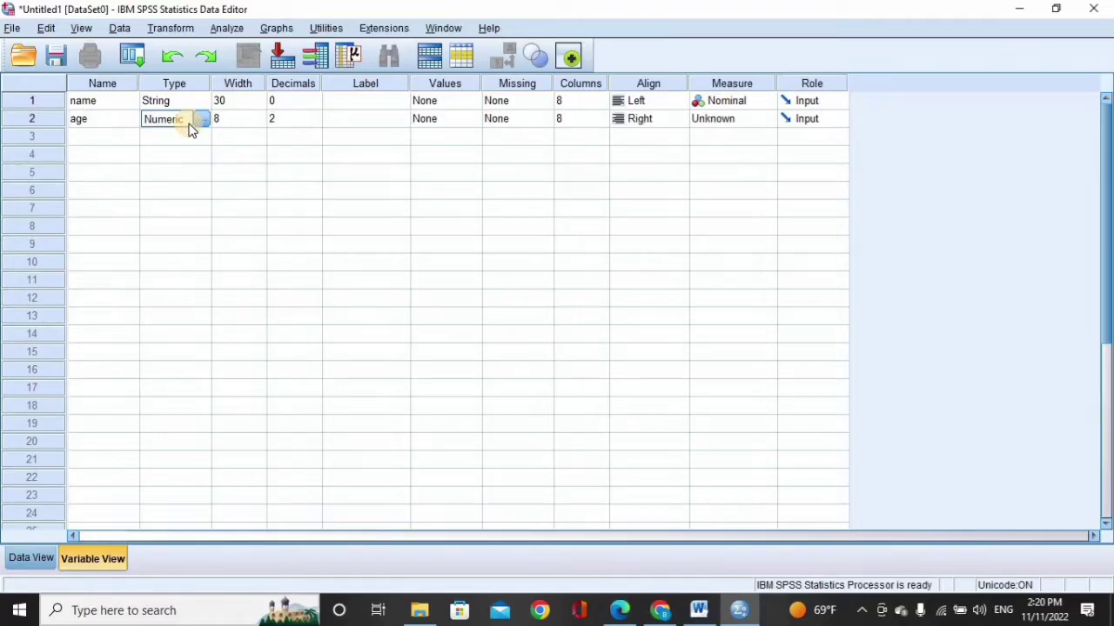
click(204, 121)
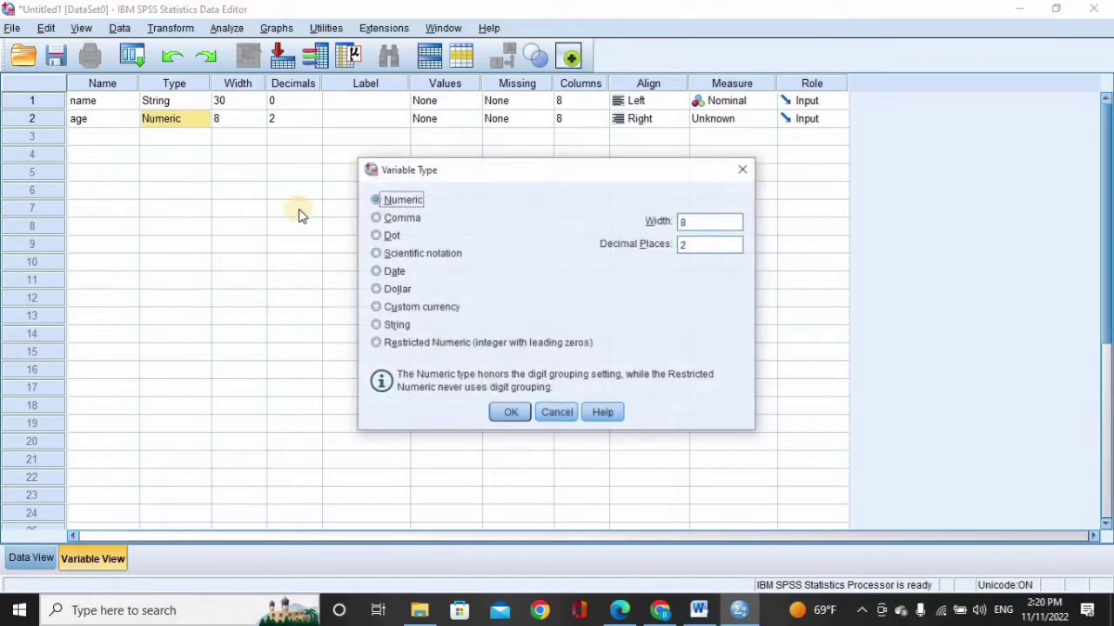
double_click(691, 244)
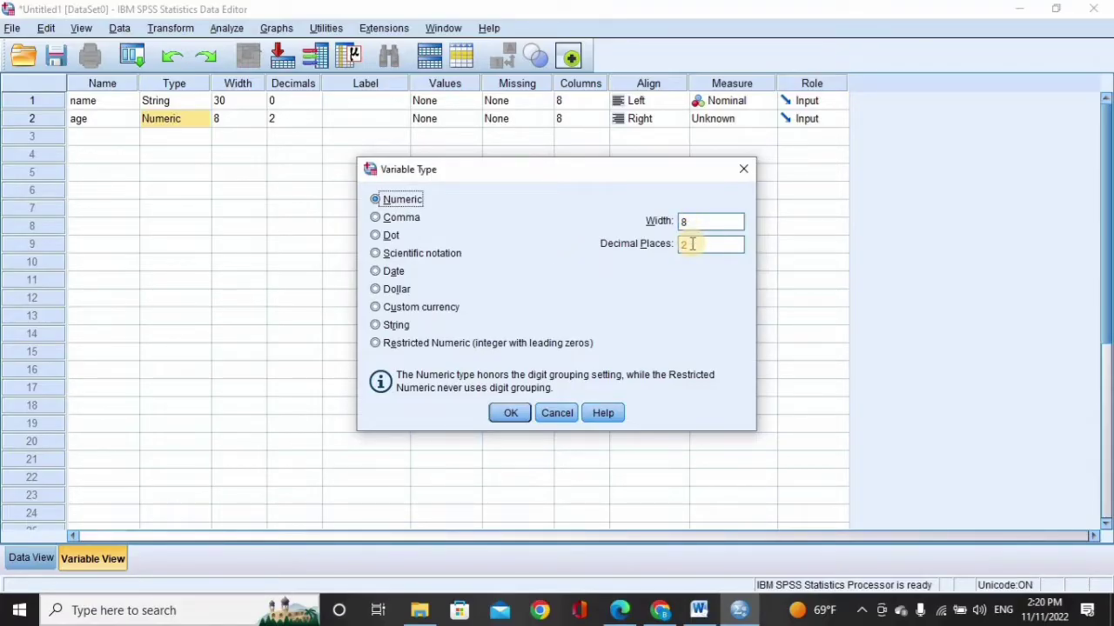
click(515, 414)
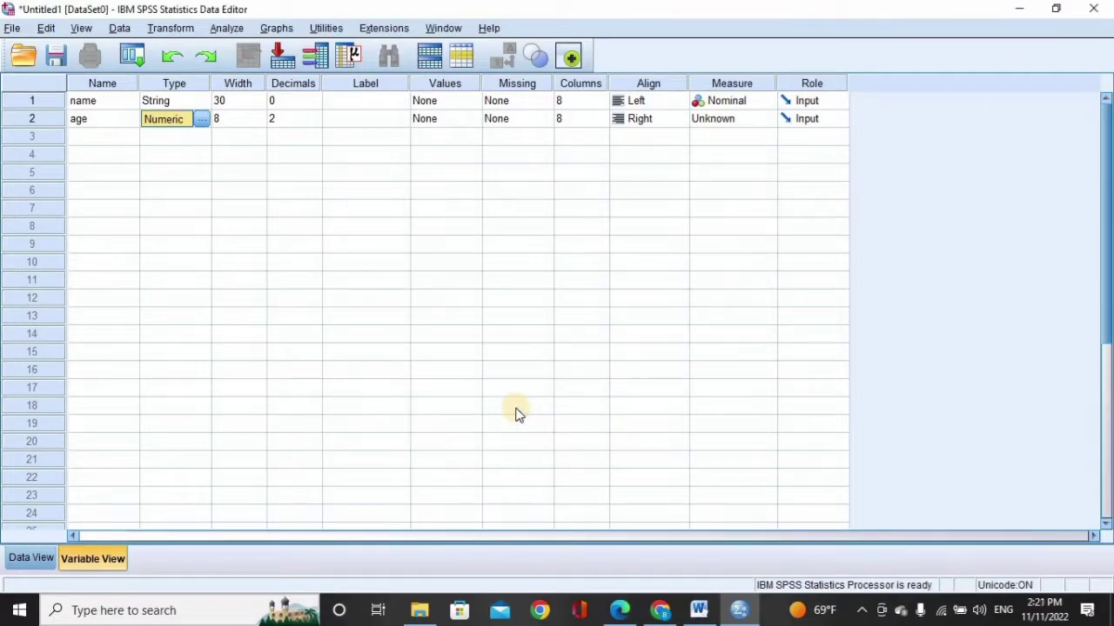
Show the Data View and examine the name and age columns, highlighting each in turn.
click(26, 560)
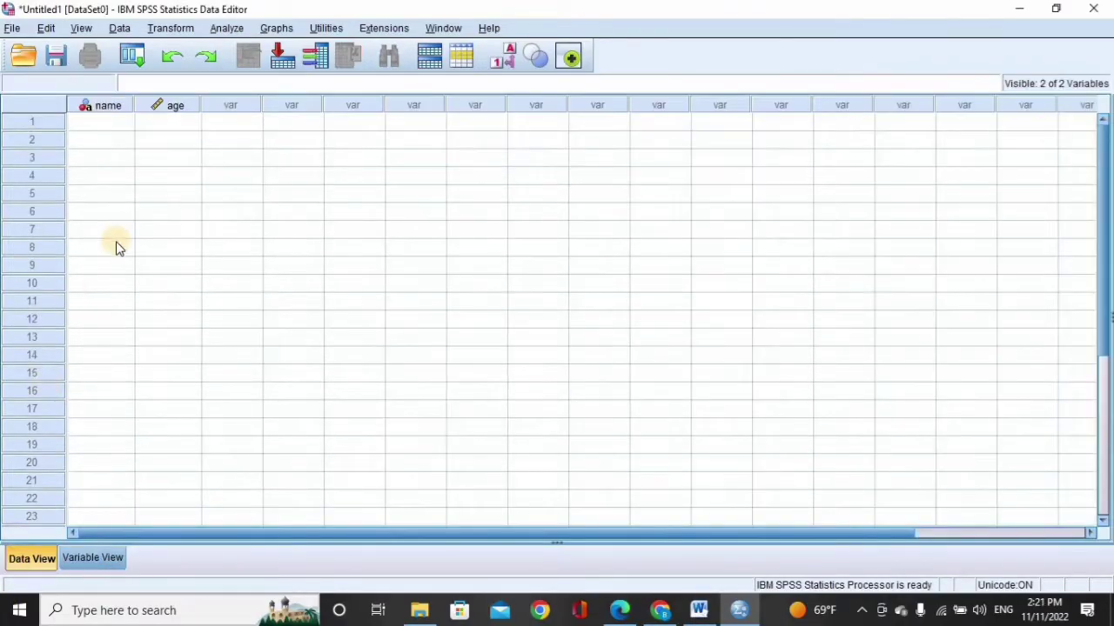
click(105, 108)
click(165, 104)
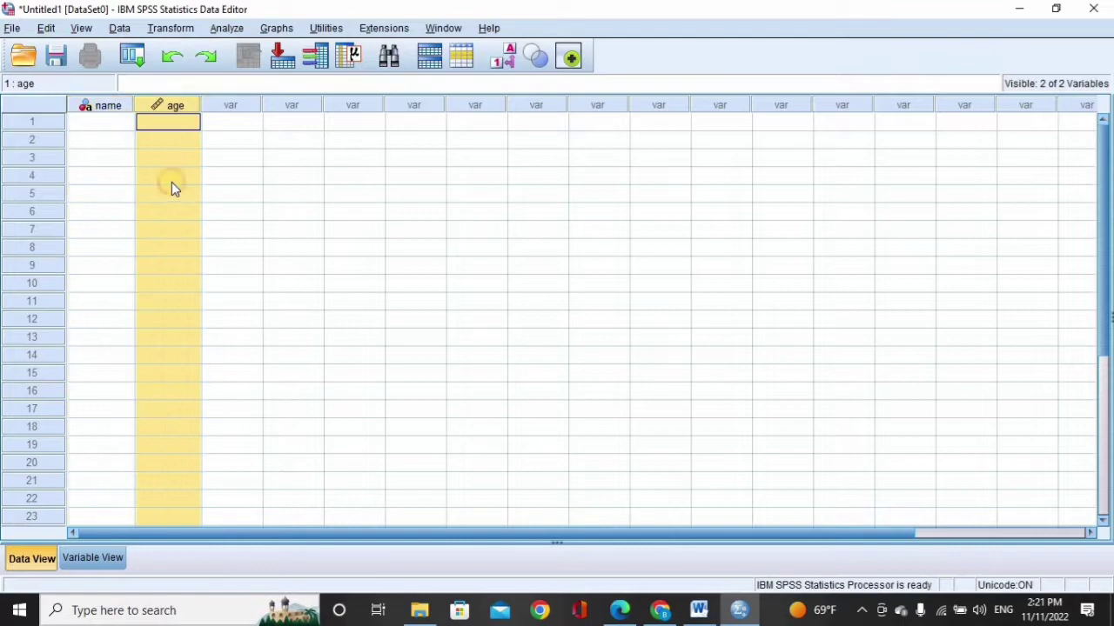
click(100, 109)
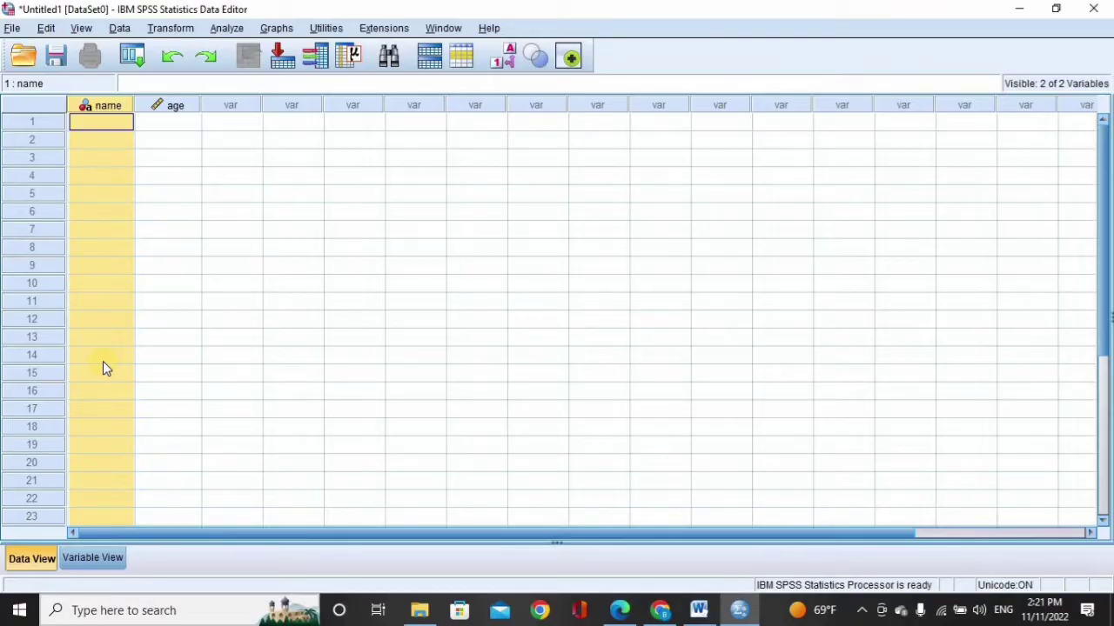
click(183, 106)
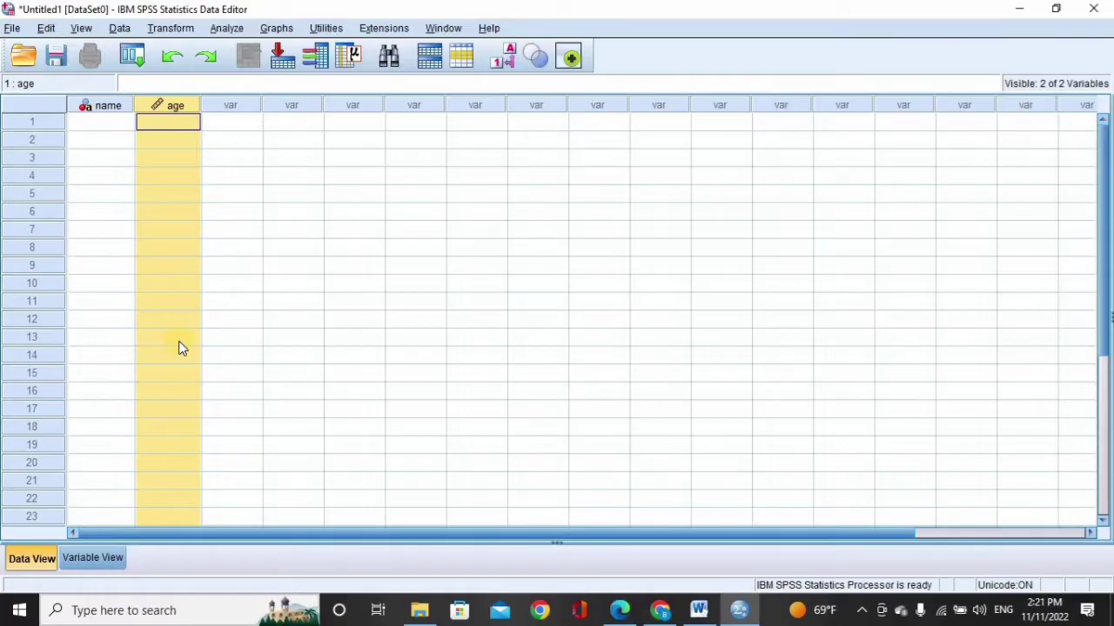
Enter a person's first name in each of rows 1 to 4 of the name column.
click(101, 127)
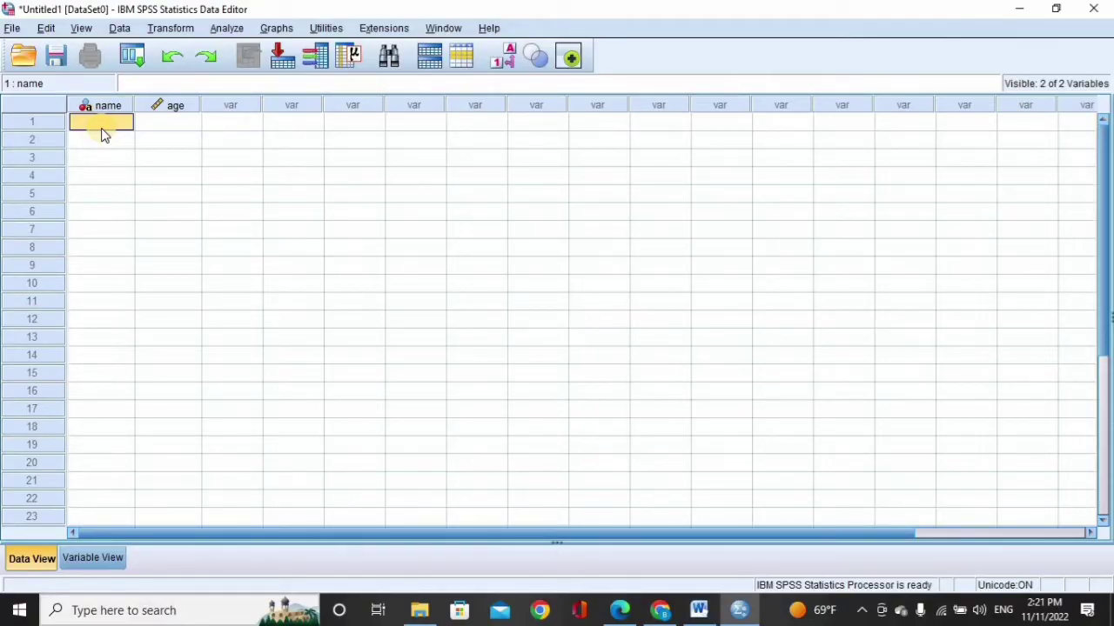
text(ali)
key(Return)
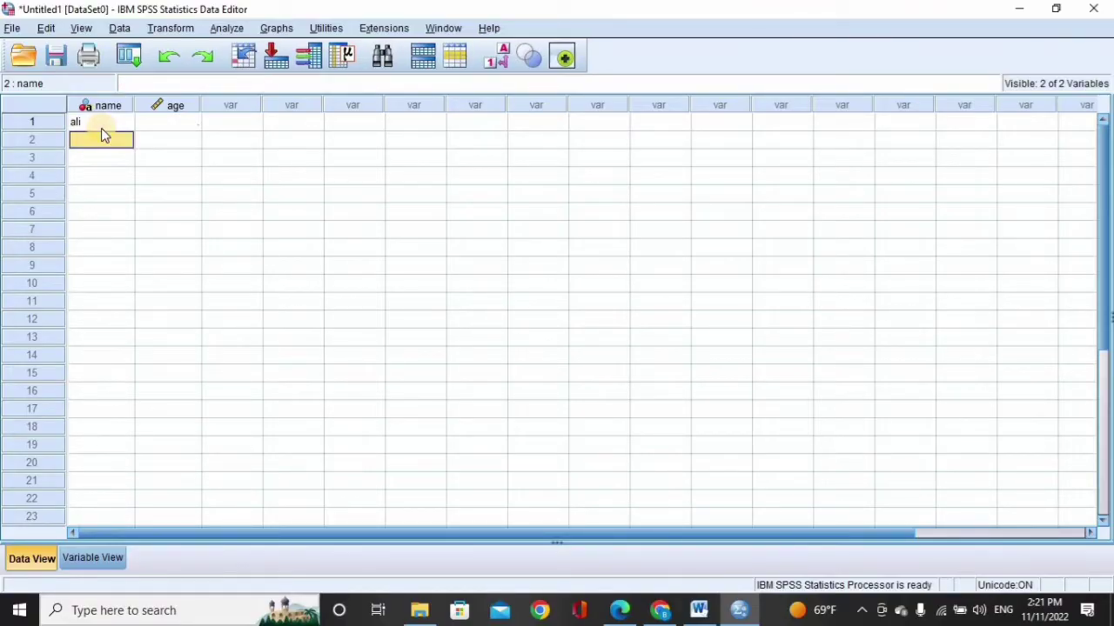
text(ahmed)
key(Return)
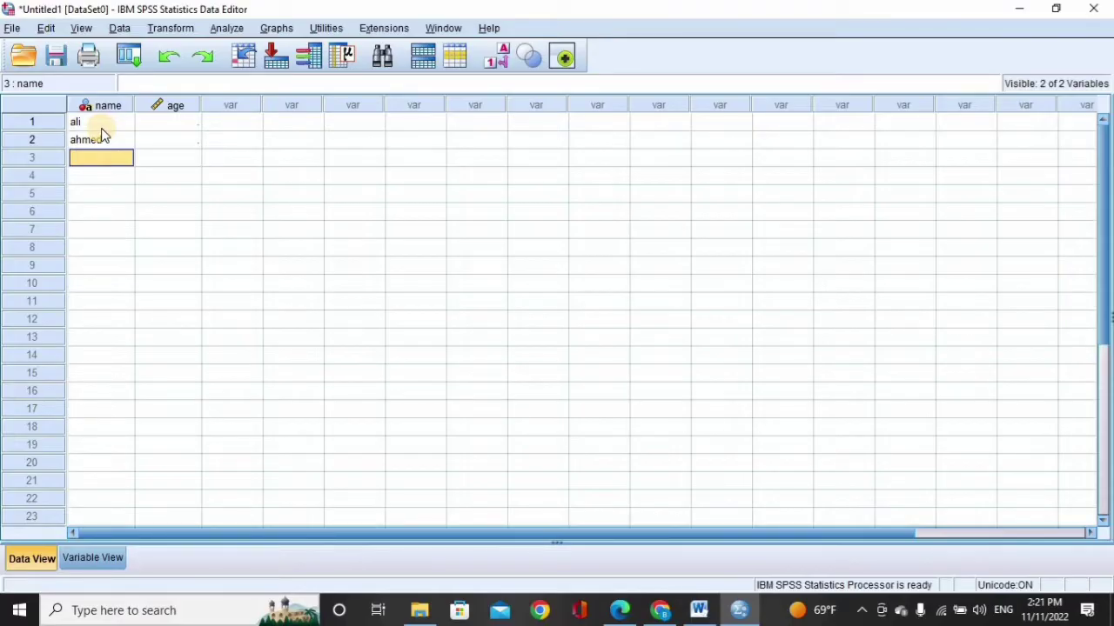
text(mo)
text(hammed)
key(Return)
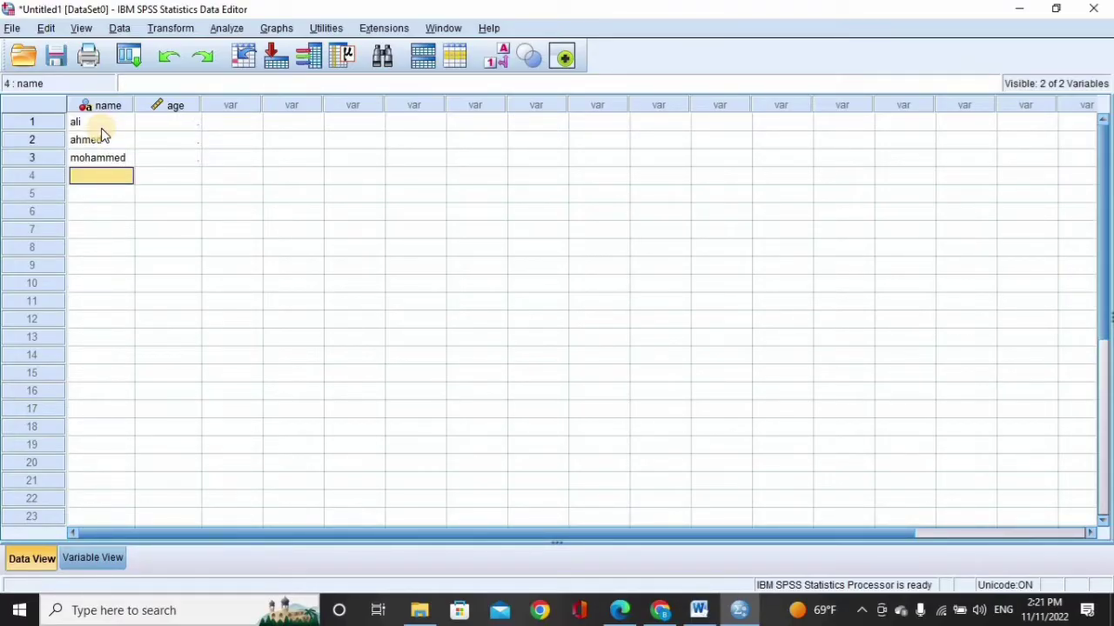
text(karrar)
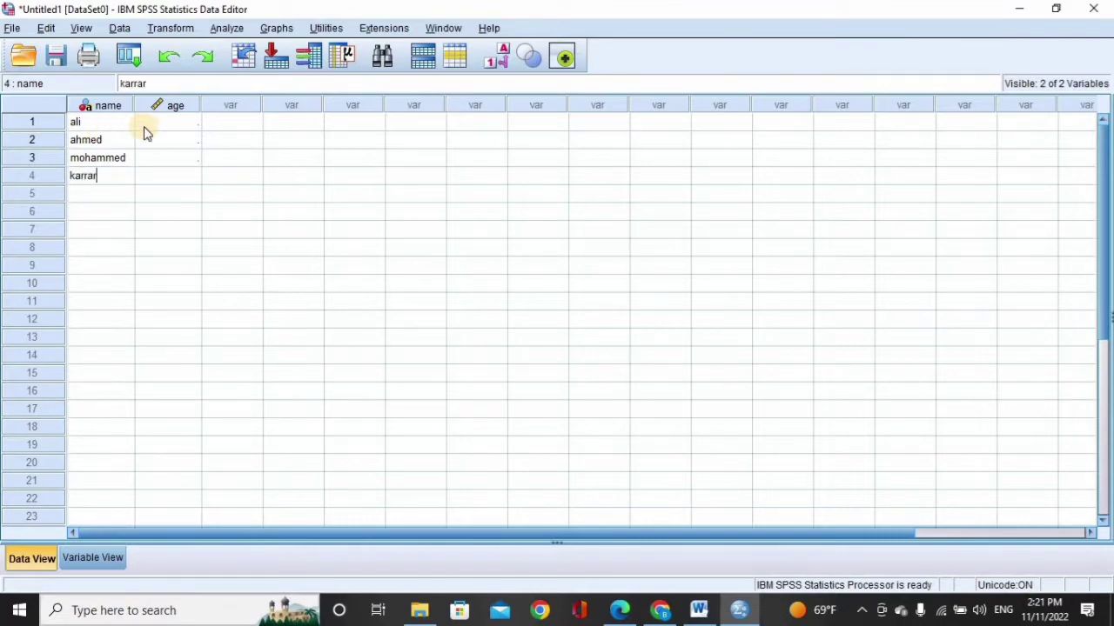
Enter the ages 2, 2, 6 and 8 in rows 1 to 4 of the age column.
click(182, 128)
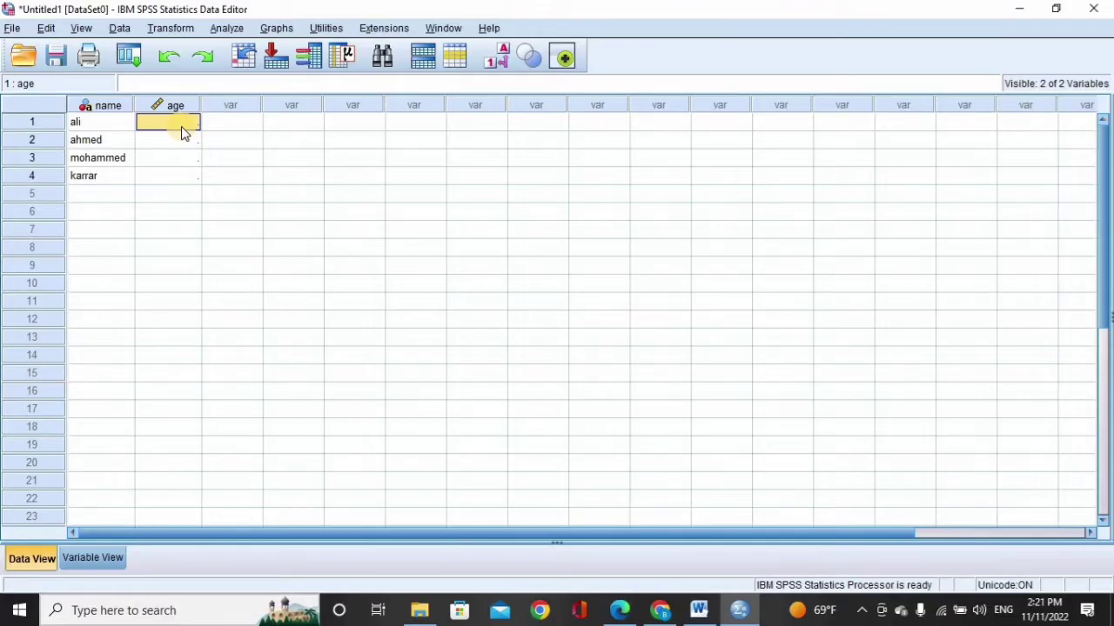
text(2)
key(Return)
text(2)
key(Return)
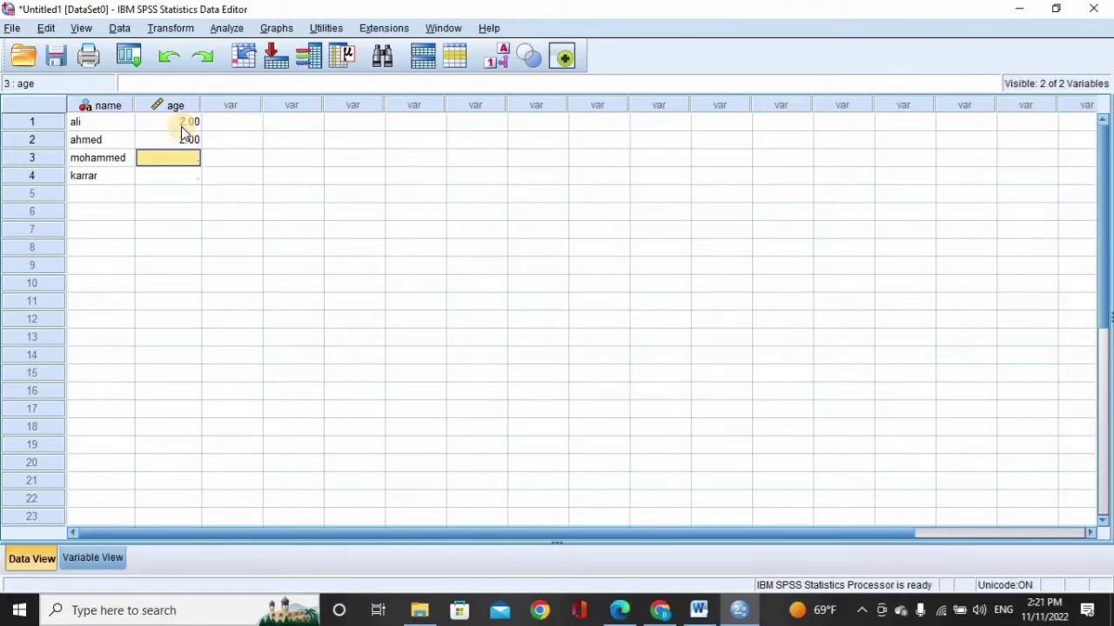
text(6)
key(Return)
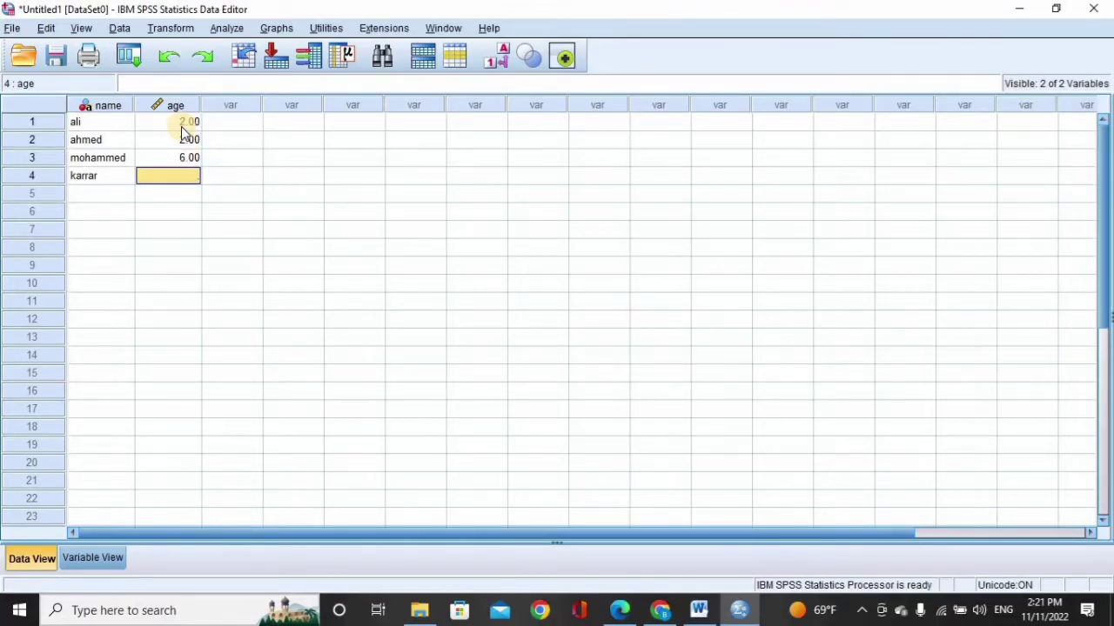
text(8)
key(Return)
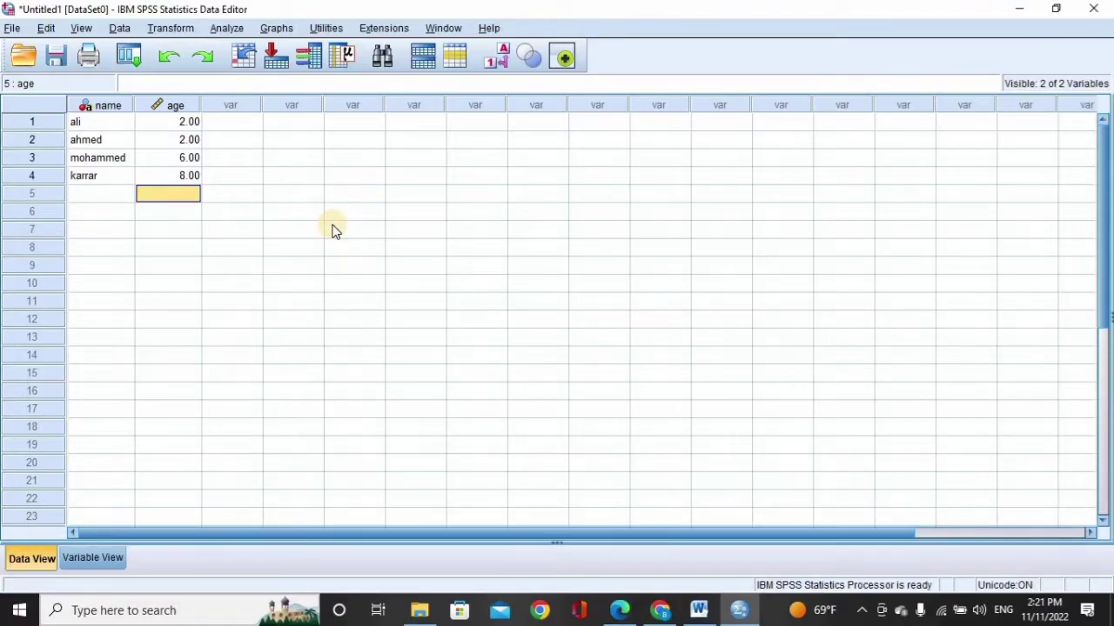
Switch to the Word notes and review the variable type definitions from String back up to Numeric.
click(698, 610)
key(Up)
key(Up)
key(Up)
key(Up)
key(Up)
key(Up)
key(Up)
key(Up)
key(Up)
key(Up)
key(Up)
key(Up)
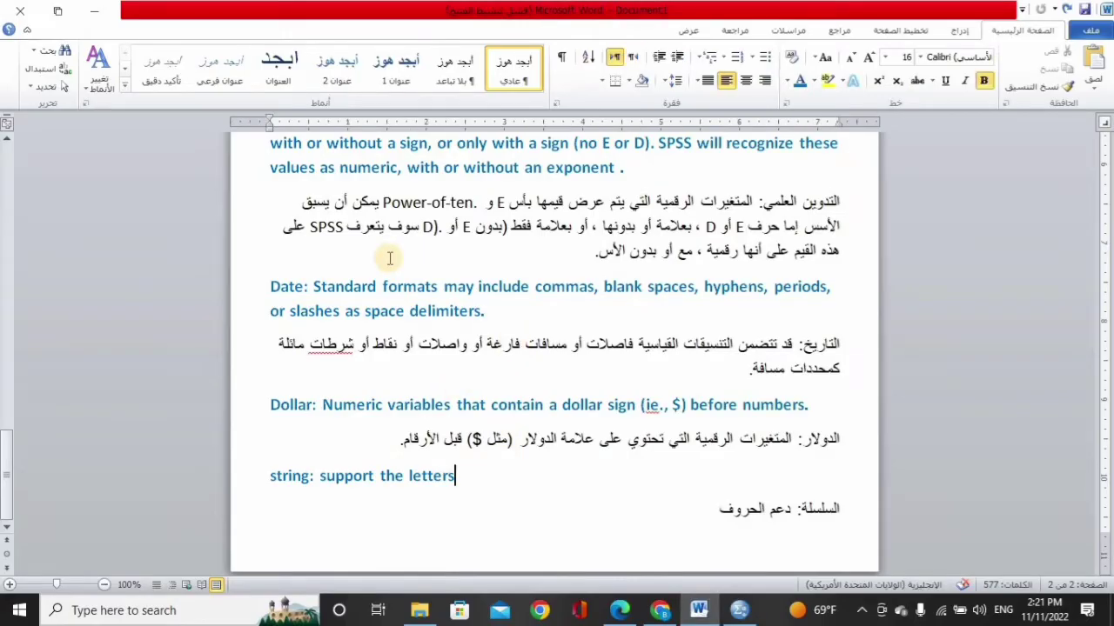
key(Up)
key(Up)
key(Up)
key(Up)
key(Up)
key(Up)
key(Up)
key(Up)
key(Up)
key(Up)
key(Up)
key(Up)
key(Up)
key(Up)
key(Up)
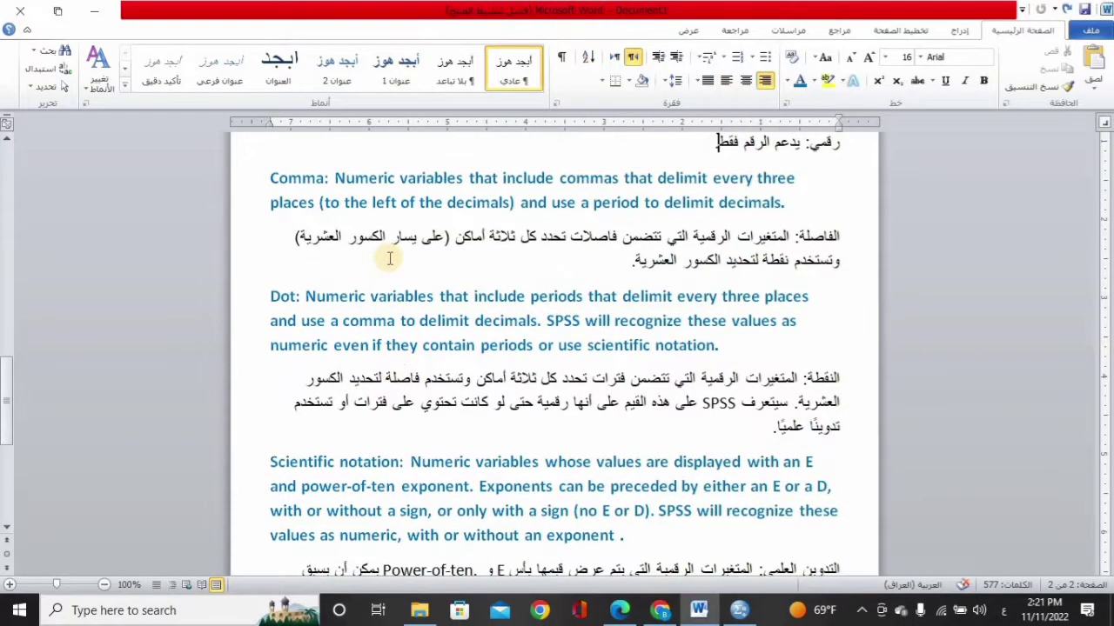
key(Up)
key(Up)
key(Up)
key(Down)
key(Down)
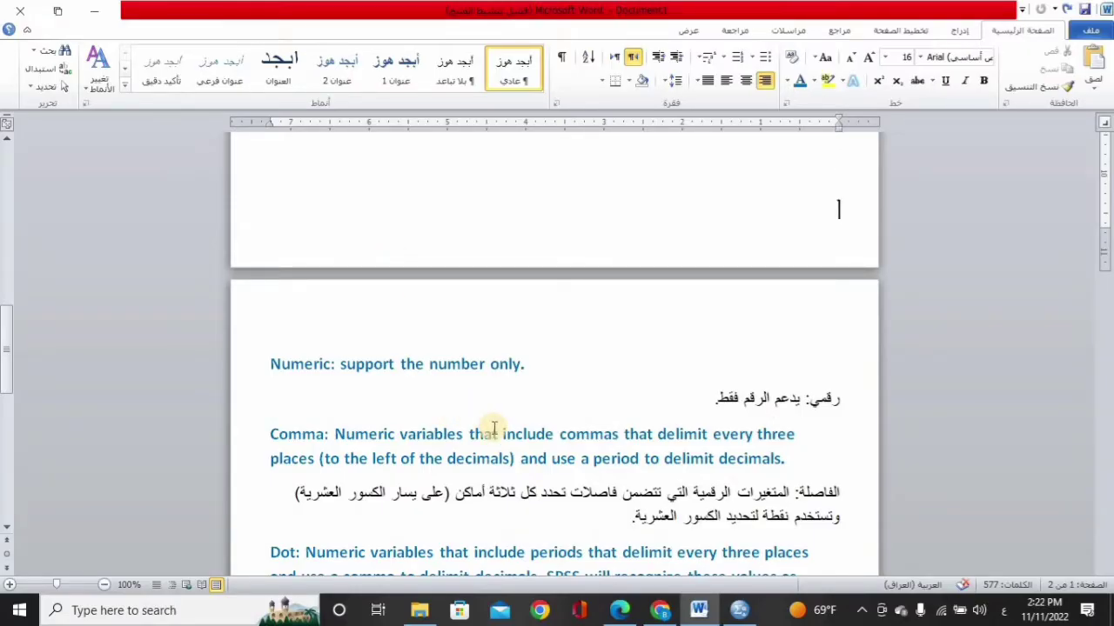
Switch back to SPSS and set up a Frequencies analysis with age as the analysed variable.
click(739, 610)
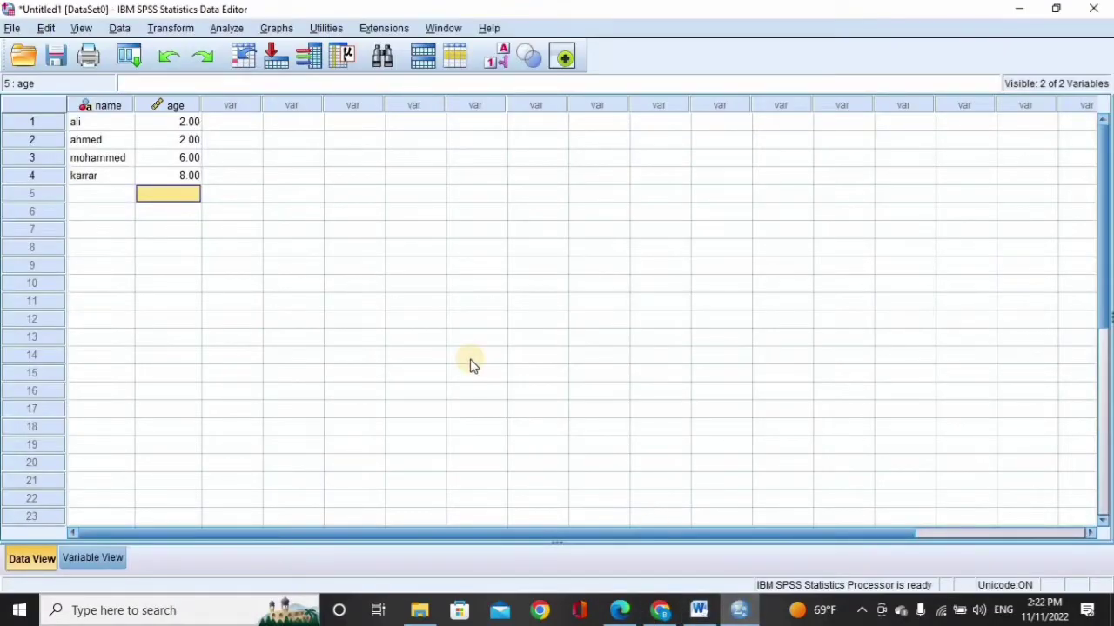
click(230, 30)
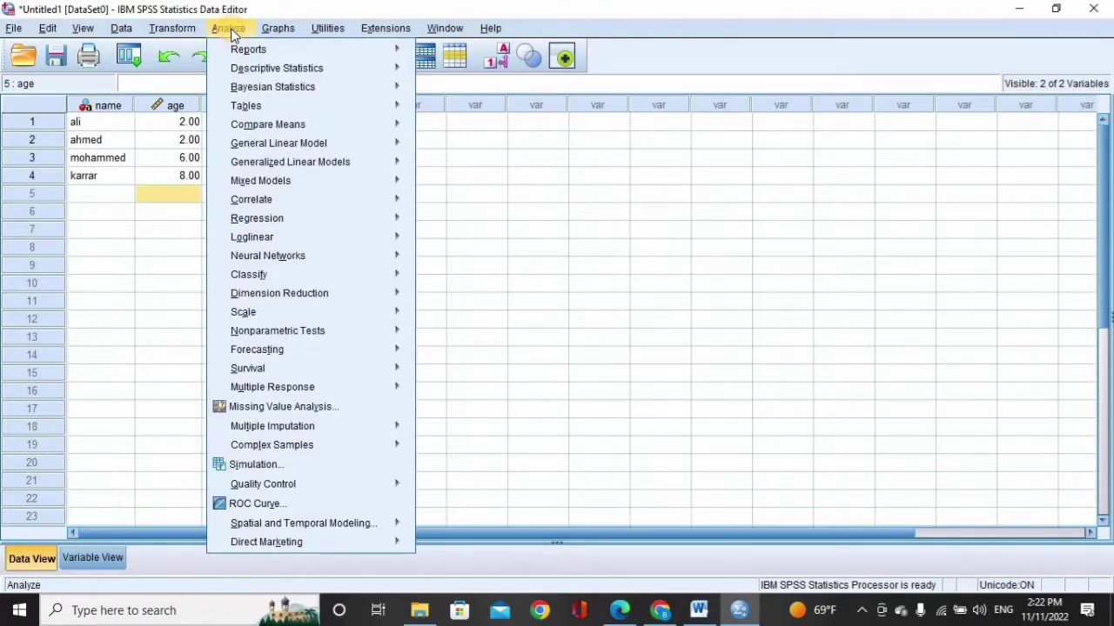
mouse_move(271, 75)
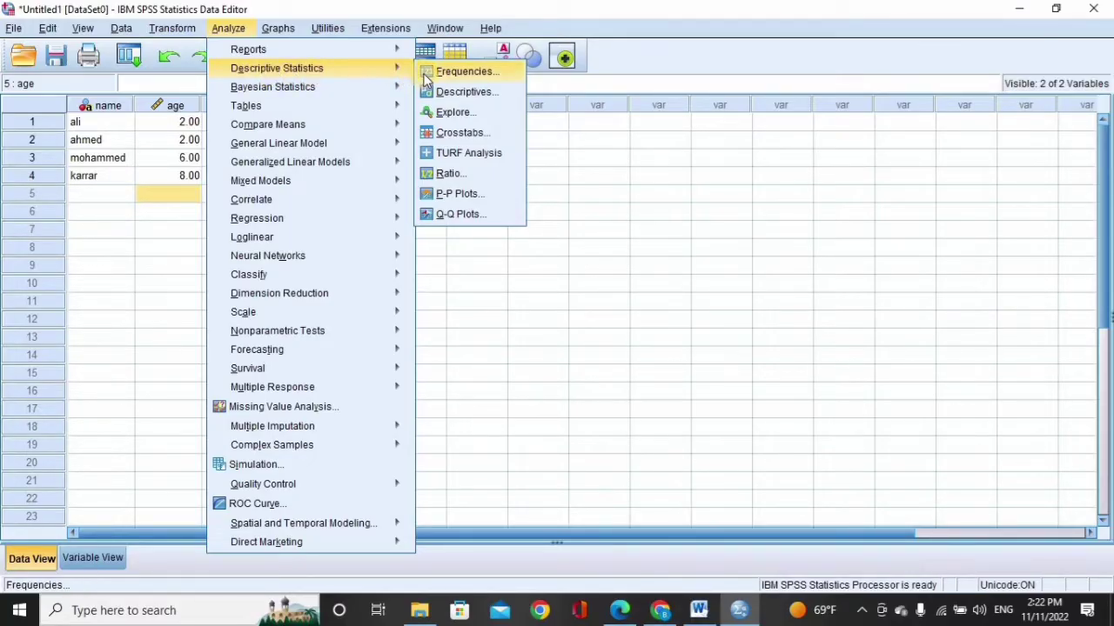
click(461, 71)
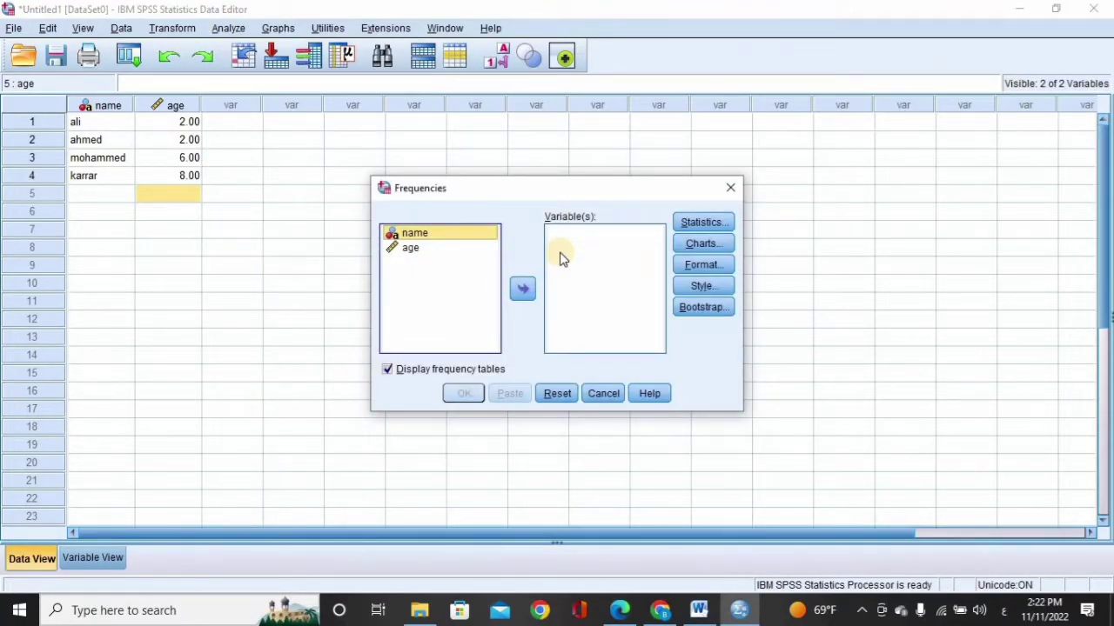
click(474, 250)
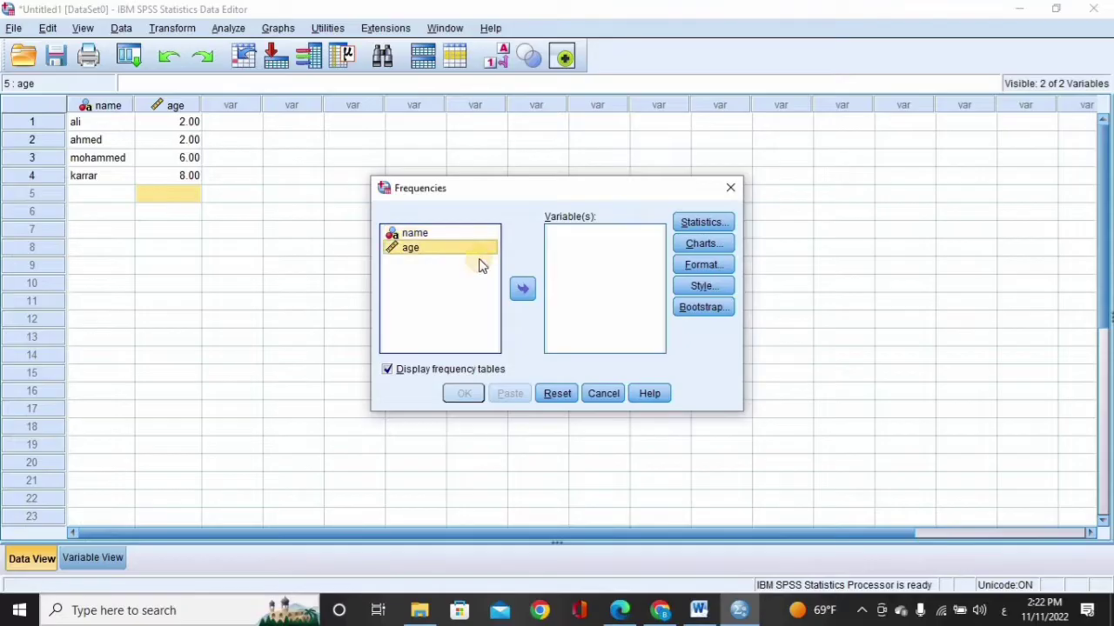
click(524, 291)
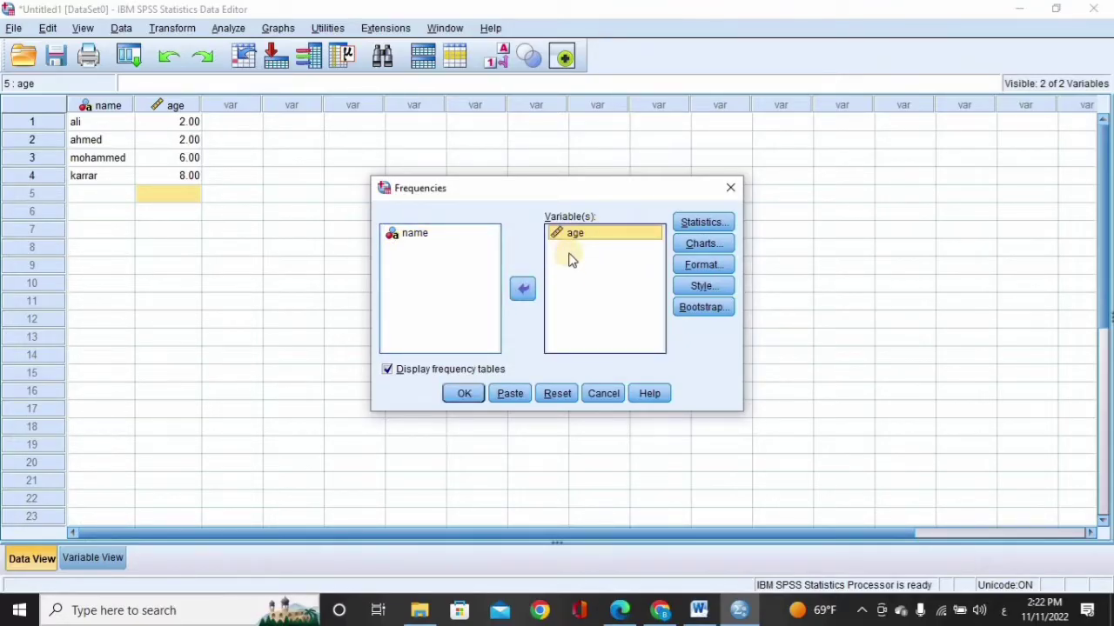
Add the standard deviation to the Frequencies statistics and run the analysis.
click(704, 223)
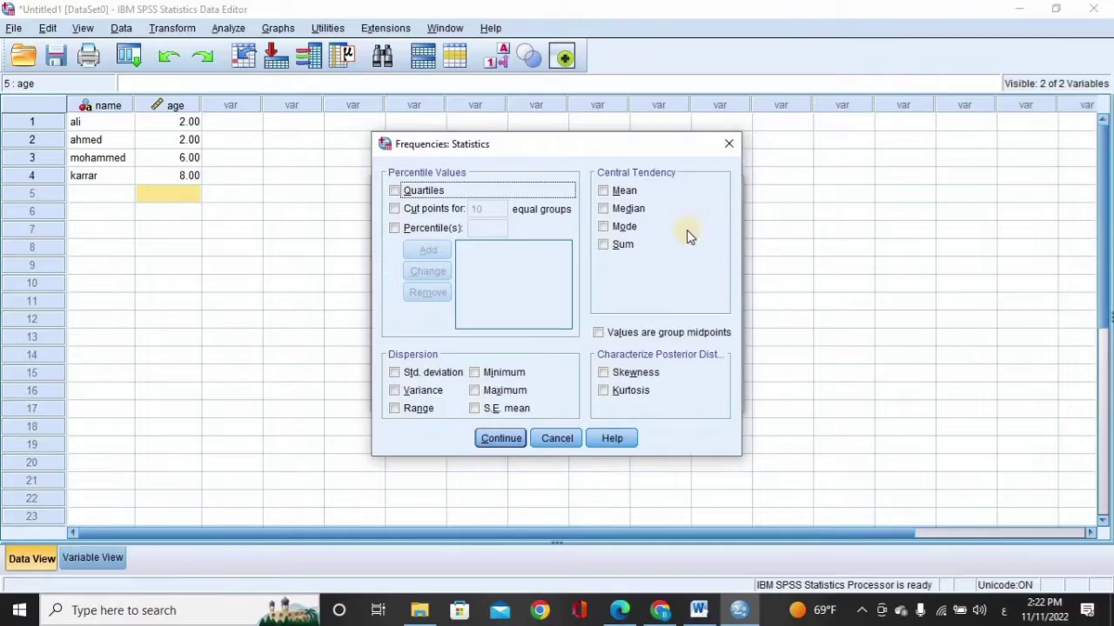
click(427, 372)
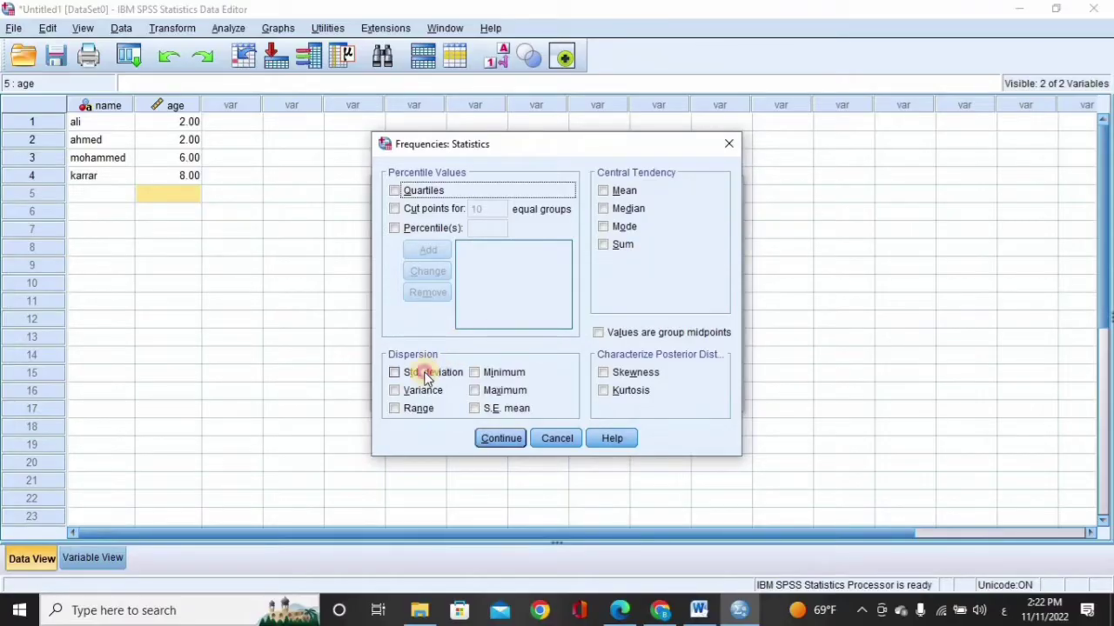
click(504, 441)
click(464, 394)
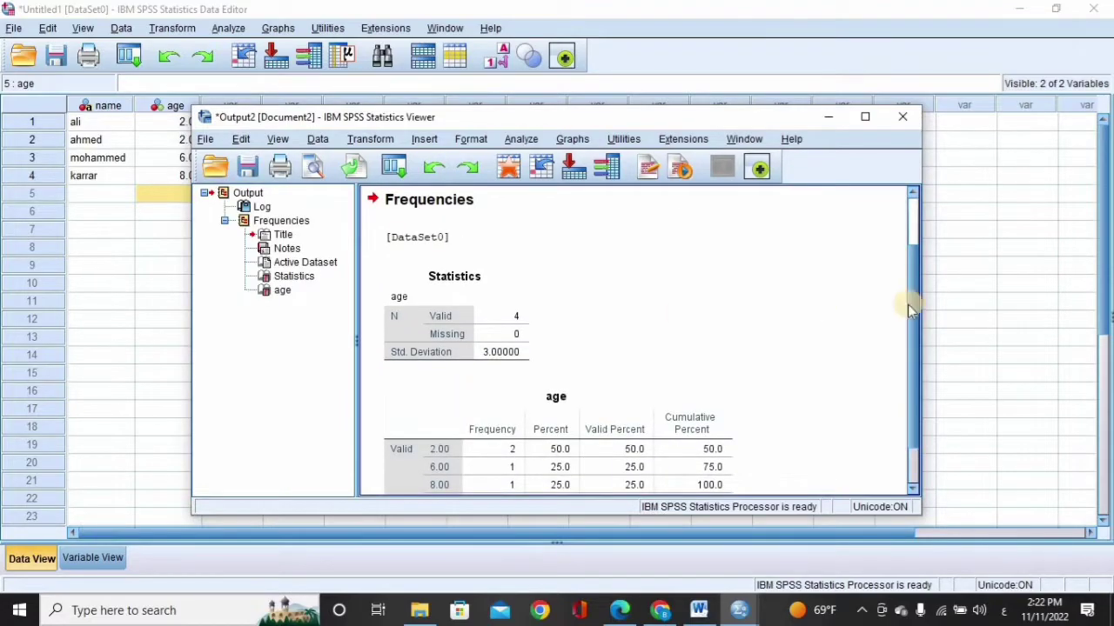
Examine the standard deviation and the age frequency table in the output, and close the viewer without saving.
scroll(887, 355, down, 1)
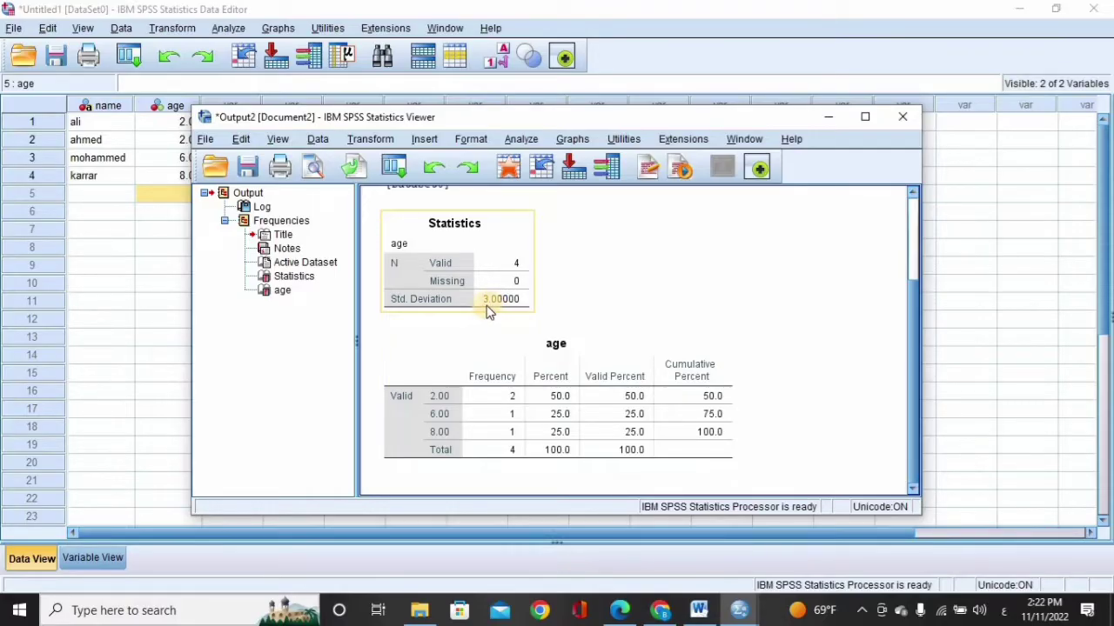
click(545, 311)
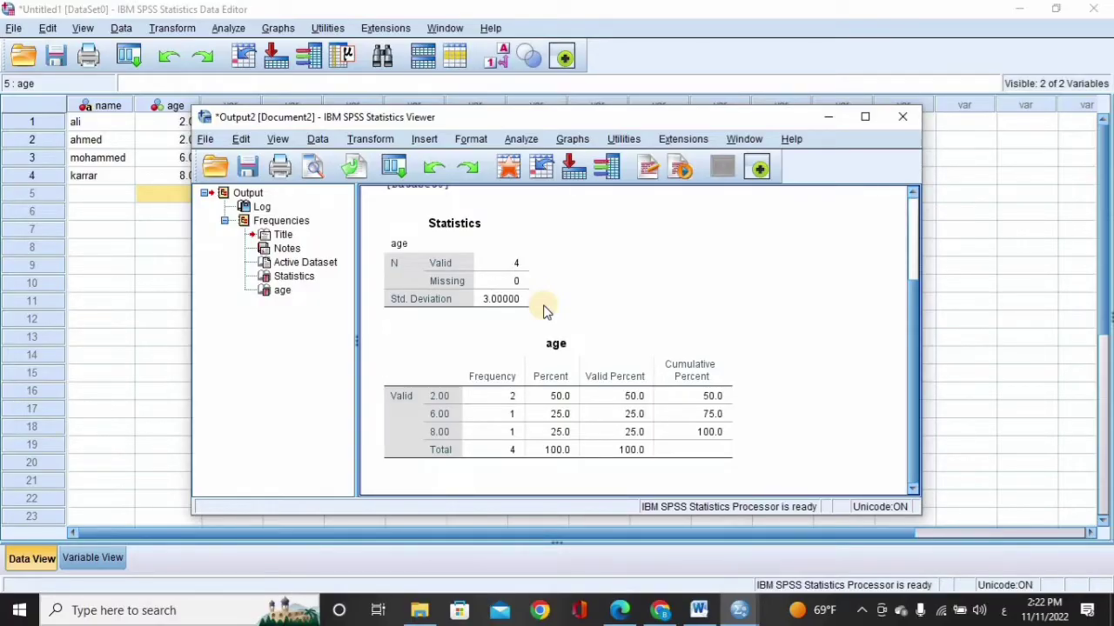
click(498, 303)
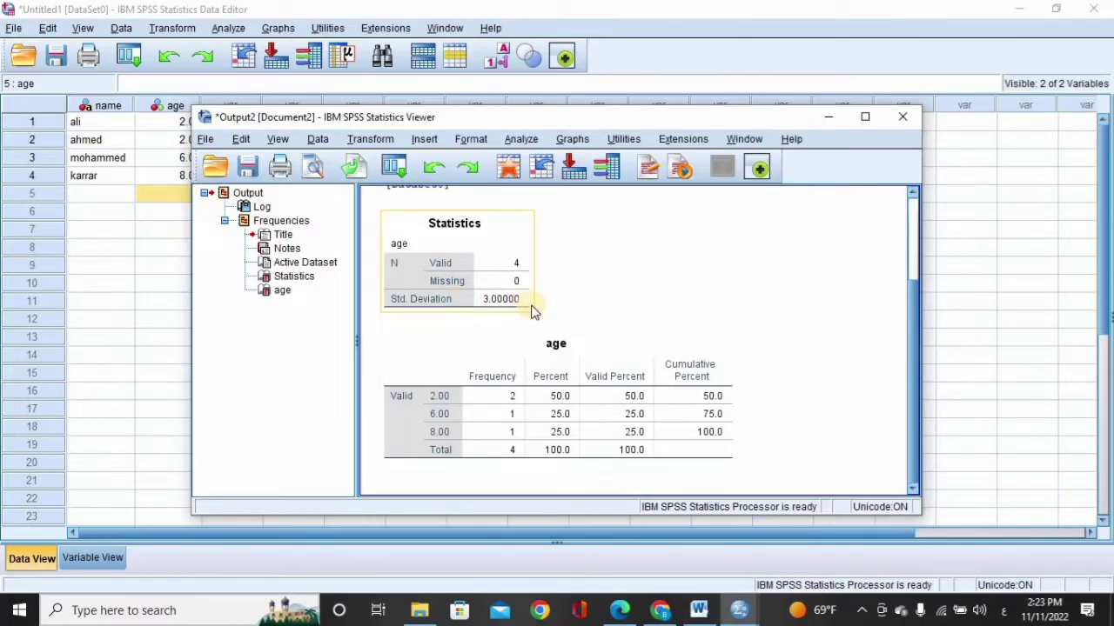
click(553, 313)
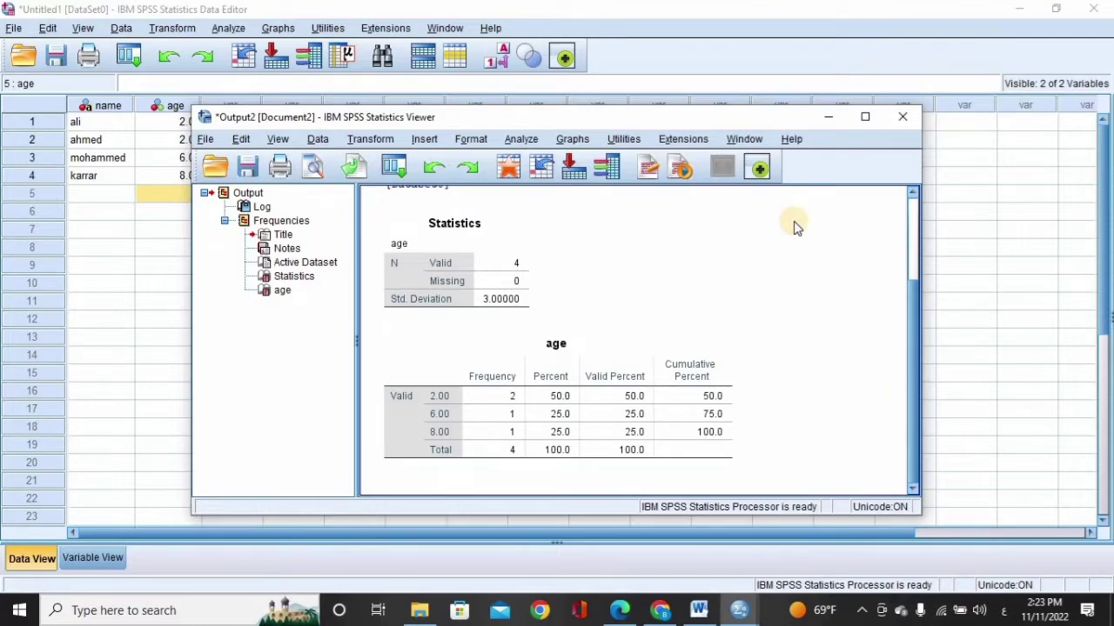
click(902, 117)
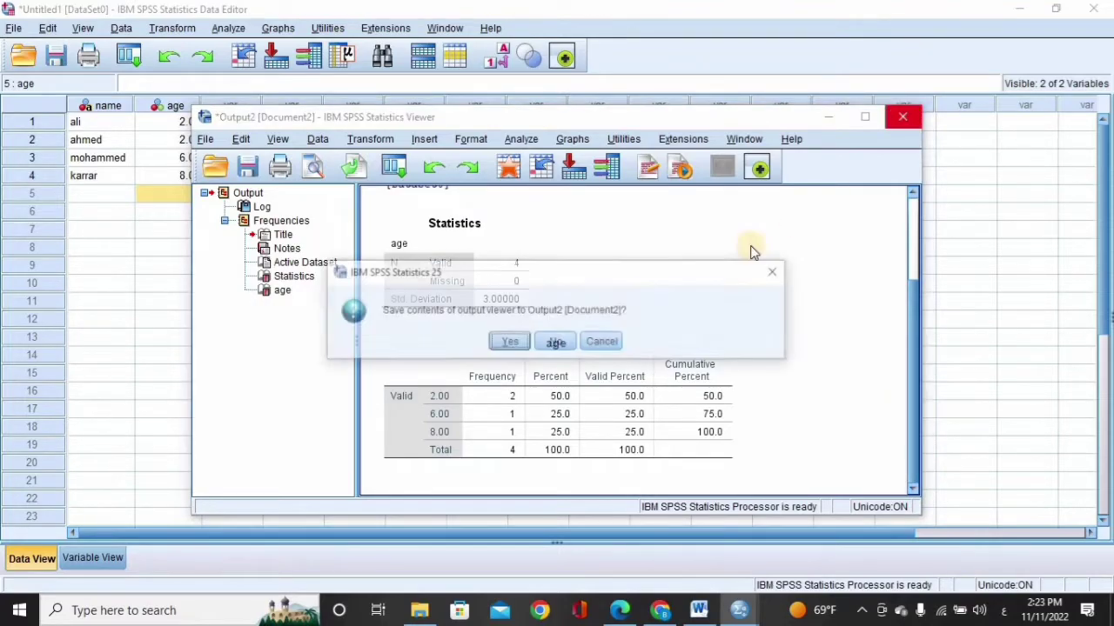
click(562, 345)
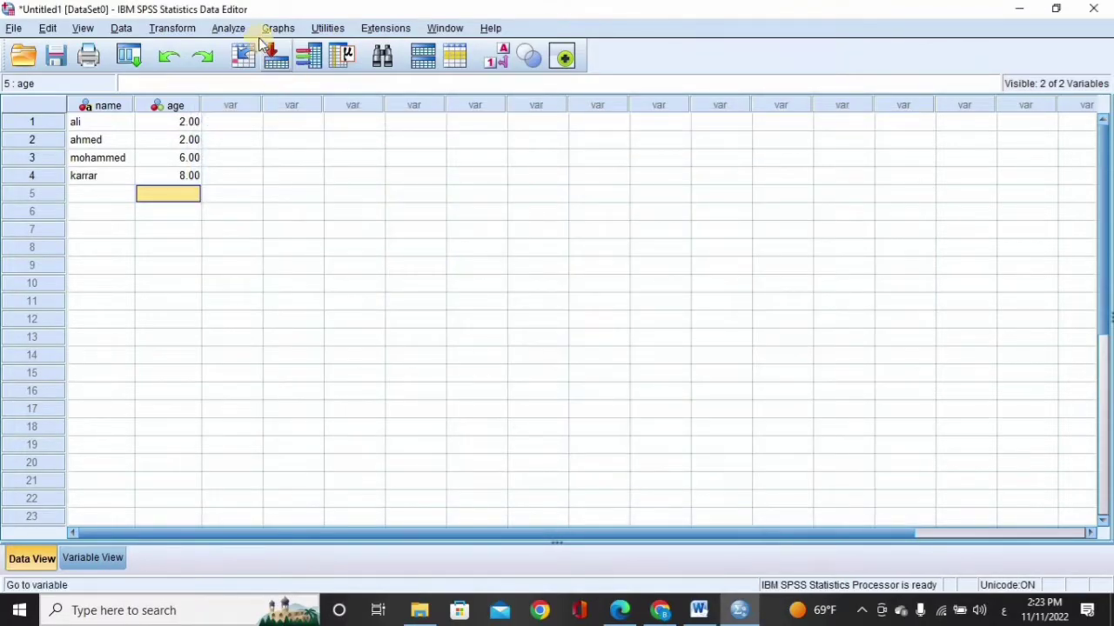
Reopen the Frequencies analysis for age and request the range instead of the standard deviation.
click(237, 30)
mouse_move(293, 73)
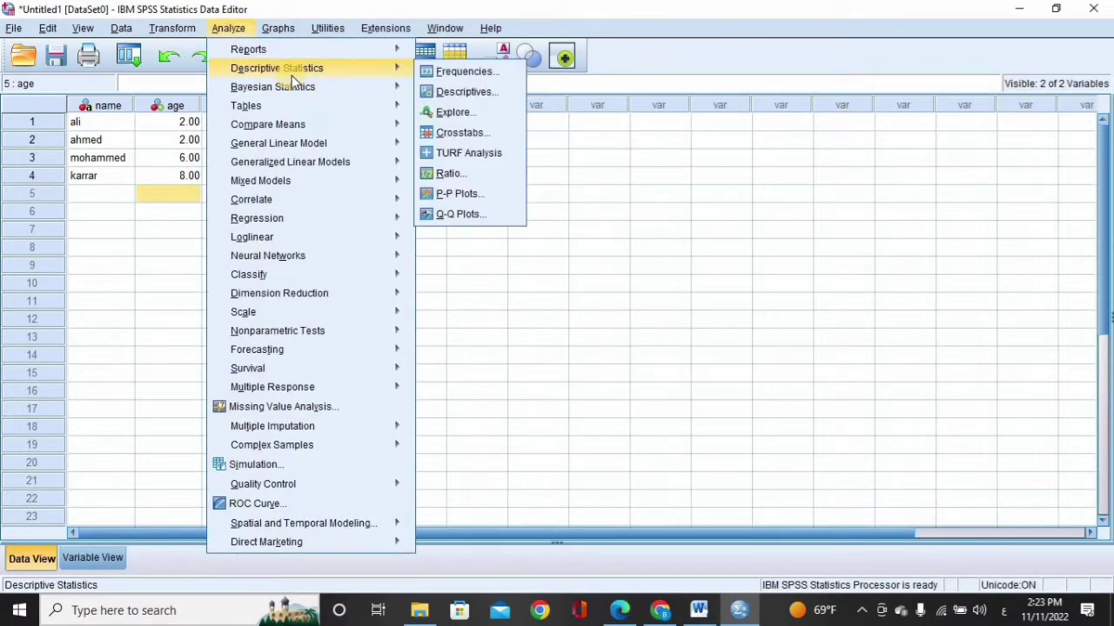
click(435, 71)
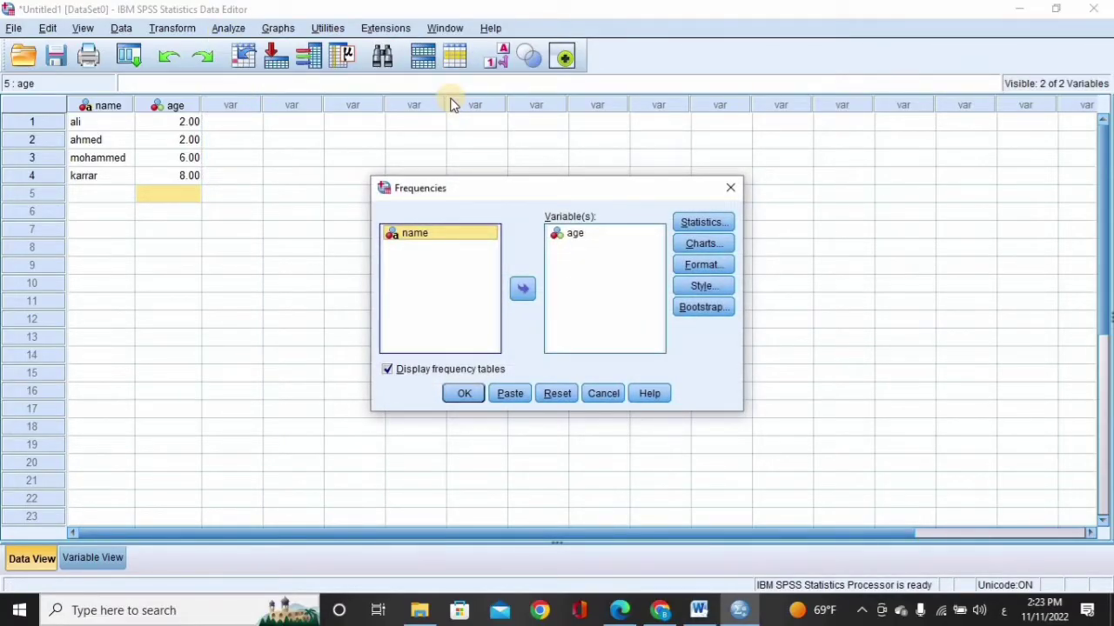
click(702, 223)
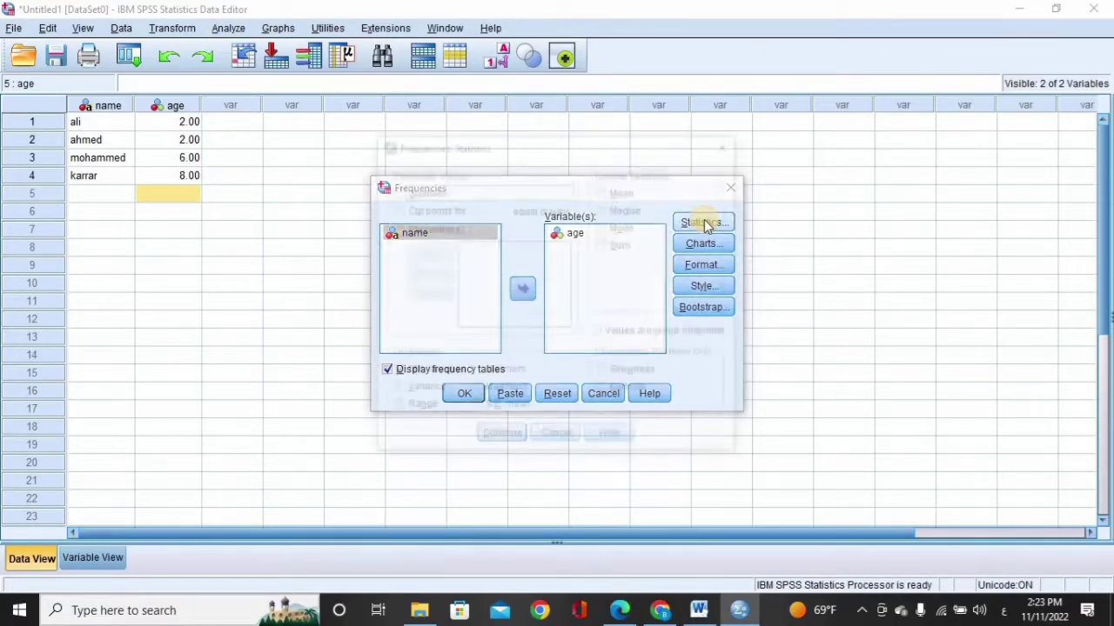
click(395, 372)
click(429, 376)
click(429, 408)
click(492, 440)
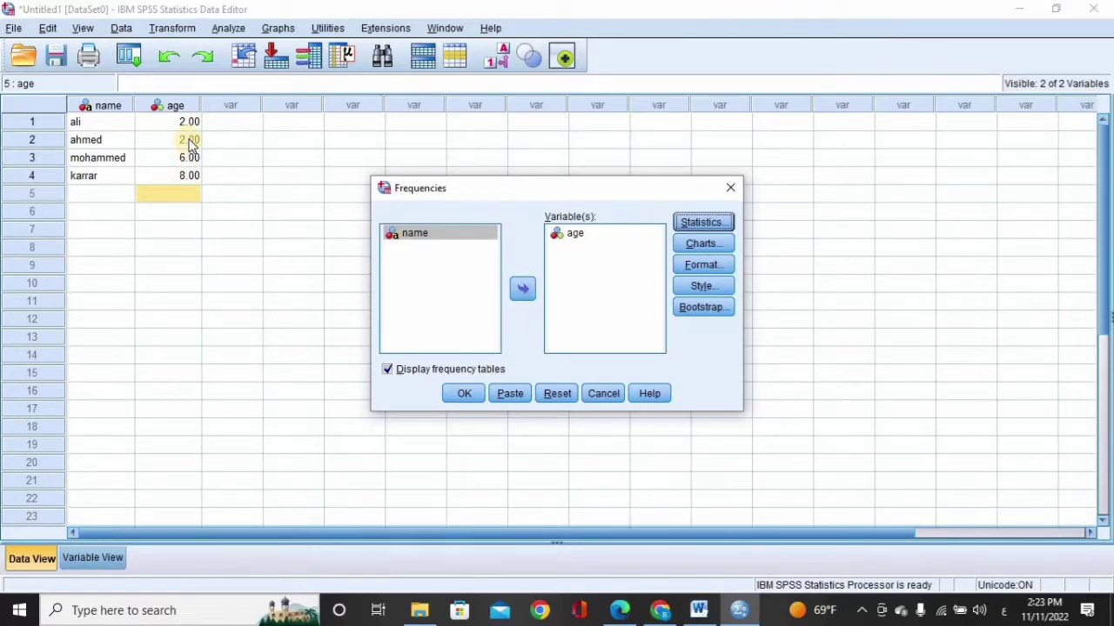
Run the analysis to view the range of age, and close the output without saving.
click(464, 393)
click(503, 329)
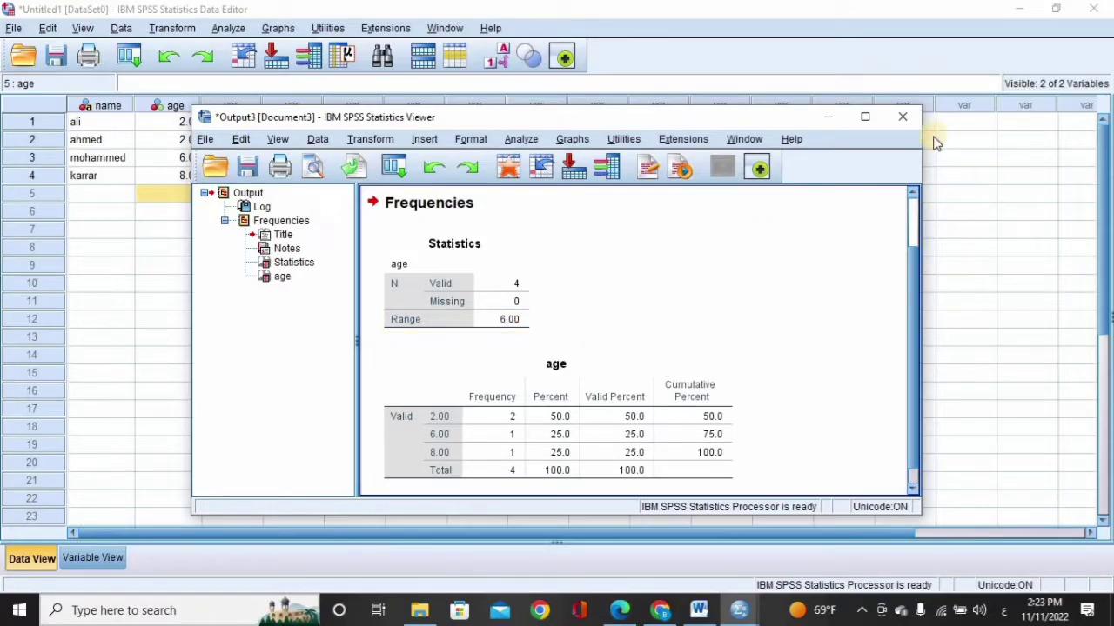
click(902, 117)
click(556, 342)
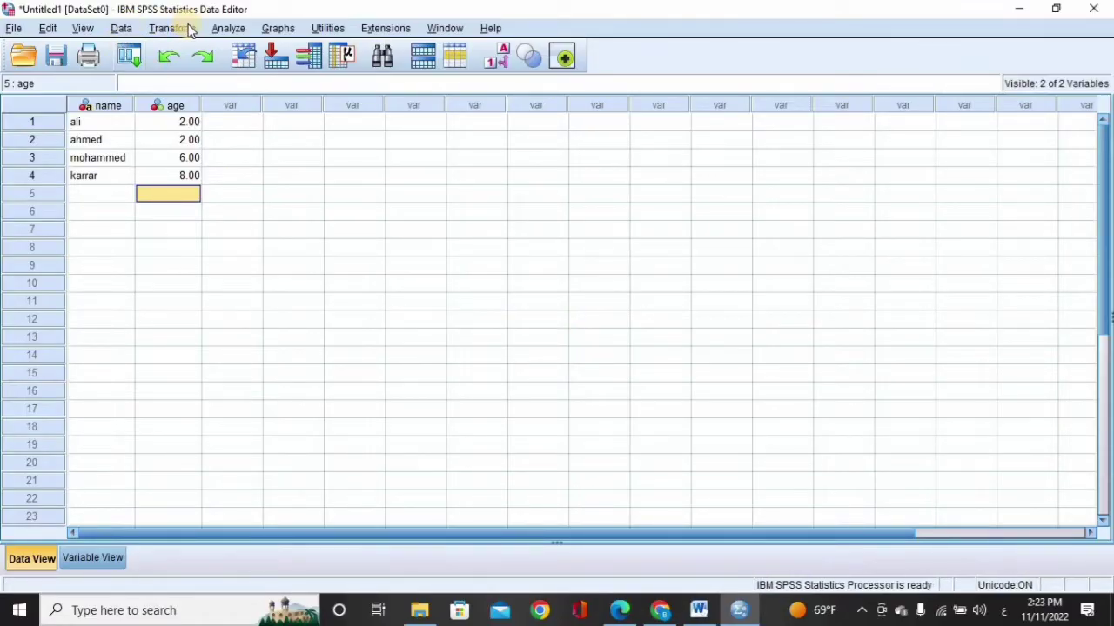
Reopen the Frequencies analysis for age and request the variance and standard deviation instead of the range.
click(230, 29)
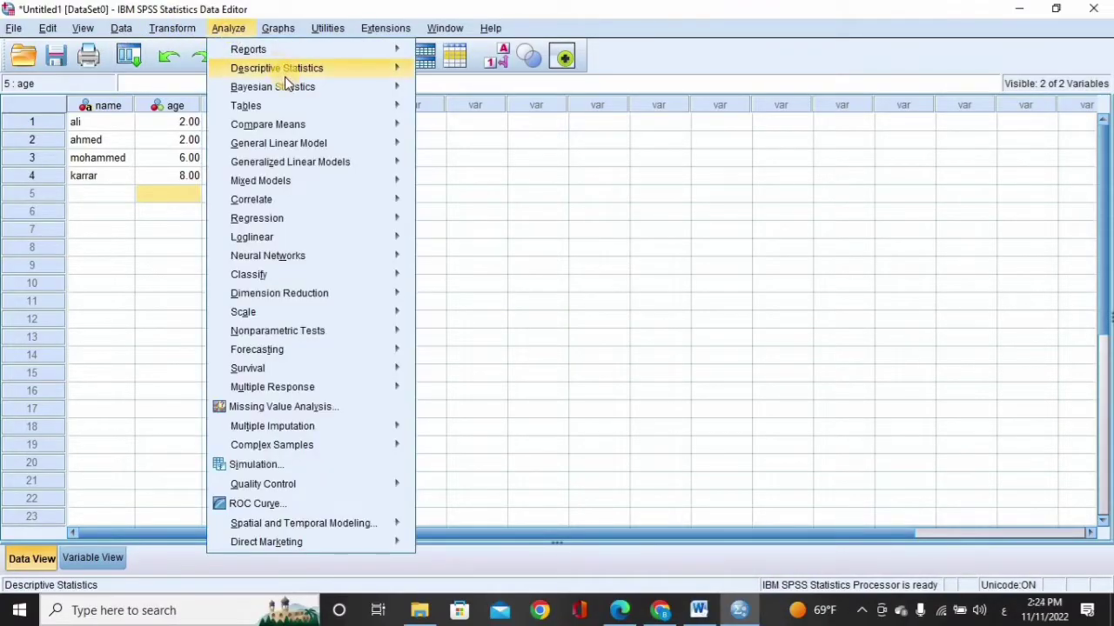
mouse_move(285, 73)
click(461, 71)
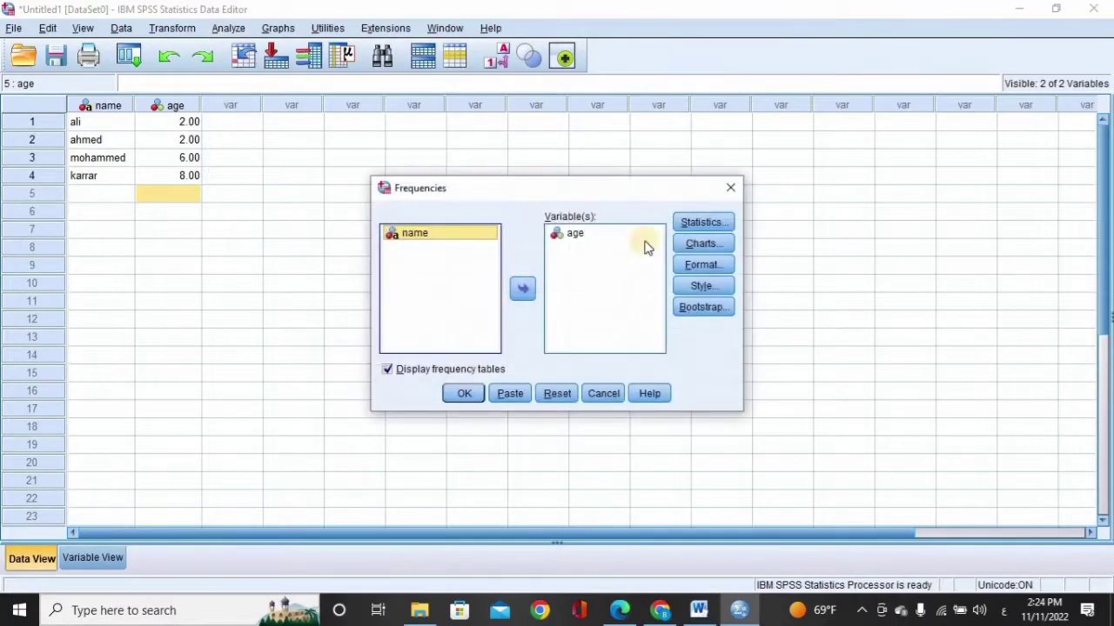
click(703, 223)
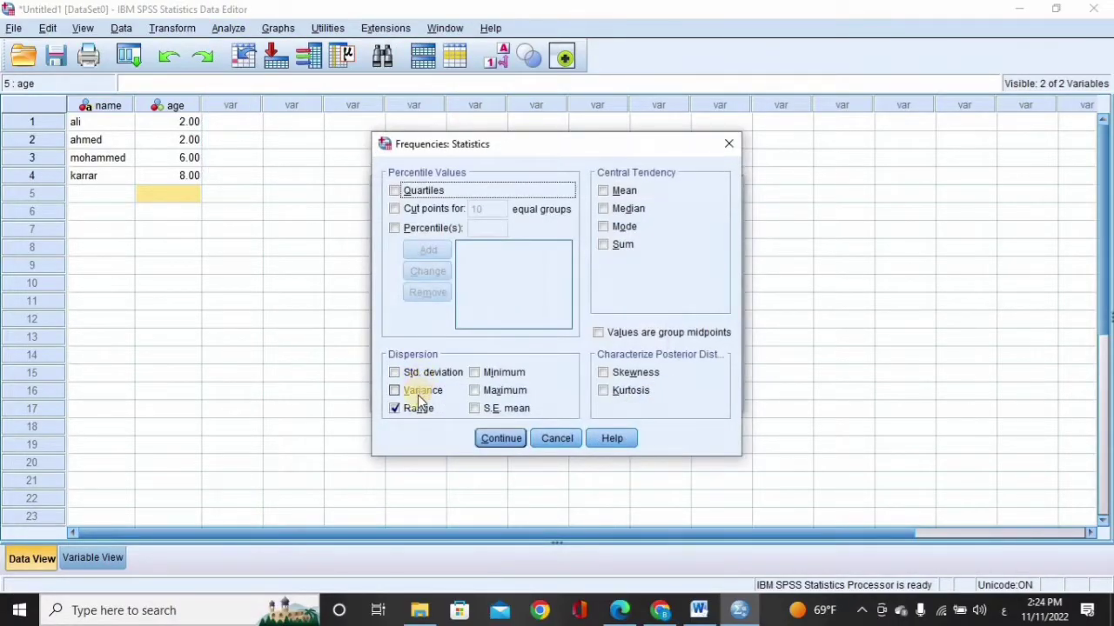
click(414, 407)
click(418, 392)
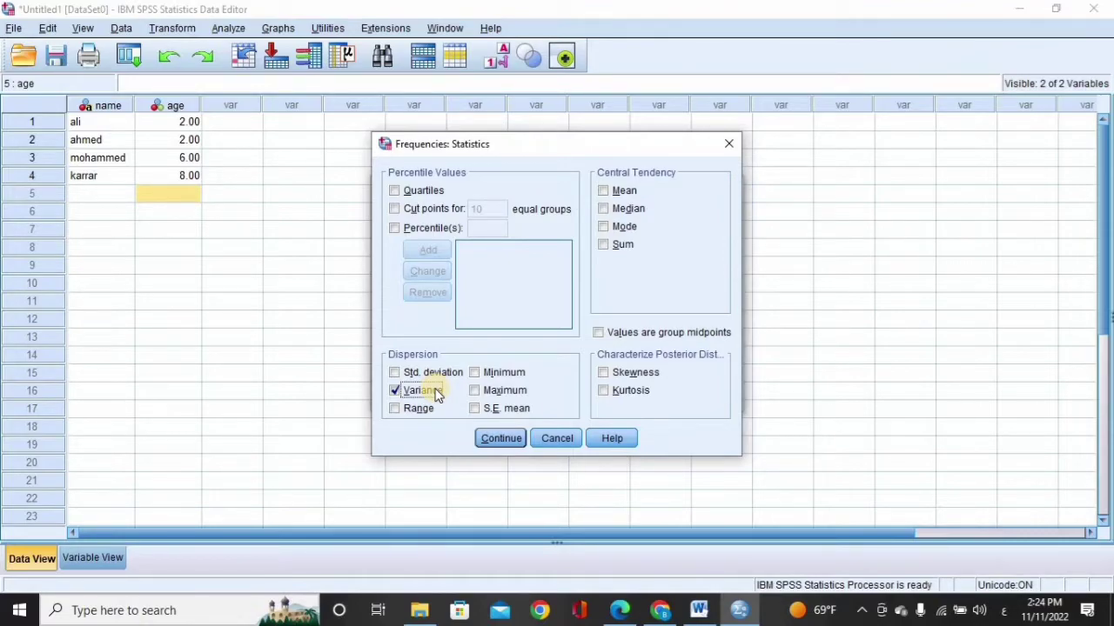
click(432, 380)
click(499, 437)
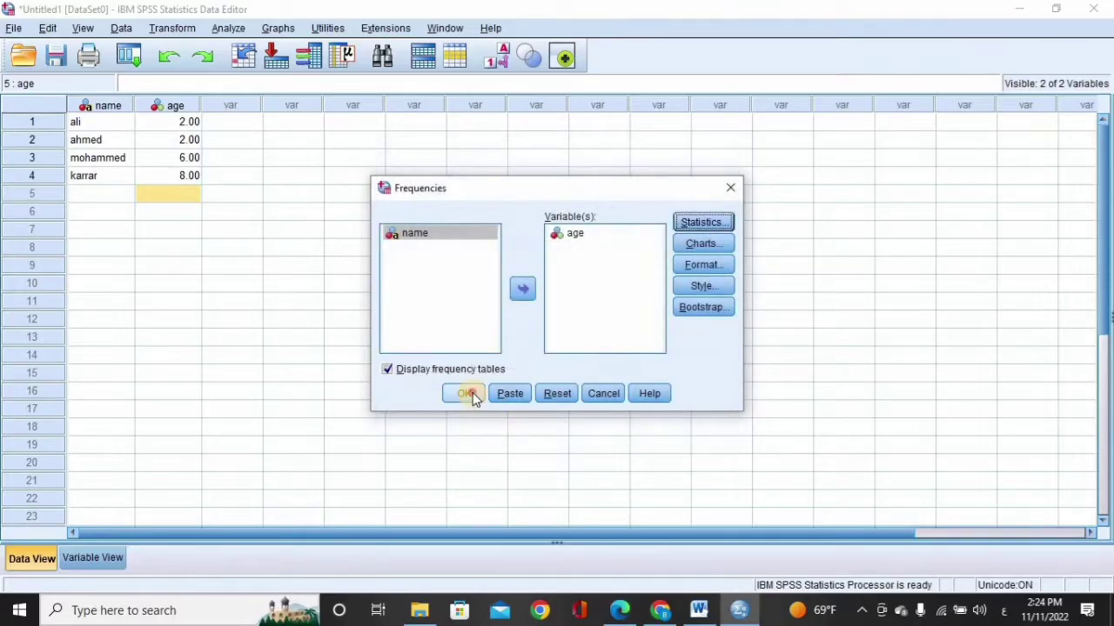
Run the analysis to view the variance and standard deviation of age, and close the output without saving.
click(470, 394)
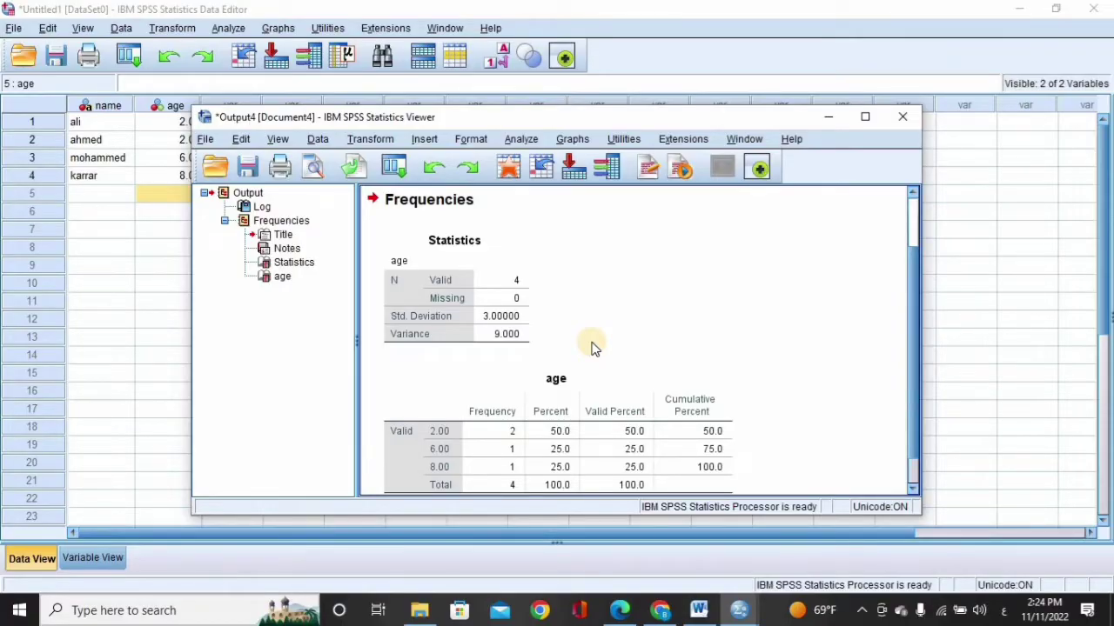
click(903, 116)
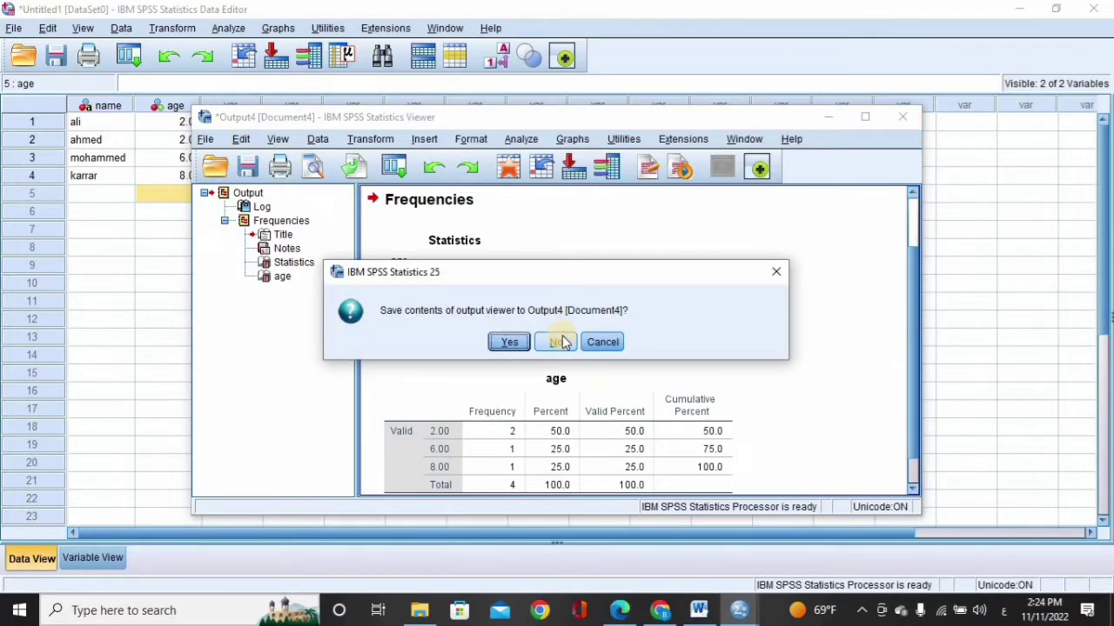
click(562, 342)
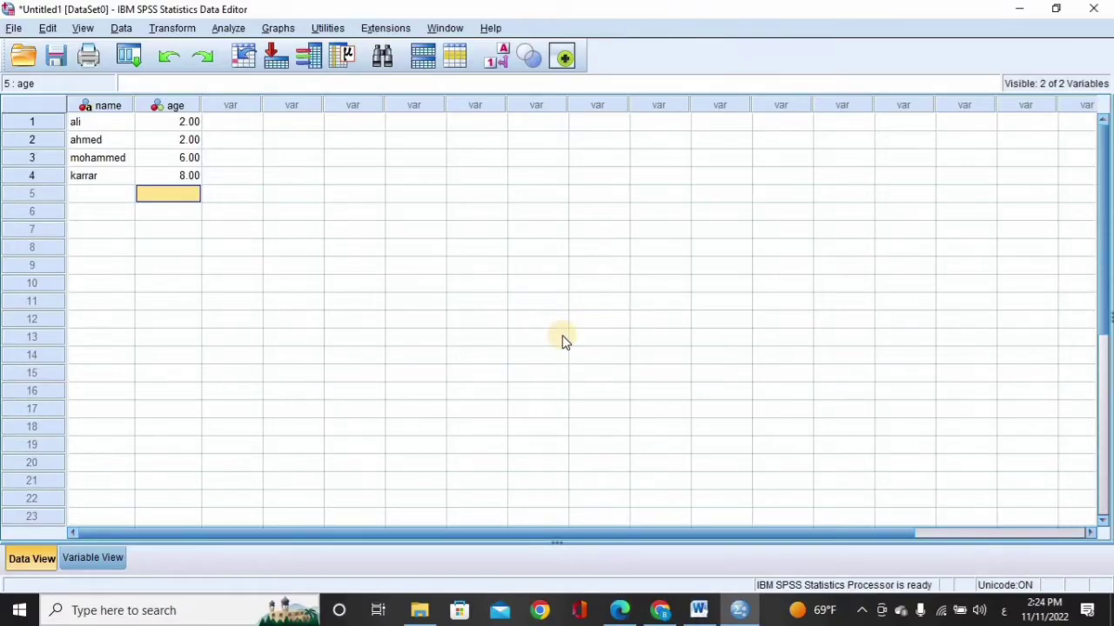
Reopen the Frequencies analysis for age and request the standard error of the mean and standard deviation, without the variance.
click(228, 28)
mouse_move(275, 68)
click(439, 71)
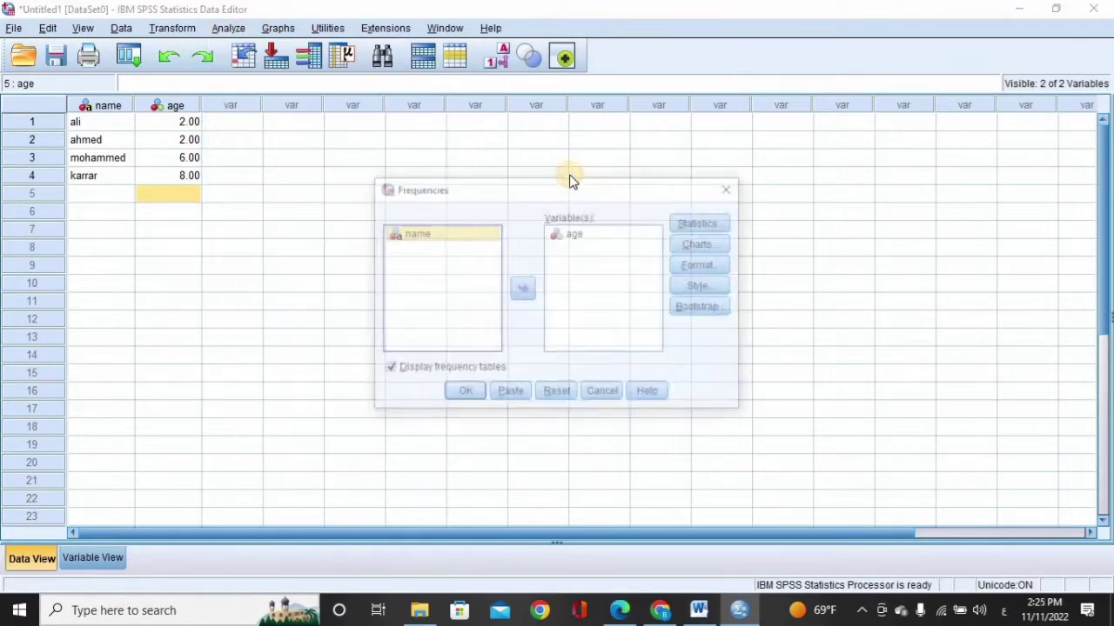
click(701, 225)
click(394, 390)
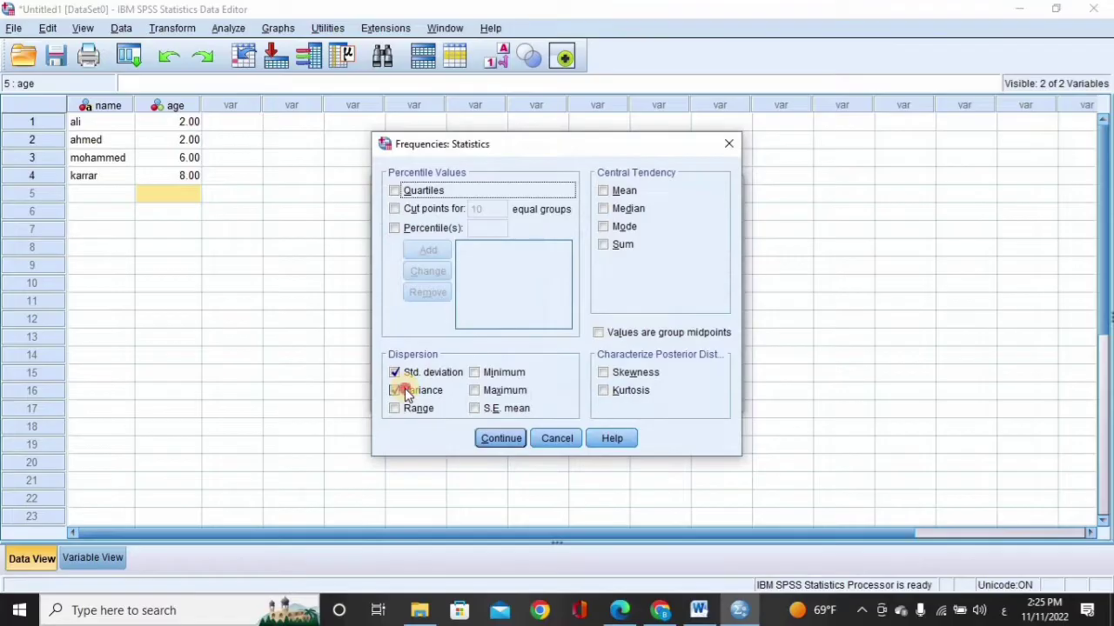
click(394, 372)
click(478, 412)
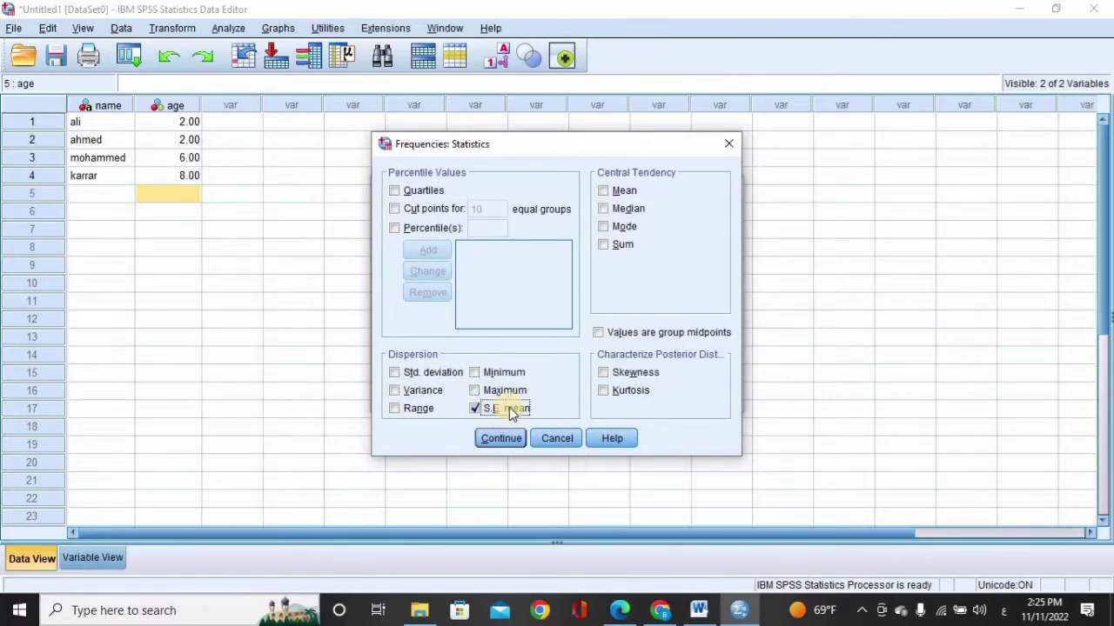
click(426, 372)
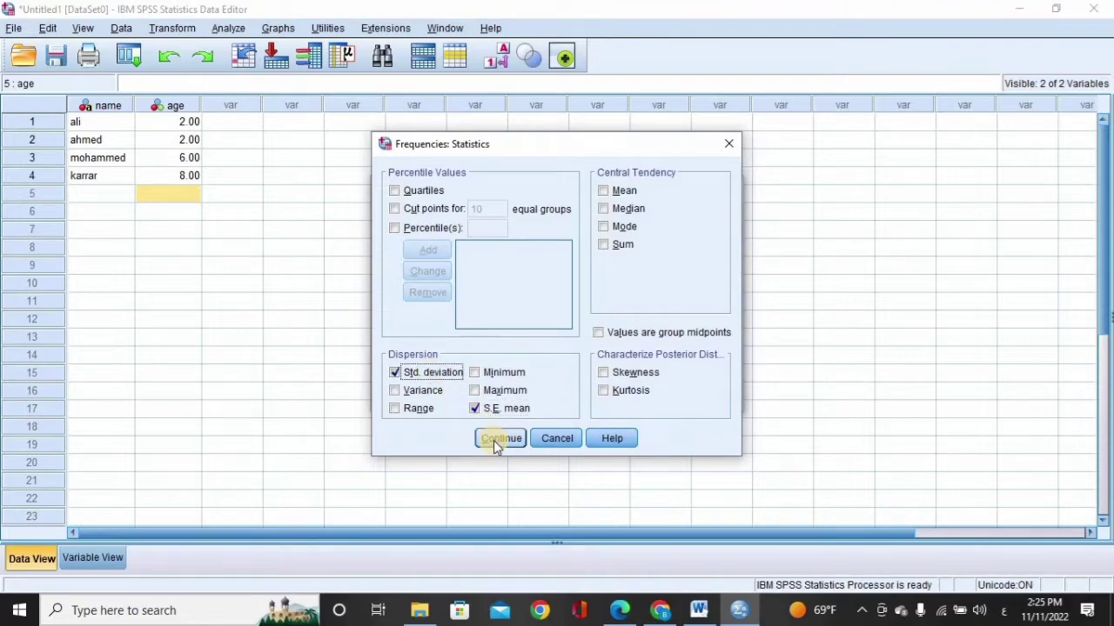
click(497, 440)
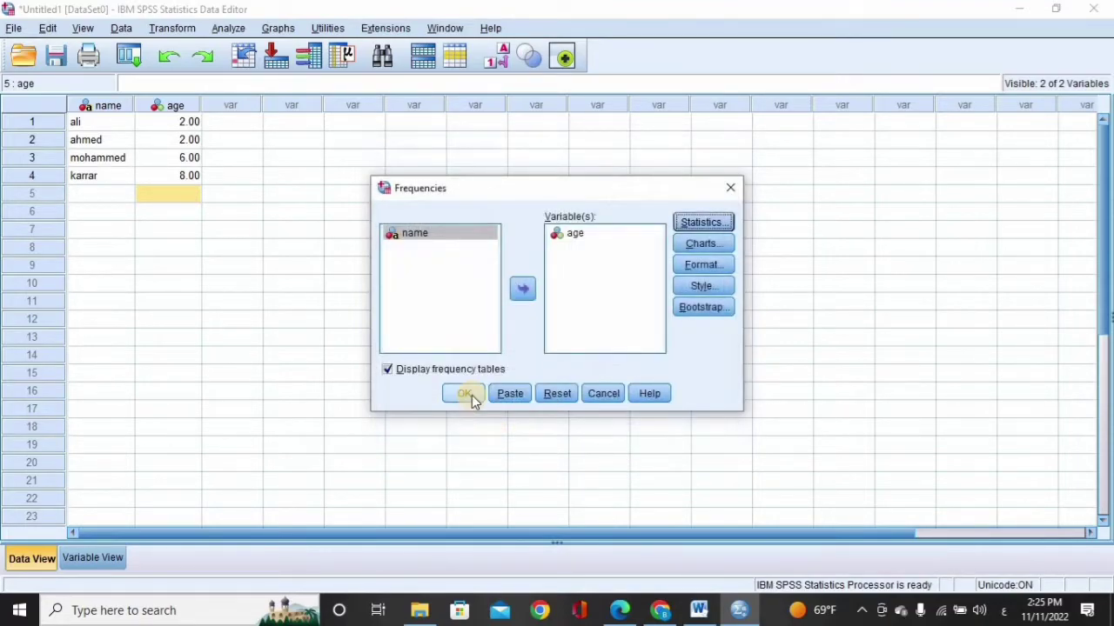
Try the variance in place of the standard deviation and S.E. mean in the statistics options, and restore the previous selection.
click(712, 224)
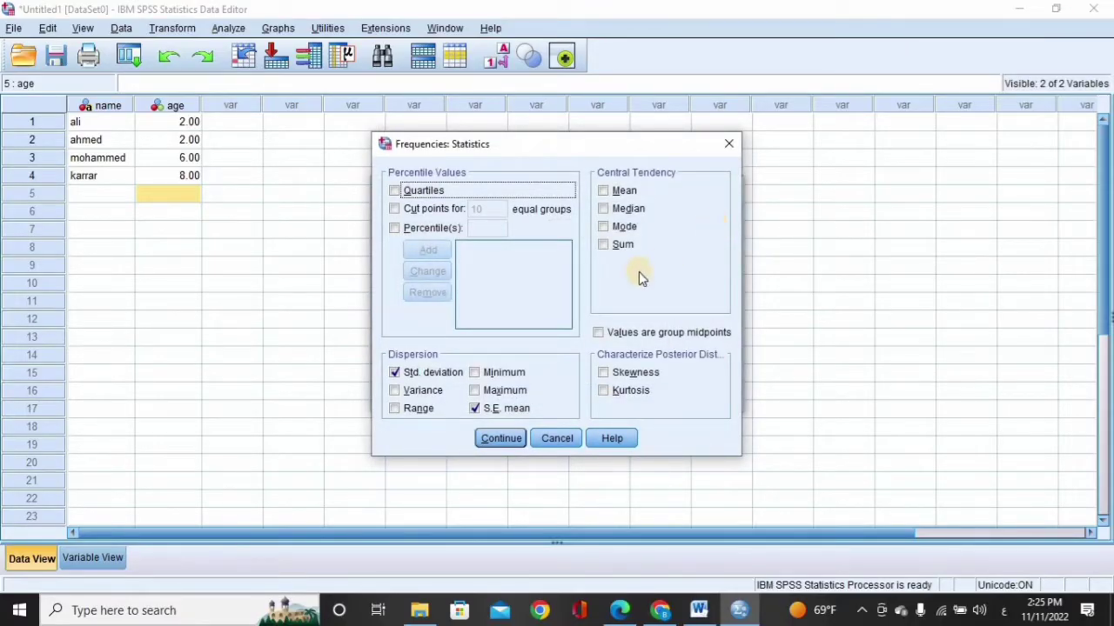
click(396, 374)
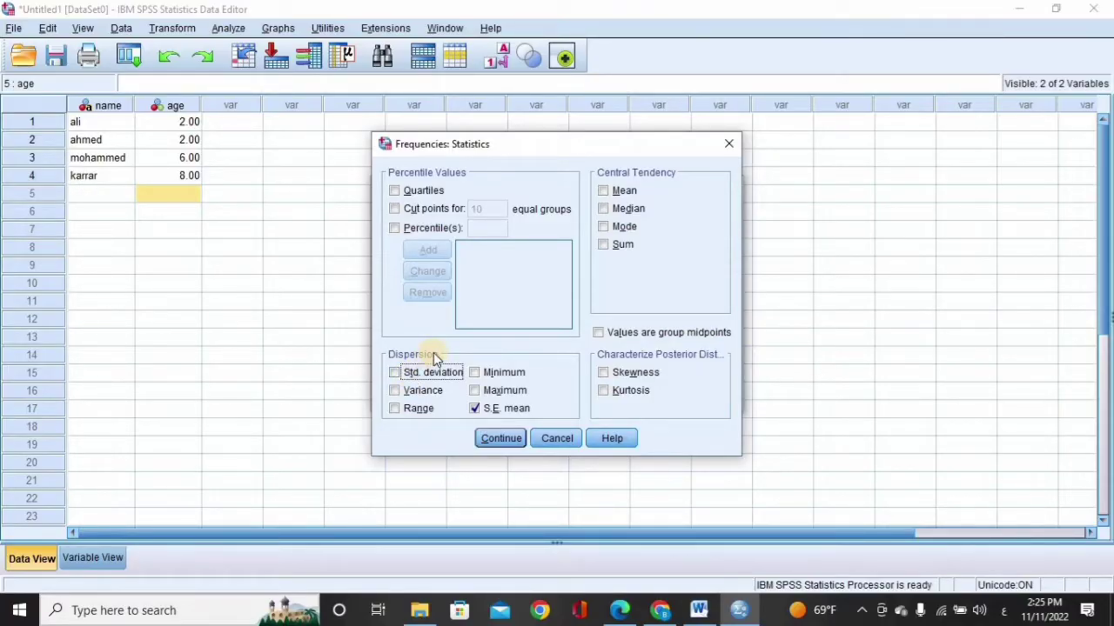
click(399, 391)
click(474, 408)
click(419, 391)
click(478, 413)
click(416, 372)
click(505, 438)
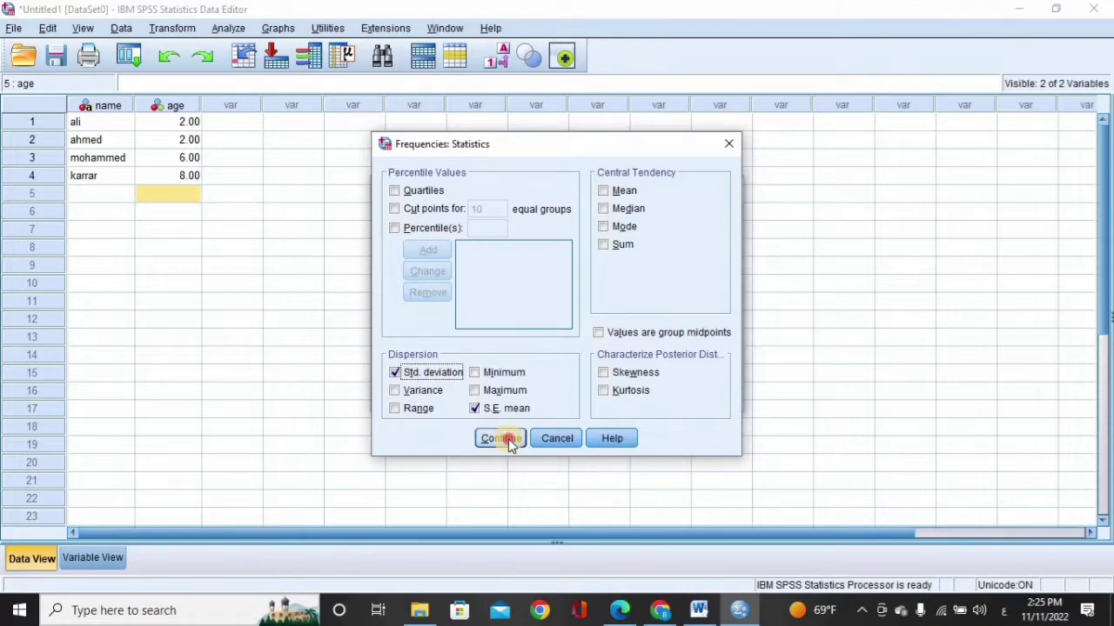
Run the analysis to view the standard error of the mean for age, and close the output without saving.
click(464, 395)
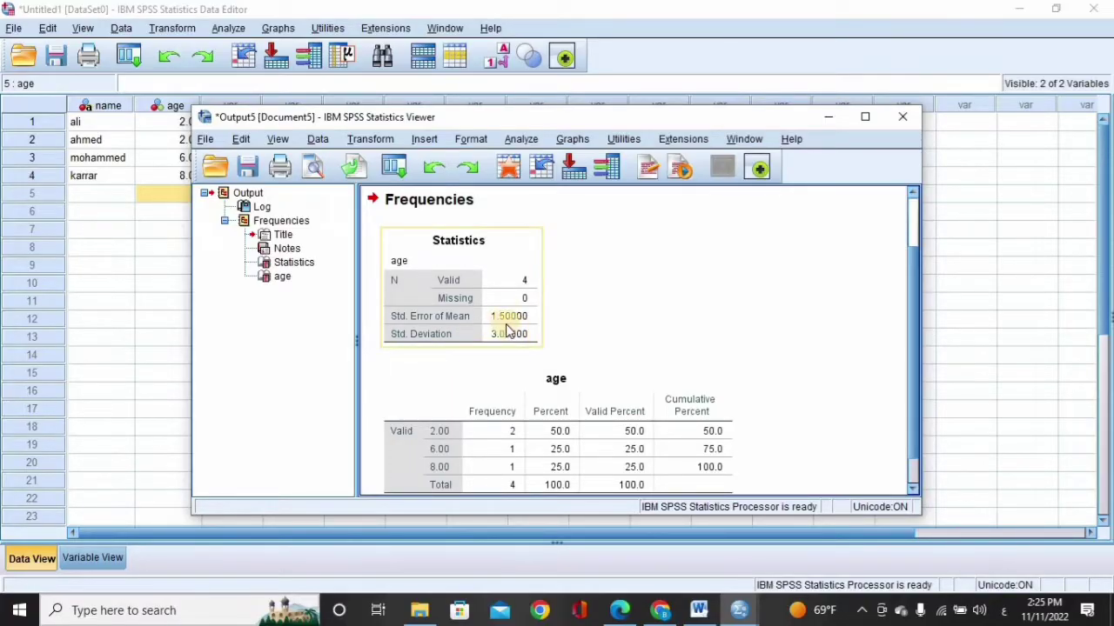
click(913, 117)
click(561, 342)
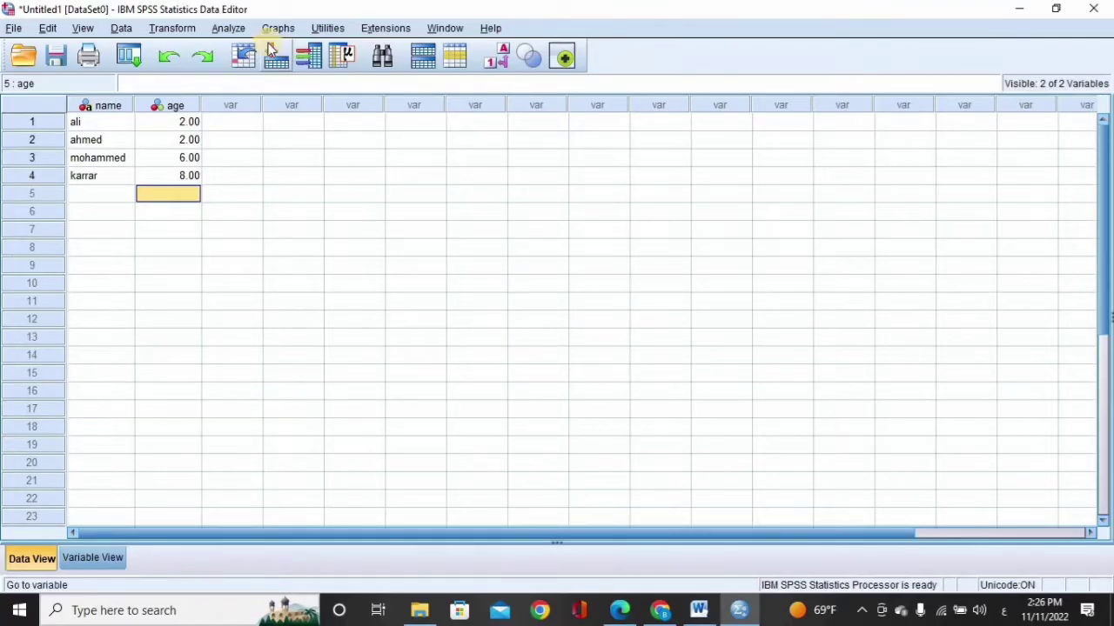
Reopen the Frequencies analysis for age and request only the mean instead of the standard error and standard deviation.
click(228, 28)
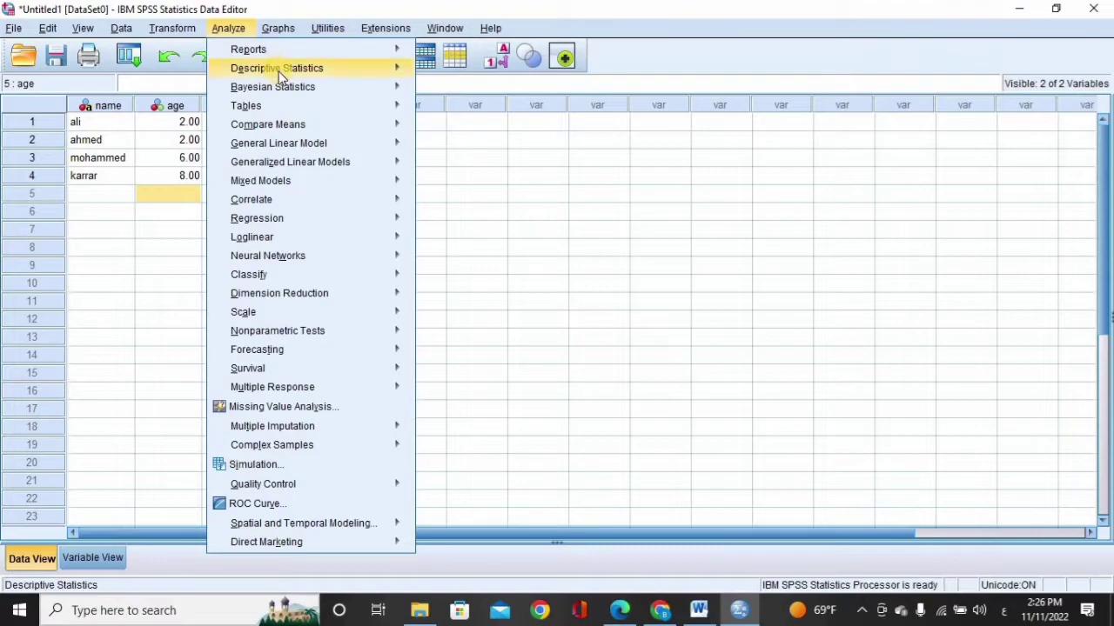
click(624, 179)
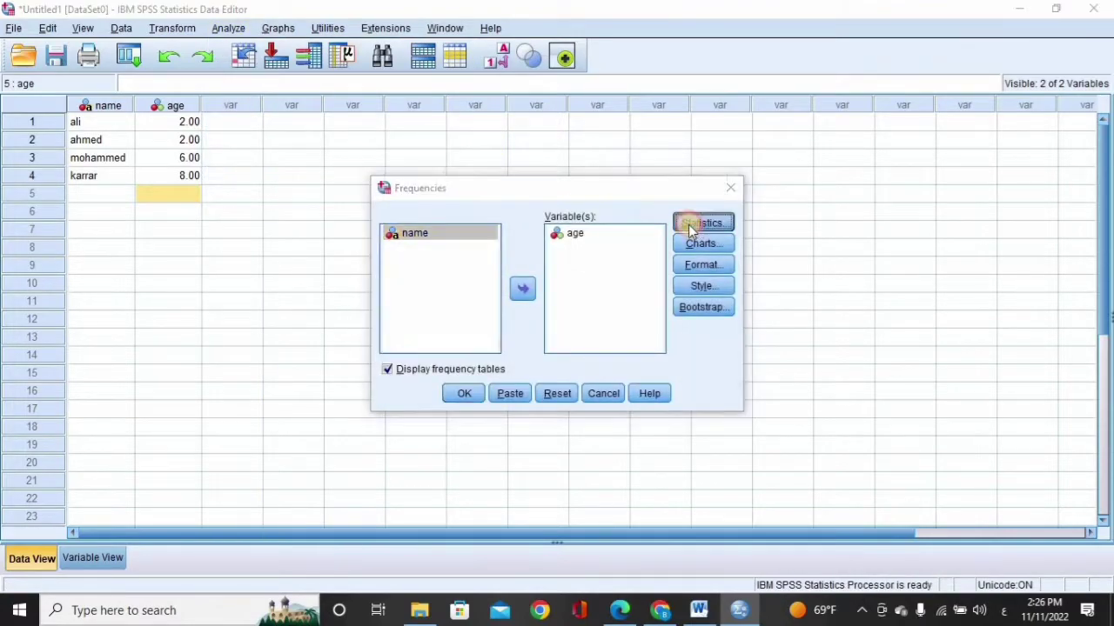
click(701, 222)
click(474, 407)
click(400, 372)
click(604, 191)
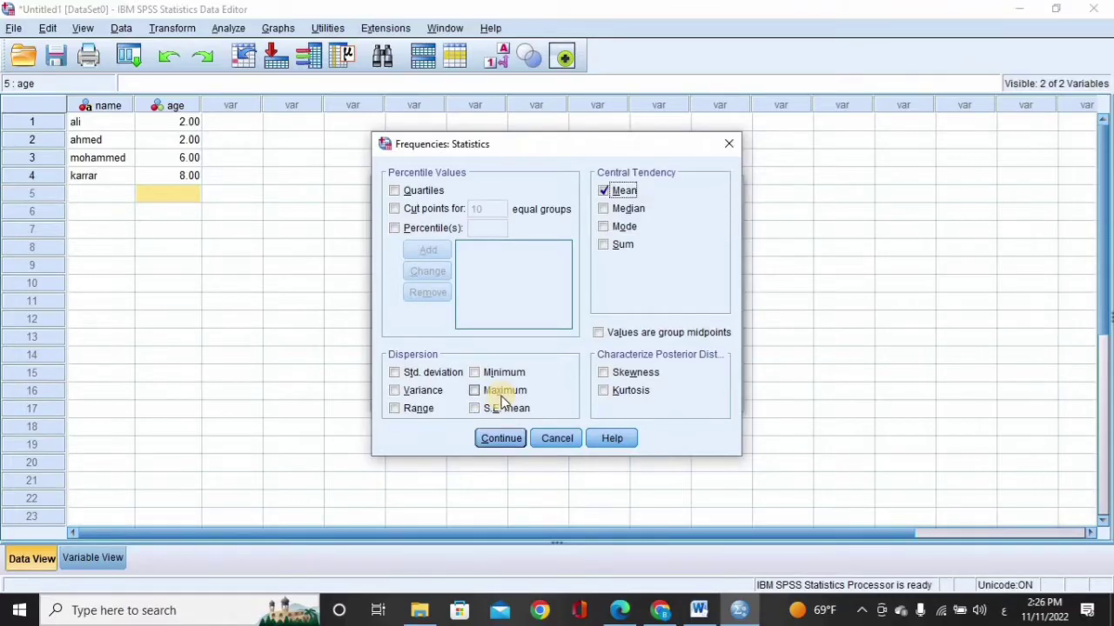
click(502, 438)
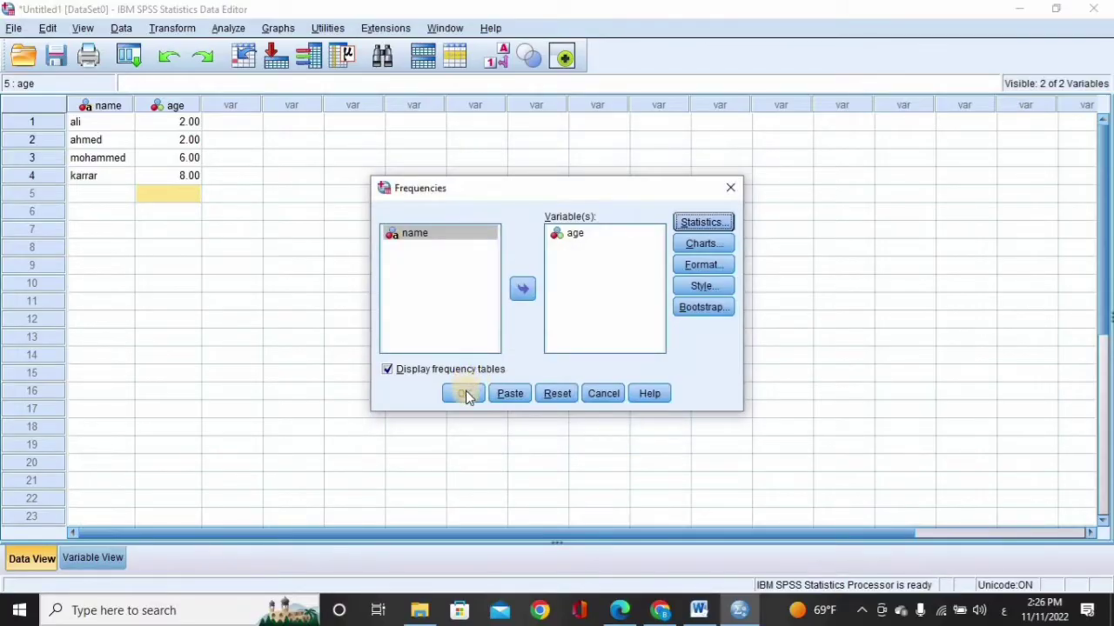
Run the analysis to view the mean age, and close the output without saving.
click(465, 392)
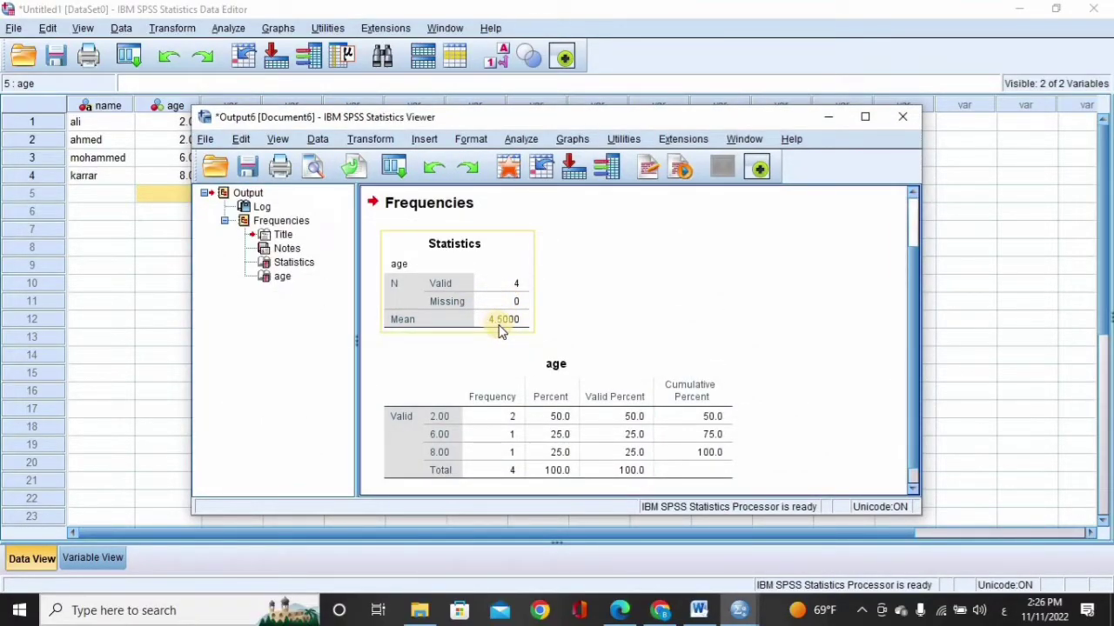
click(902, 117)
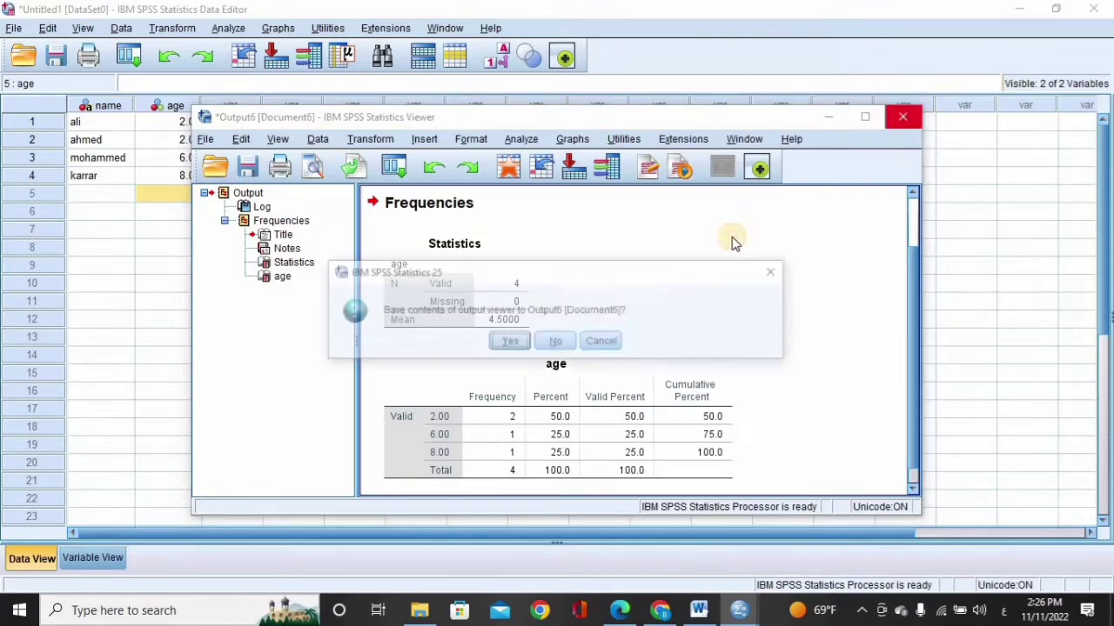
click(554, 342)
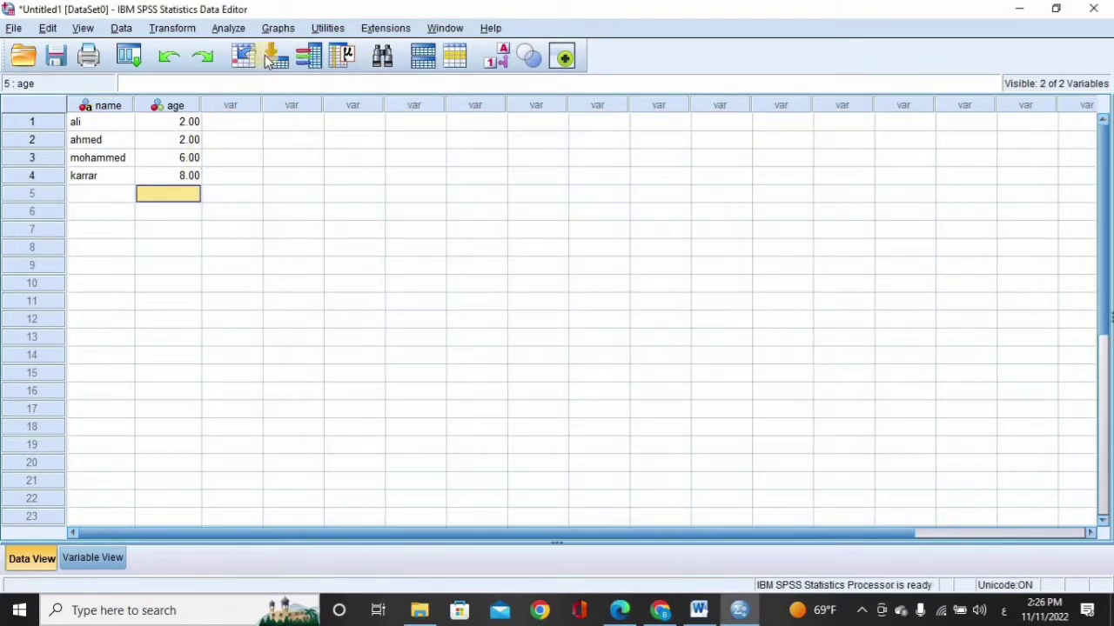
Reopen the Frequencies analysis for age and request the median instead of the mean.
click(226, 29)
mouse_move(380, 69)
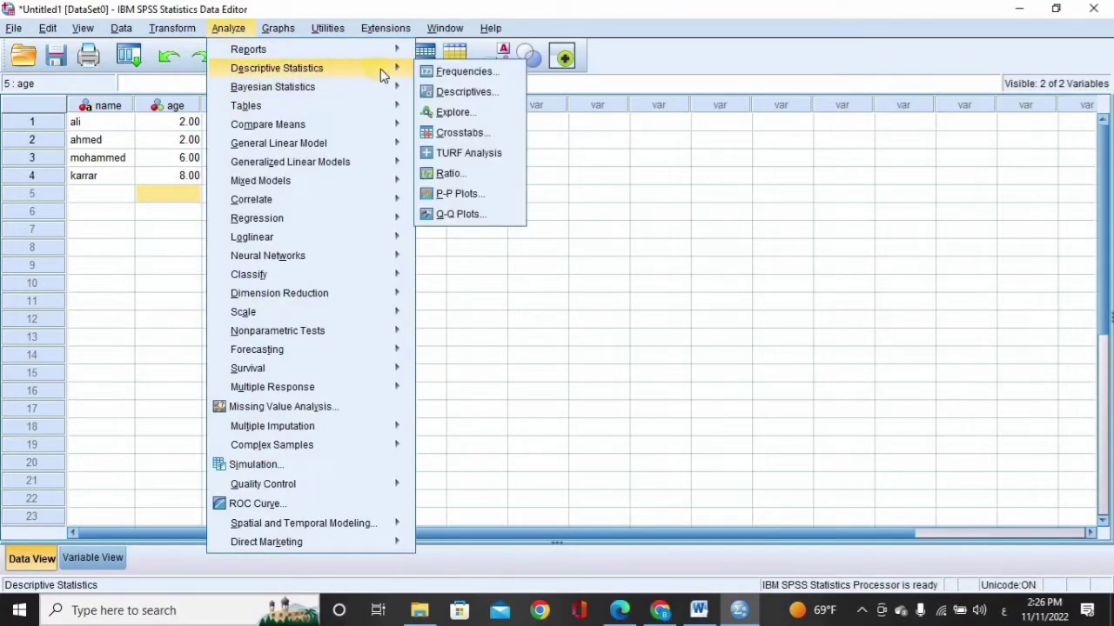
click(432, 70)
click(696, 224)
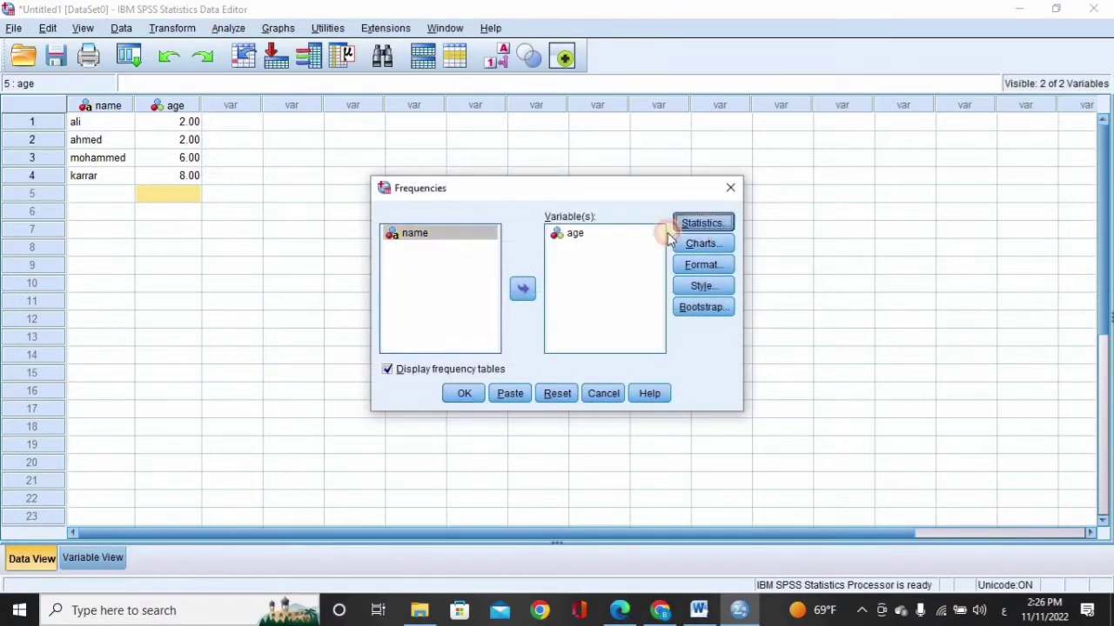
click(610, 210)
click(604, 190)
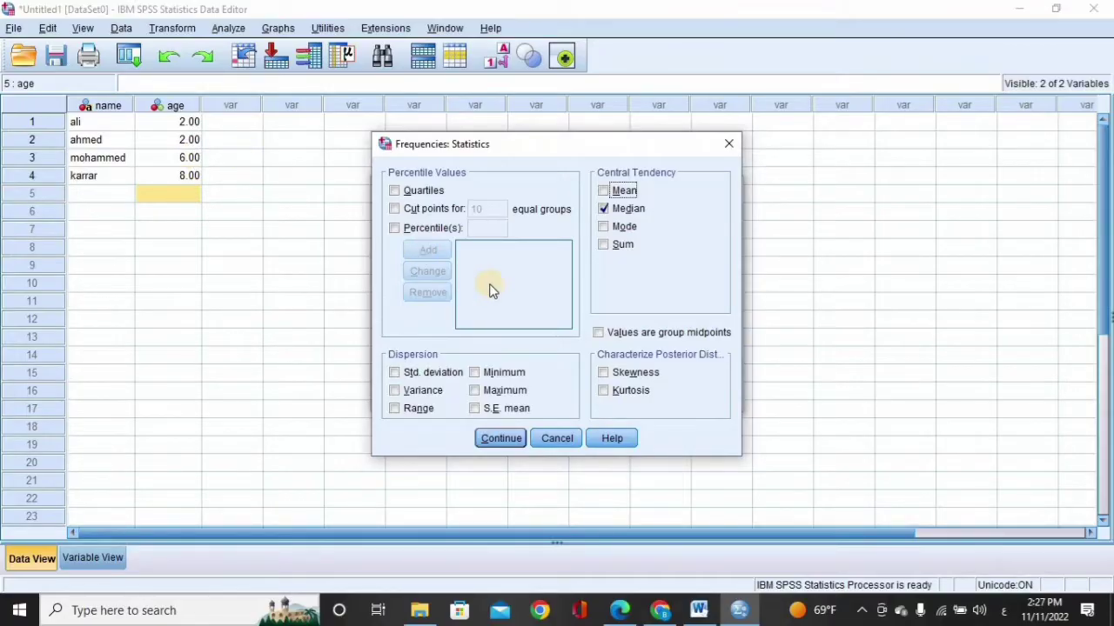
click(493, 443)
Run the analysis, compare the median with the age values in the data sheet, and close the output without saving.
click(472, 399)
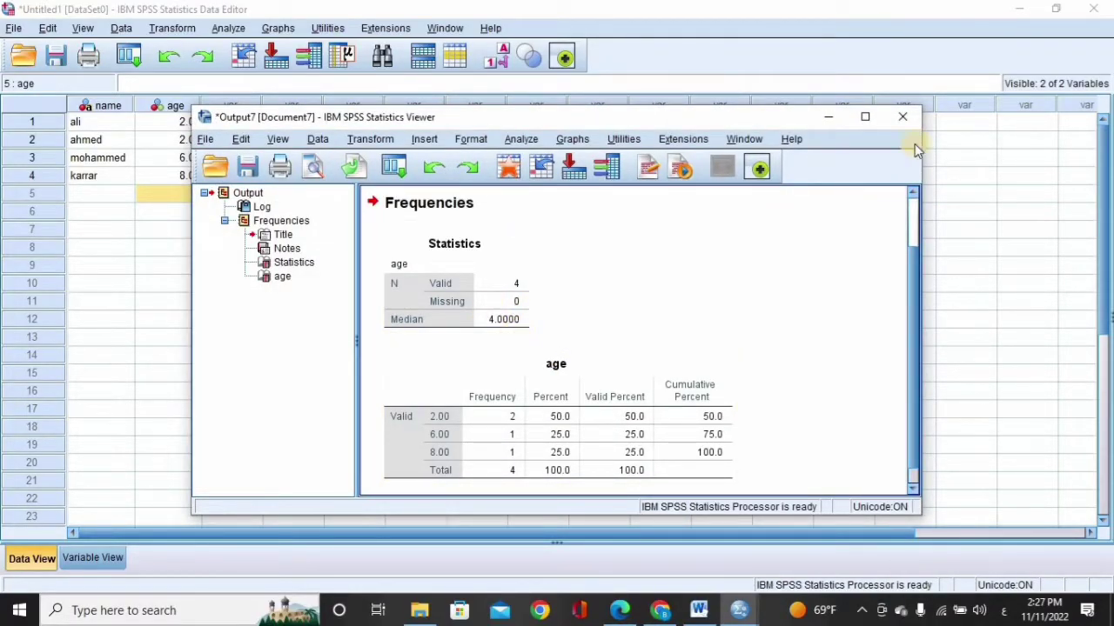
click(902, 116)
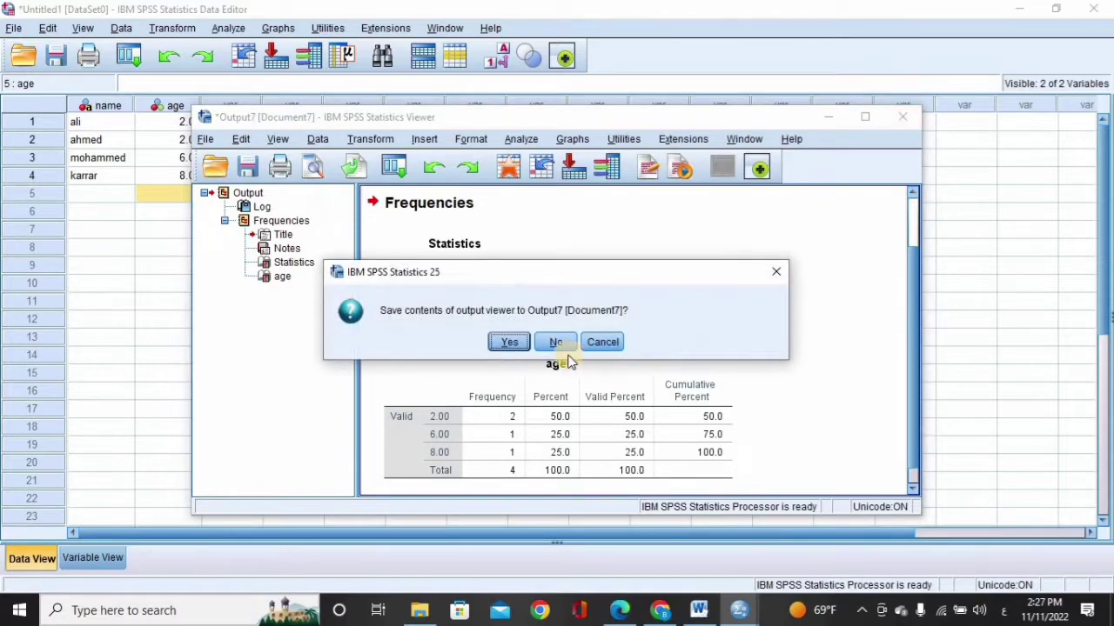
click(774, 273)
drag(387, 117, 471, 123)
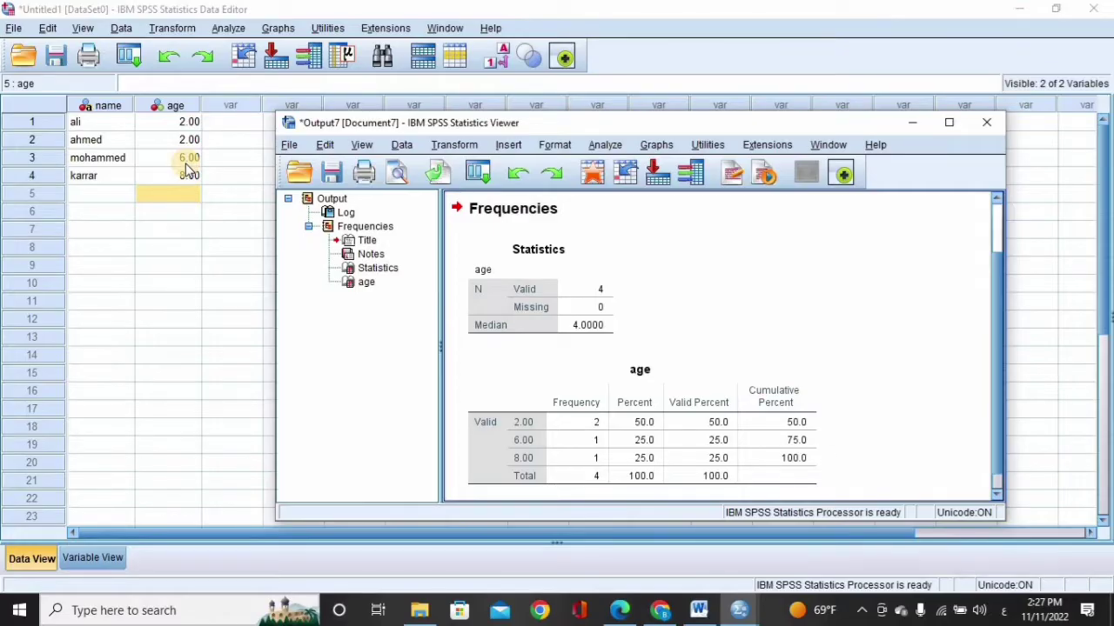
click(987, 123)
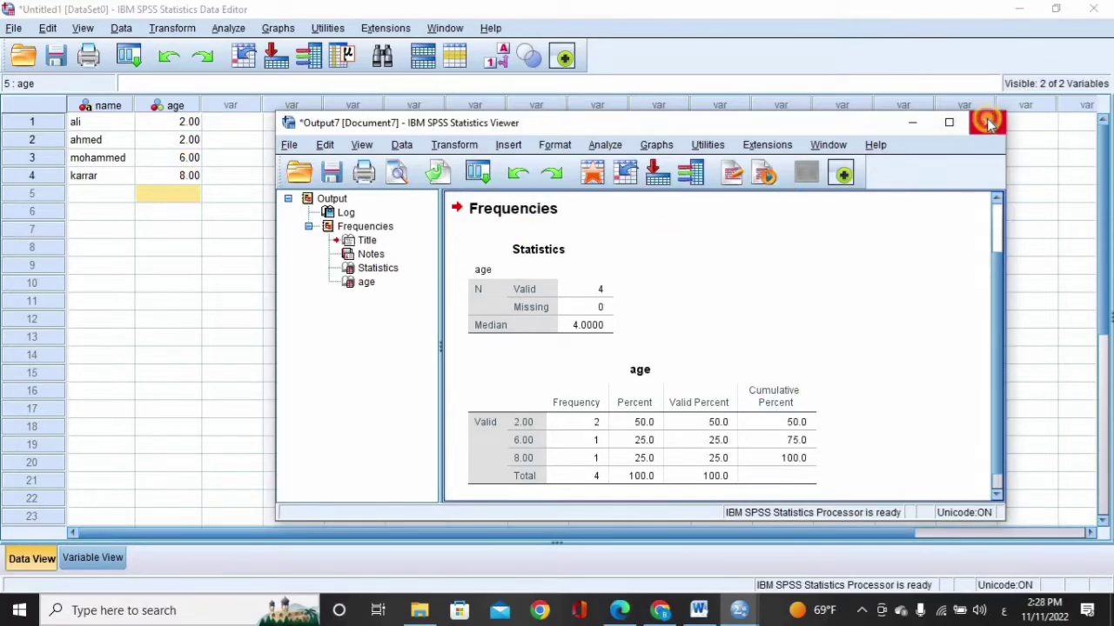
click(639, 349)
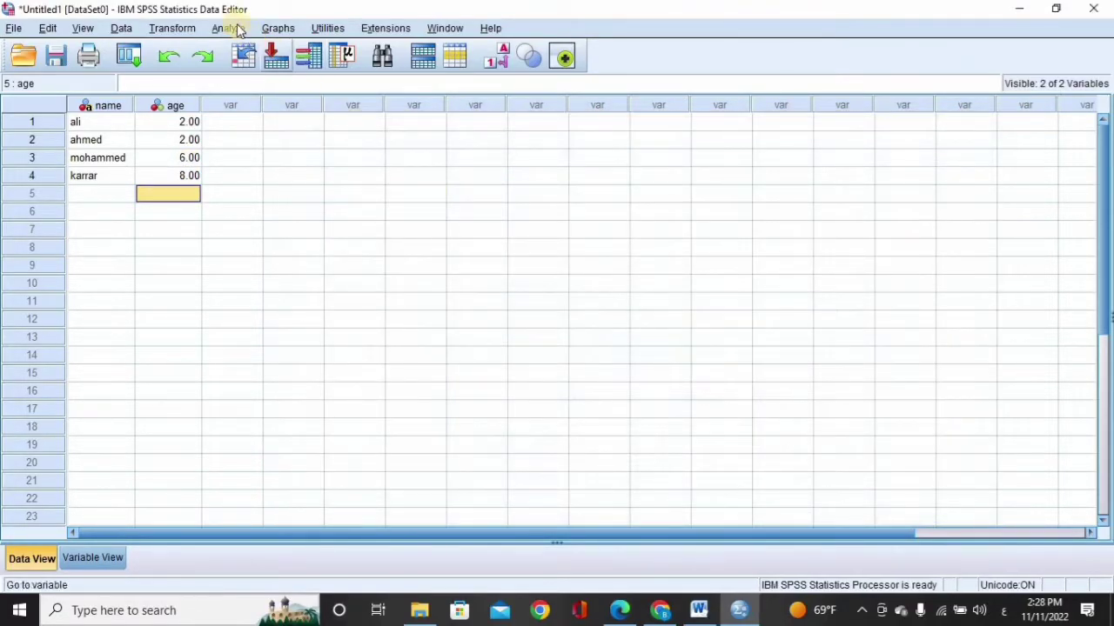
Reopen the Frequencies analysis for age and request the mode instead of the median.
click(237, 28)
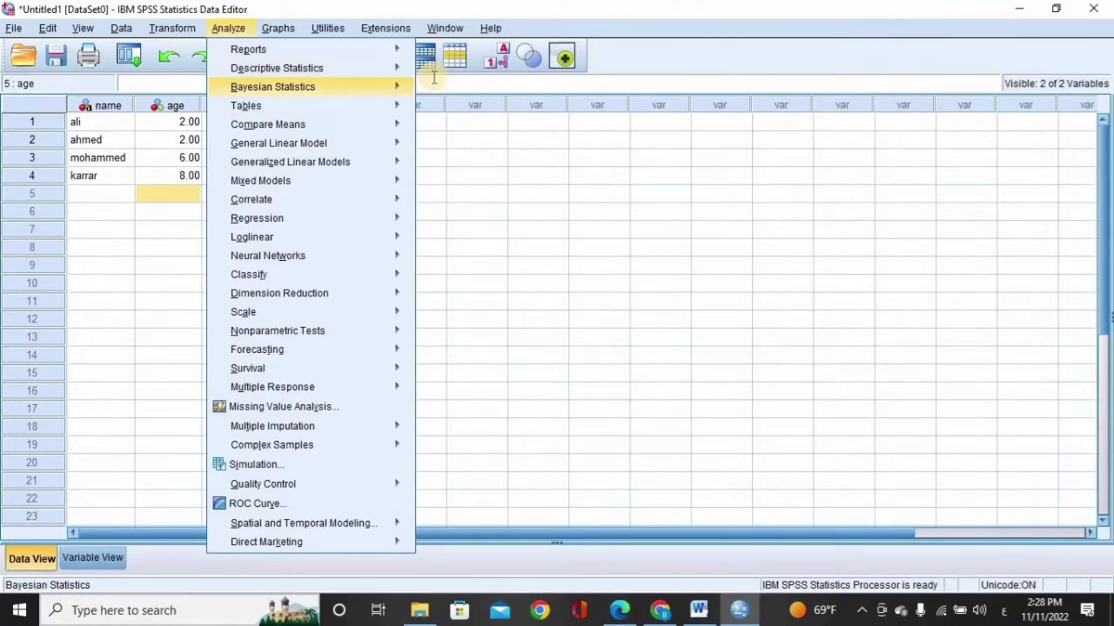
mouse_move(387, 68)
click(464, 70)
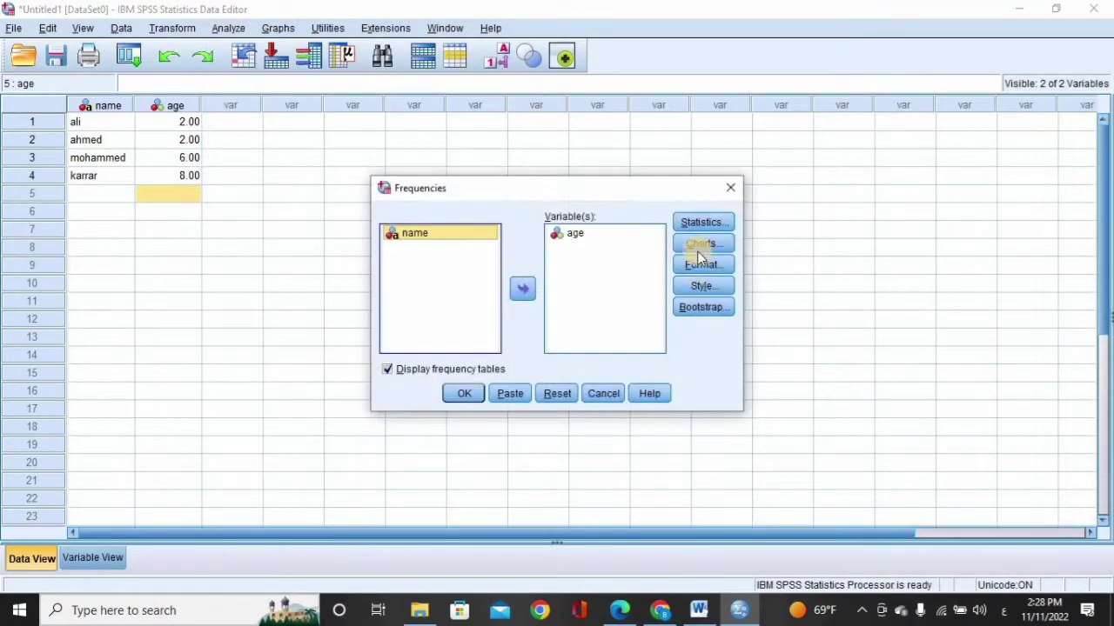
click(696, 221)
click(620, 228)
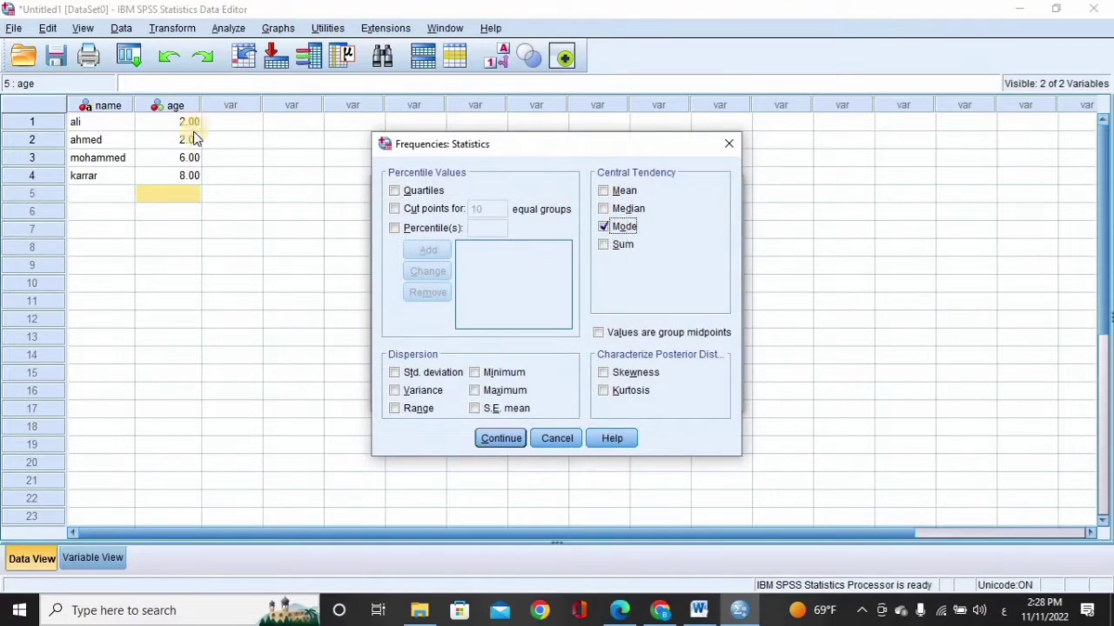
click(492, 439)
Run the analysis and move the output window aside to compare the mode with the age values in the data sheet.
click(456, 398)
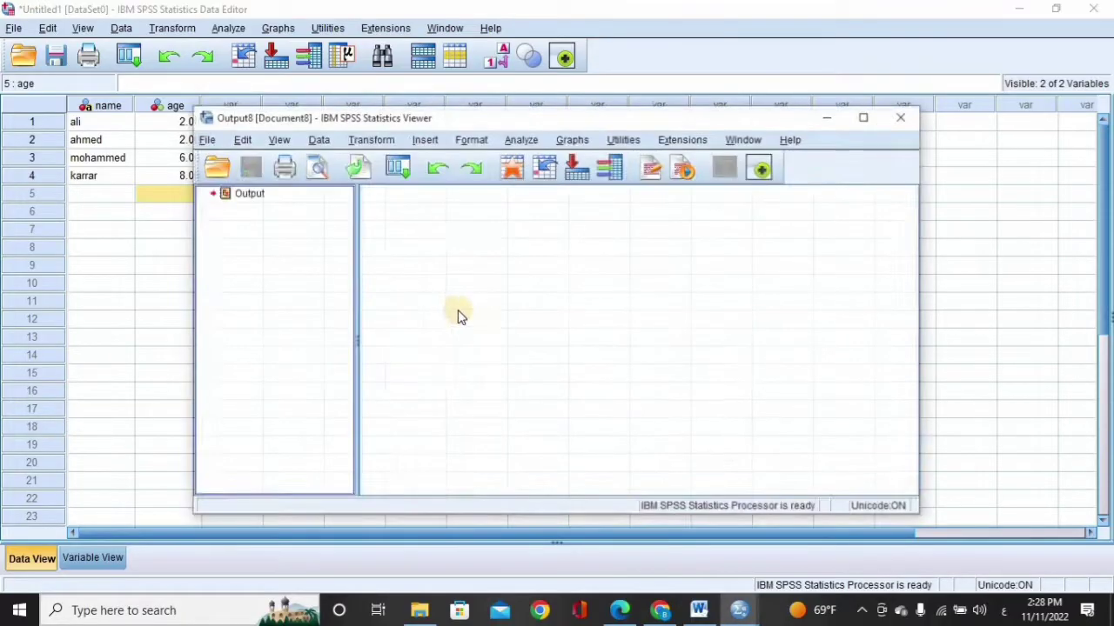
click(515, 322)
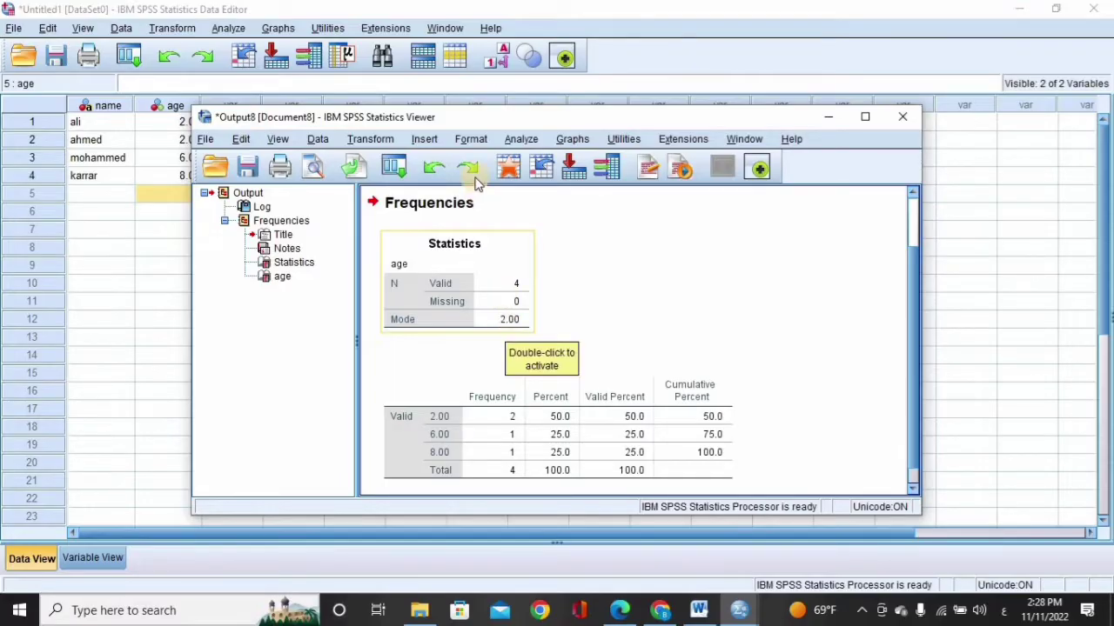
drag(504, 124, 535, 128)
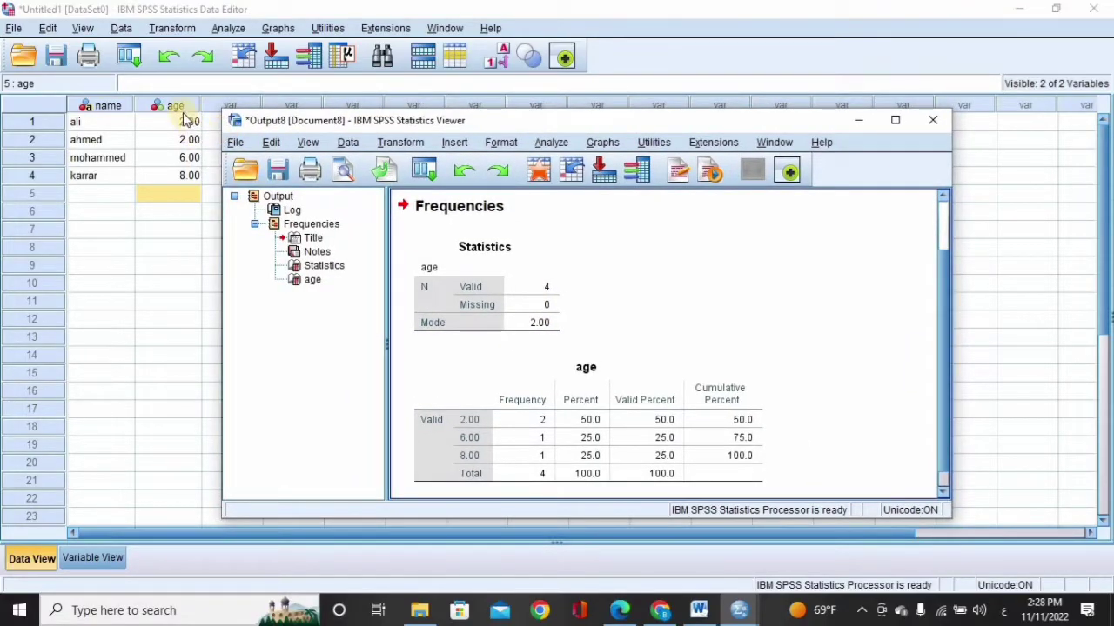
click(530, 320)
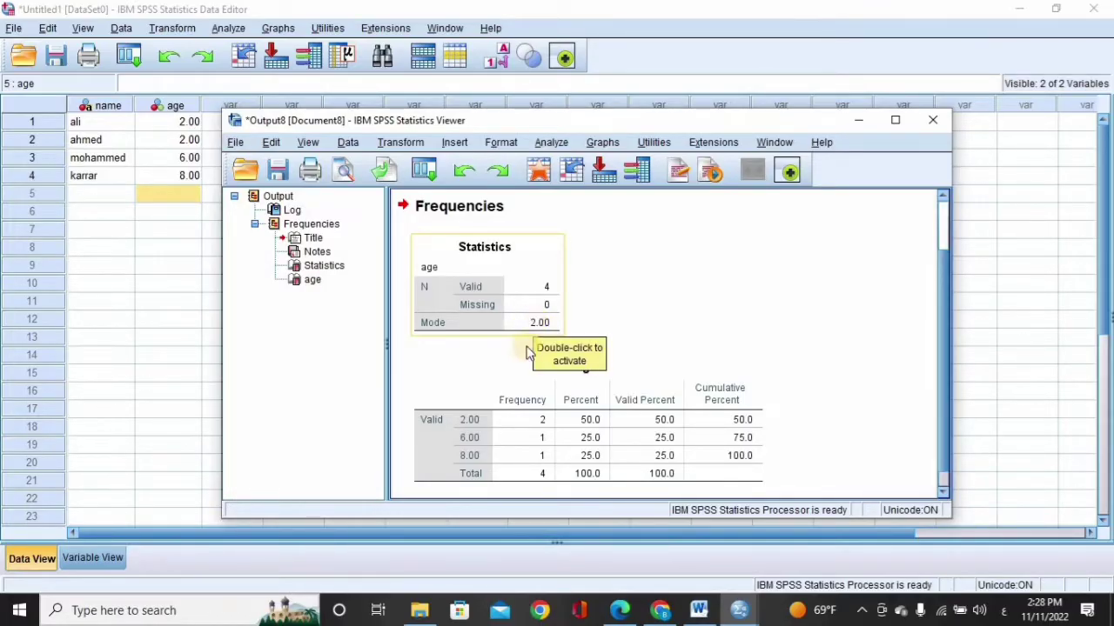
Check the mode against the frequencies in the age table and close the output without saving.
click(470, 419)
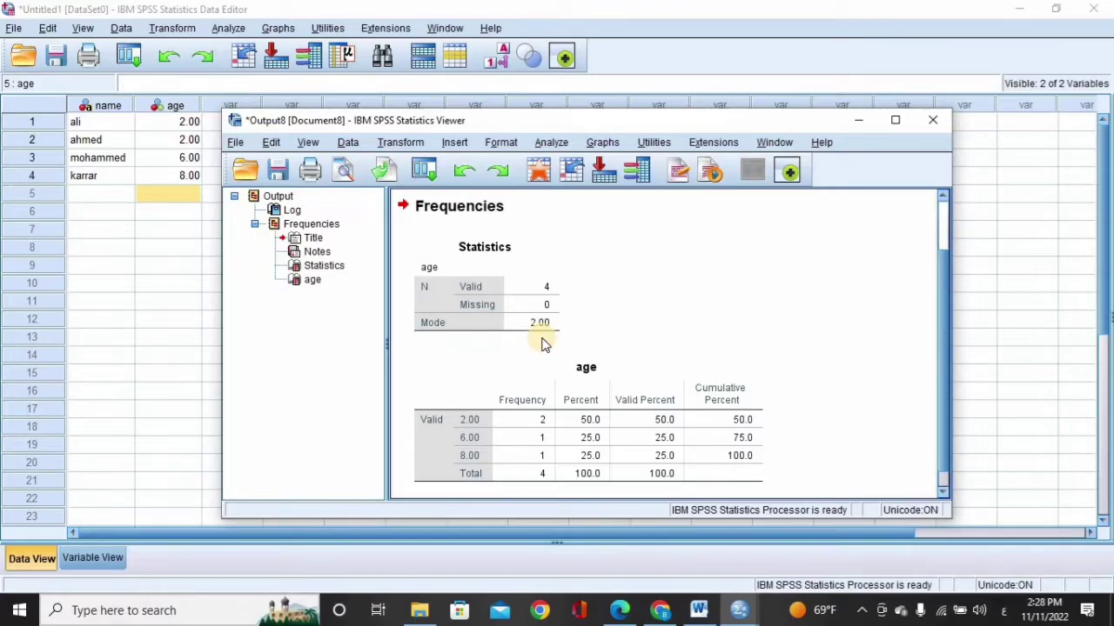
click(933, 120)
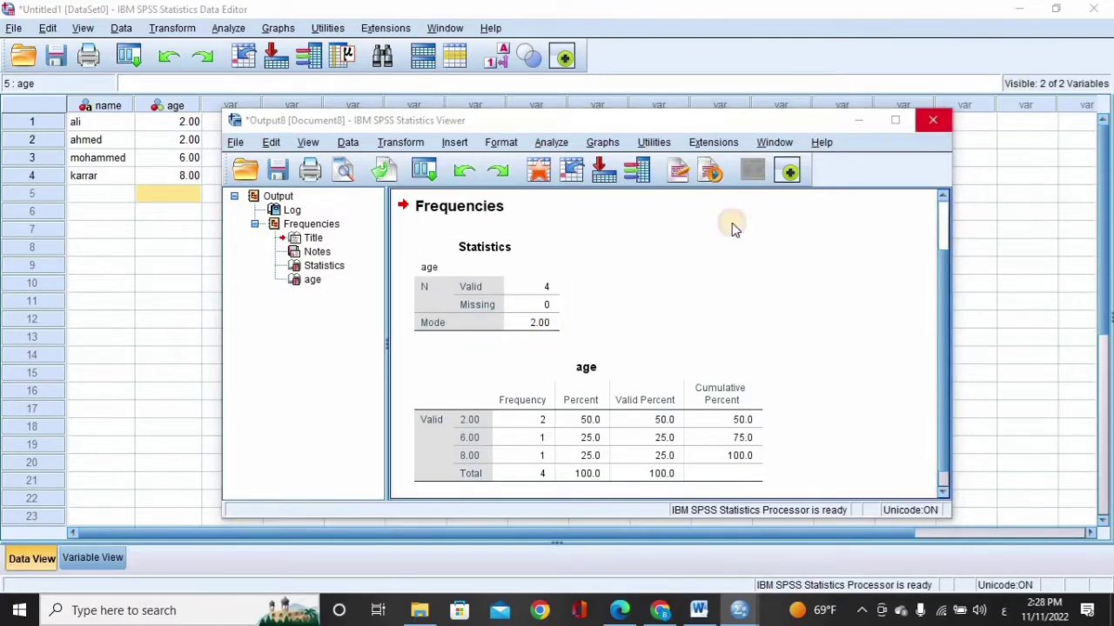
click(585, 346)
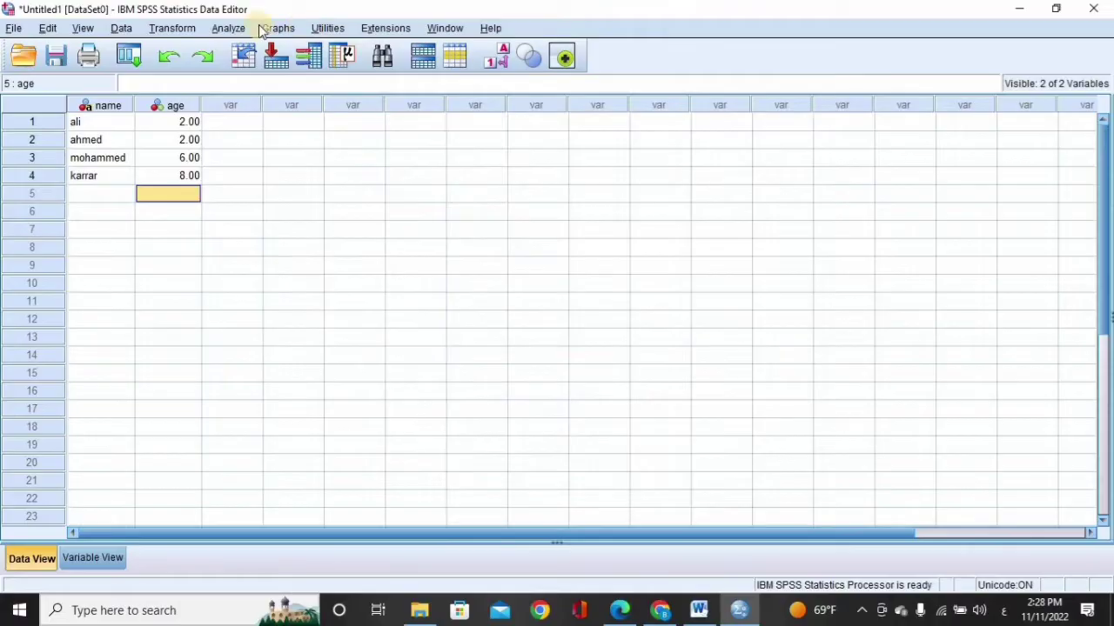
Reopen the Frequencies analysis for age and request the sum instead of the mode.
click(231, 29)
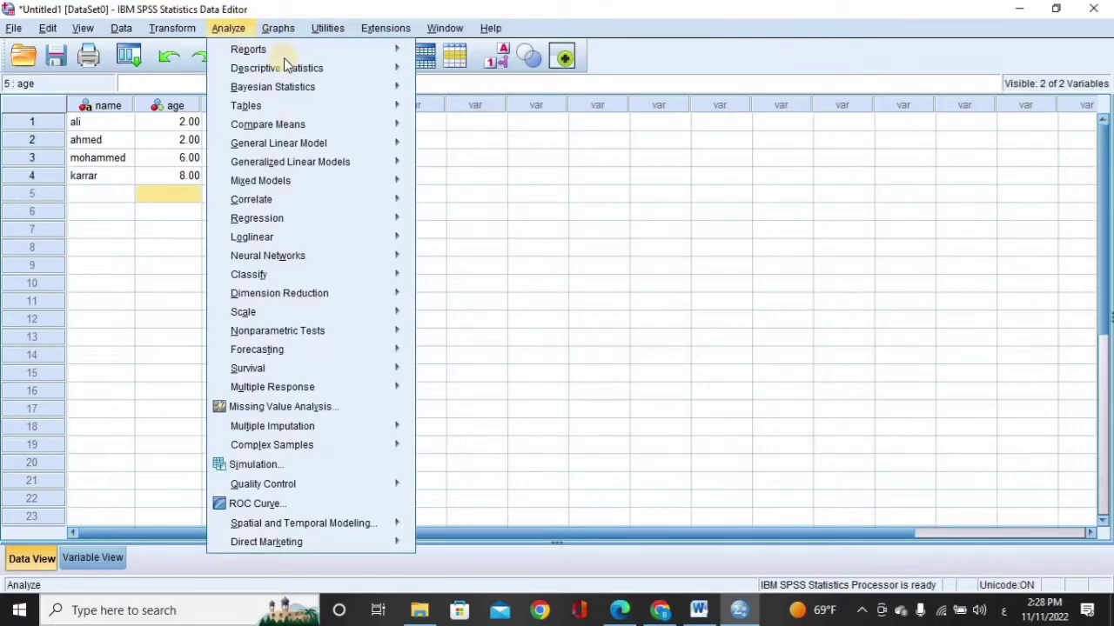
mouse_move(398, 74)
click(462, 72)
click(701, 224)
click(617, 244)
click(613, 227)
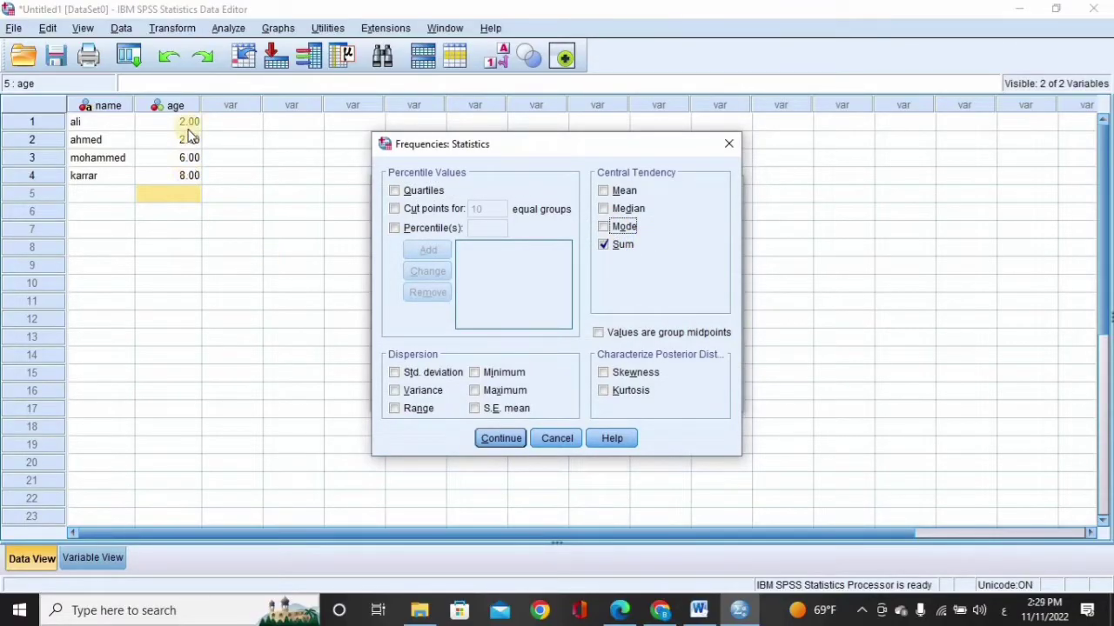
Run the analysis, review the sum of the age values, and close the output without saving.
click(494, 446)
click(467, 394)
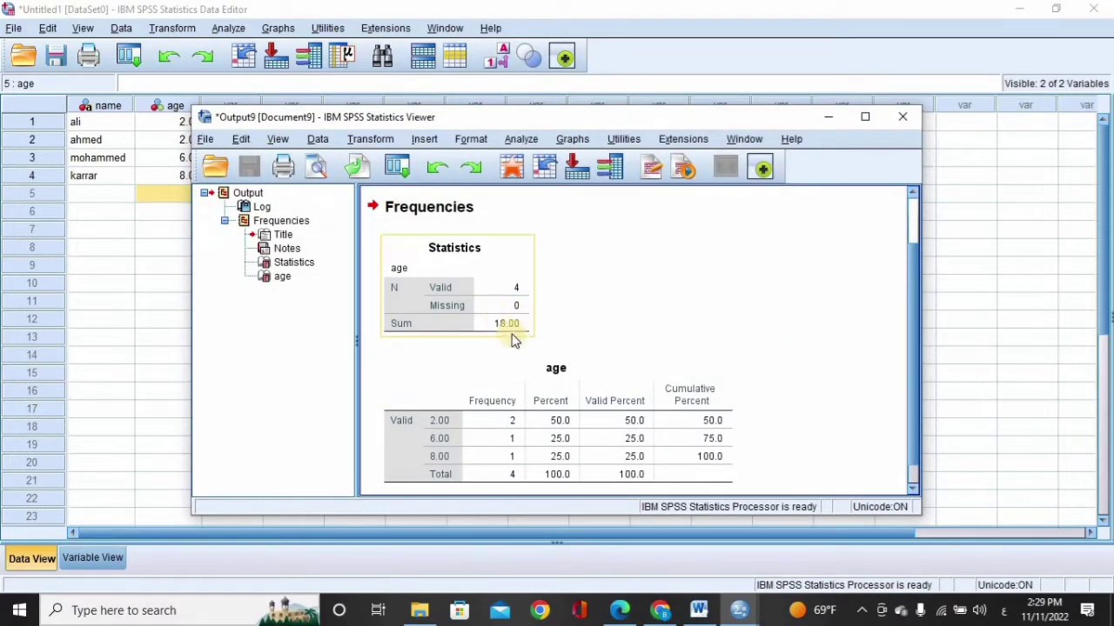
click(902, 117)
click(564, 341)
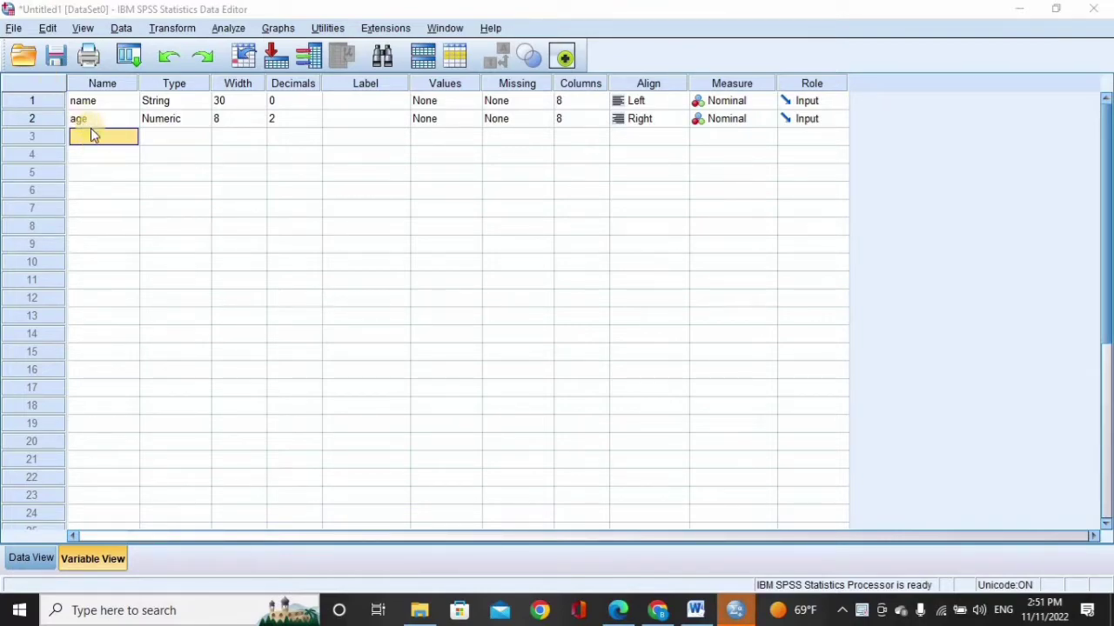
Add a third variable named gender below age in the variable definitions, leaving its type as Numeric.
text(g)
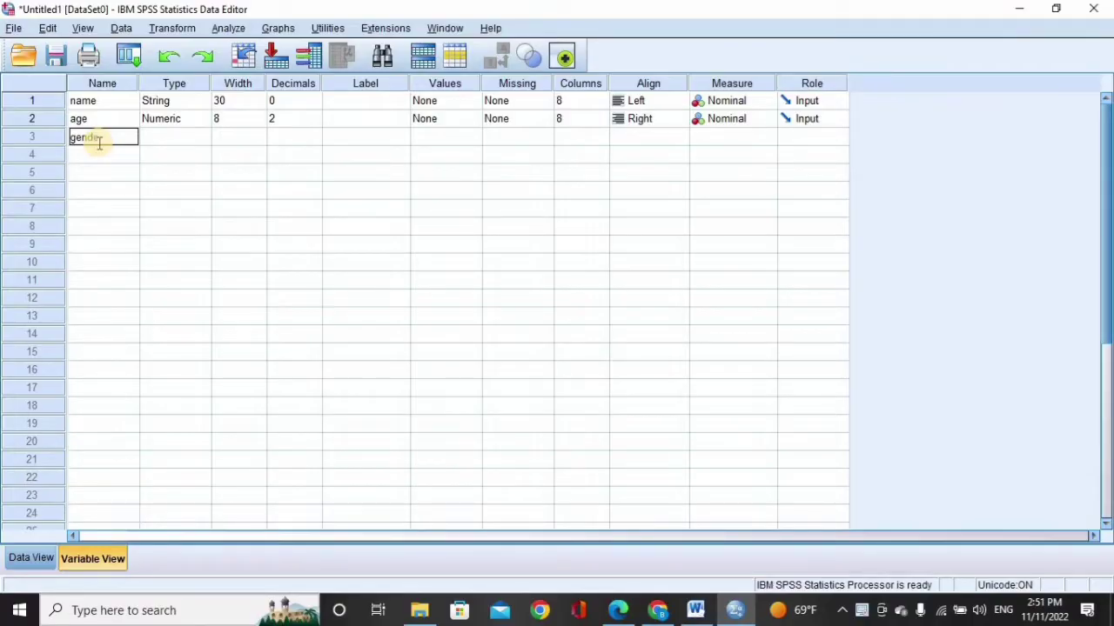
text(ender)
click(189, 142)
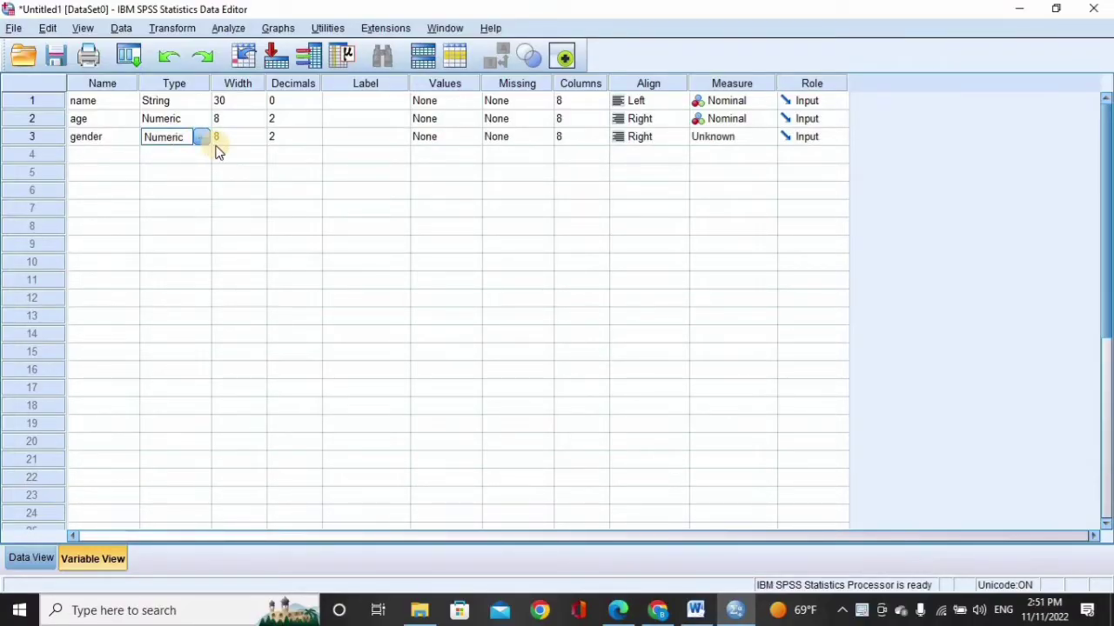
Open the value labels of the gender variable and add the label male for value 1.
click(476, 137)
click(475, 137)
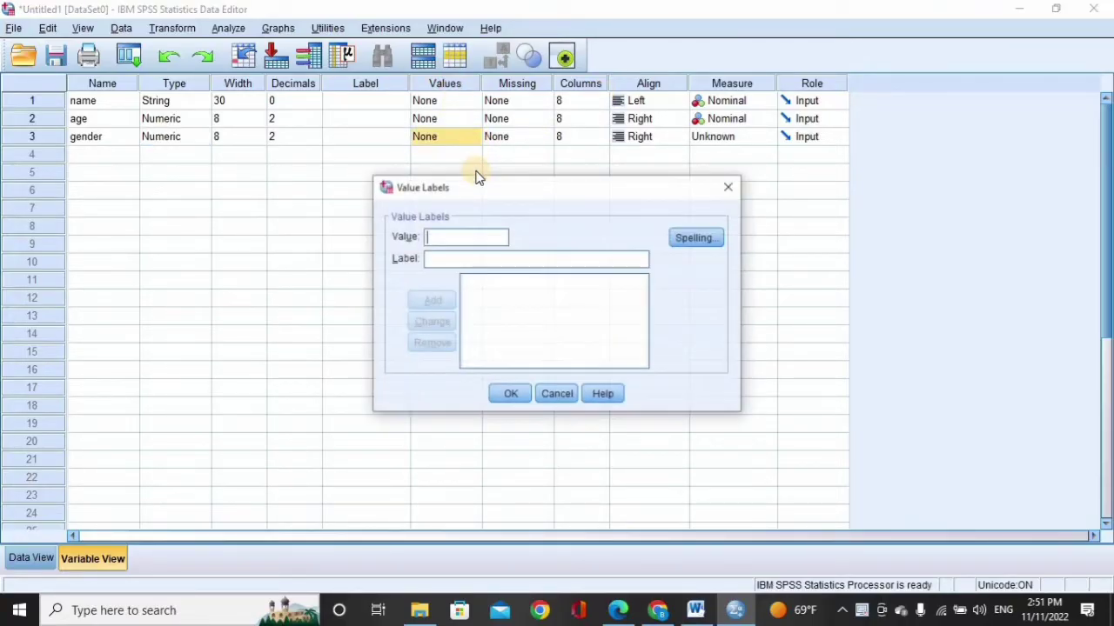
text(1)
click(442, 259)
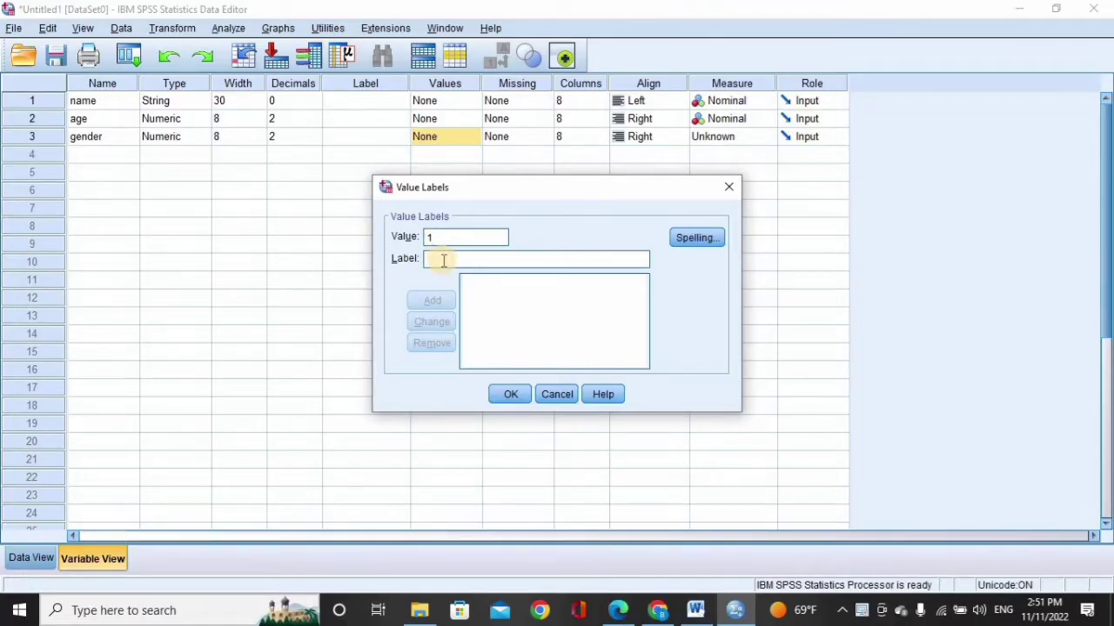
text(male)
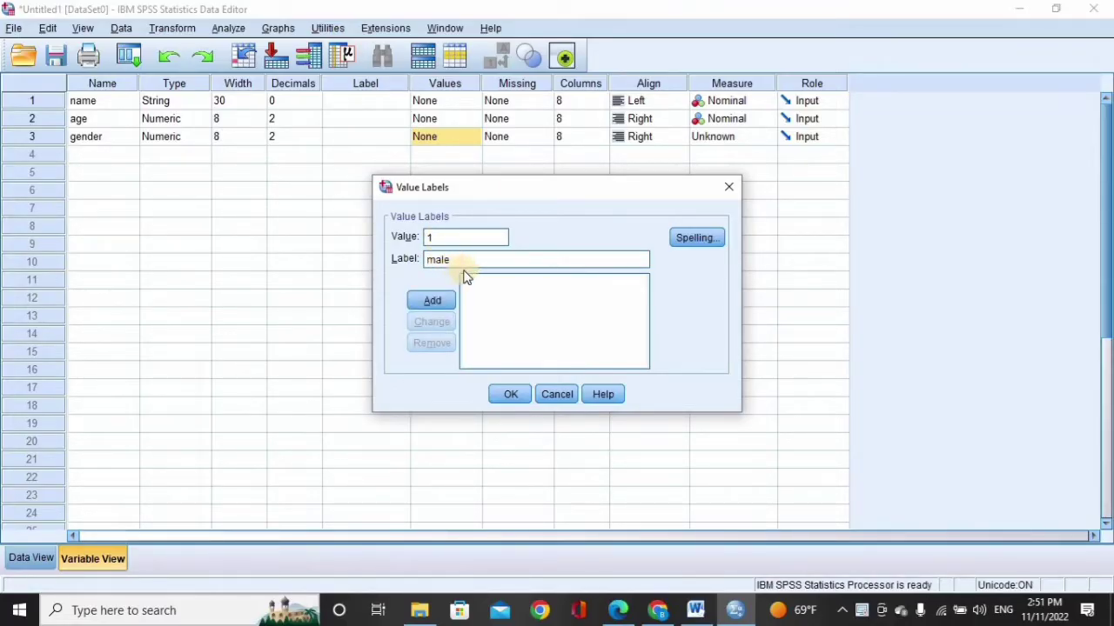
click(444, 299)
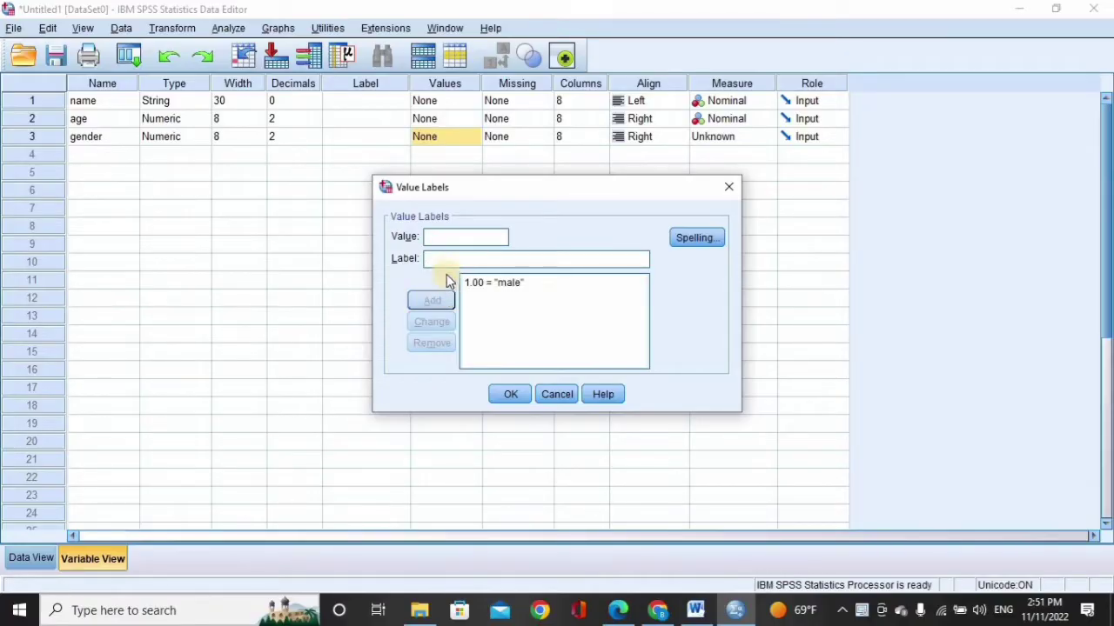
Add the label female for value 2 and apply the value labels to gender.
click(440, 232)
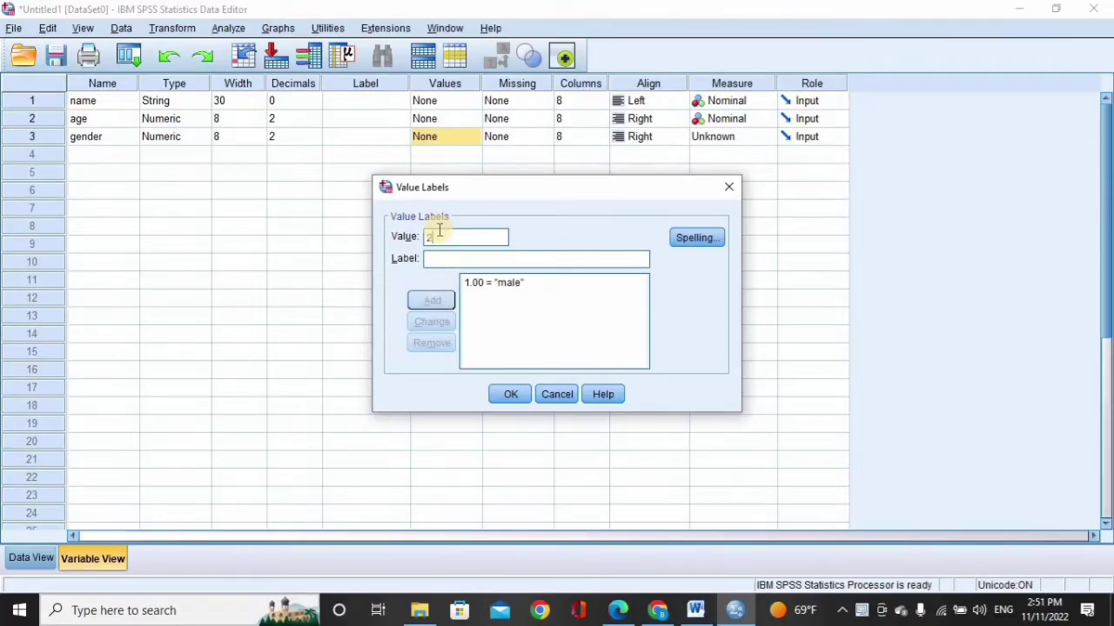
click(442, 256)
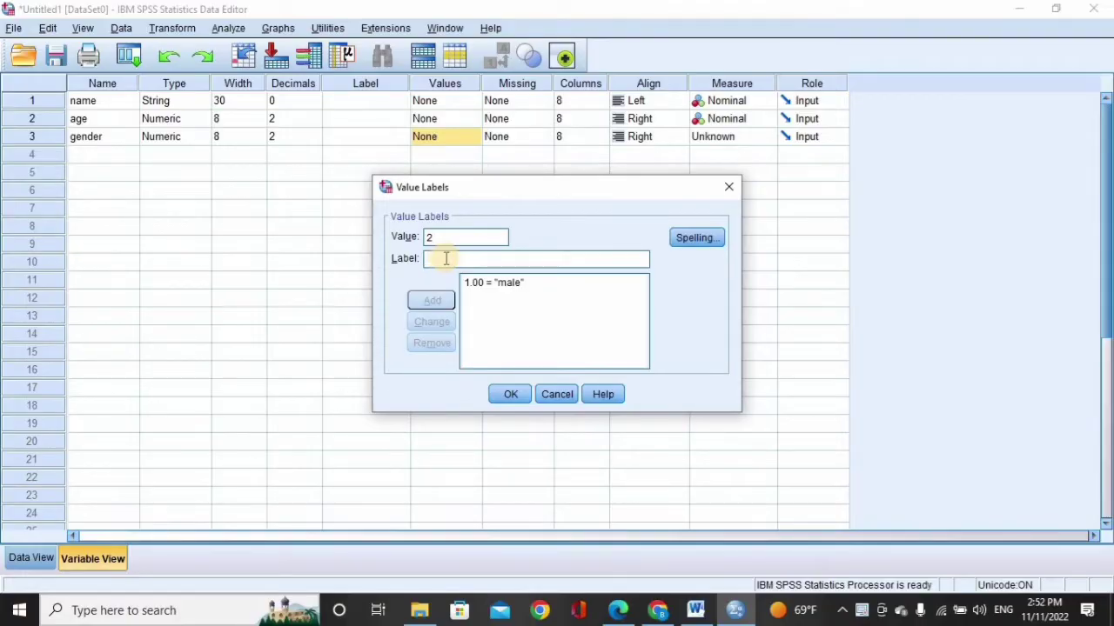
text(female)
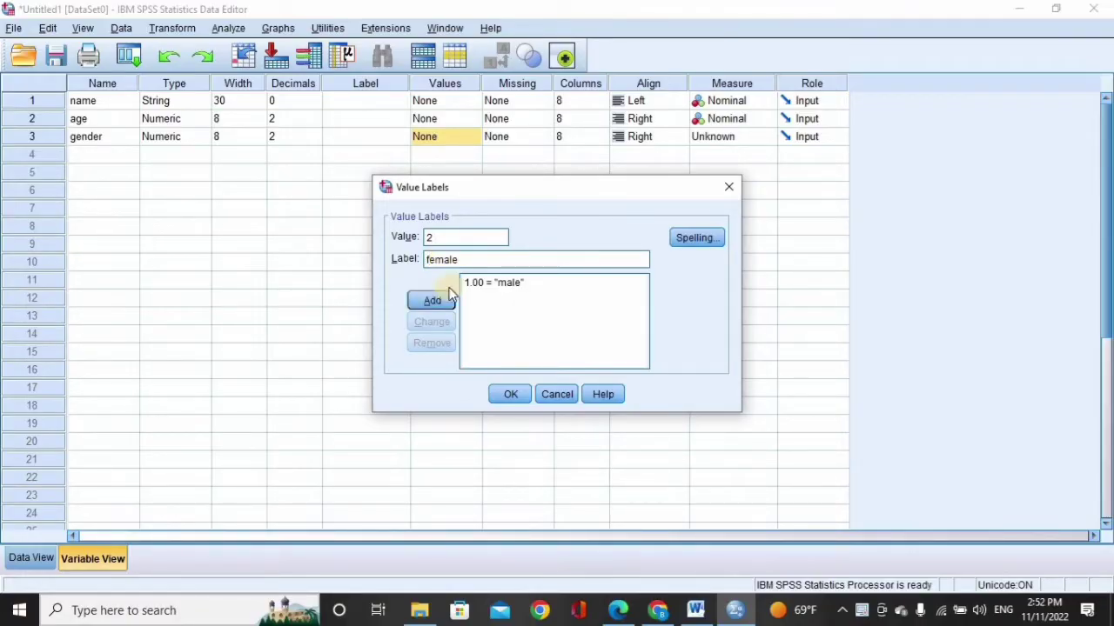
click(447, 304)
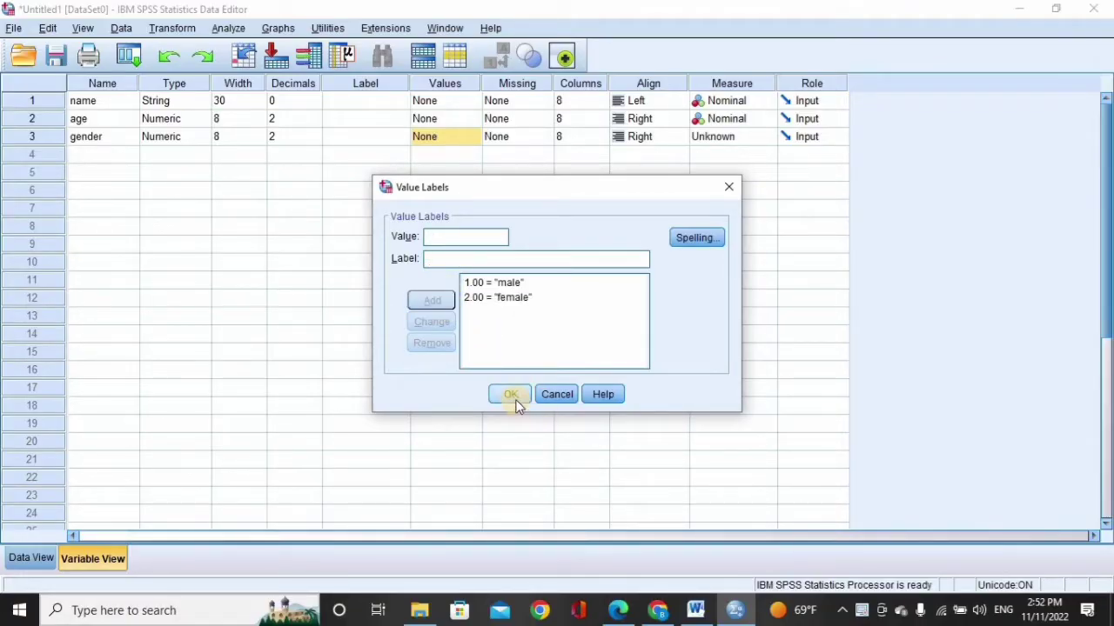
click(512, 395)
In the data sheet, enter the gender codes 1, 2, 1 and 2 for rows 1 to 4.
click(39, 562)
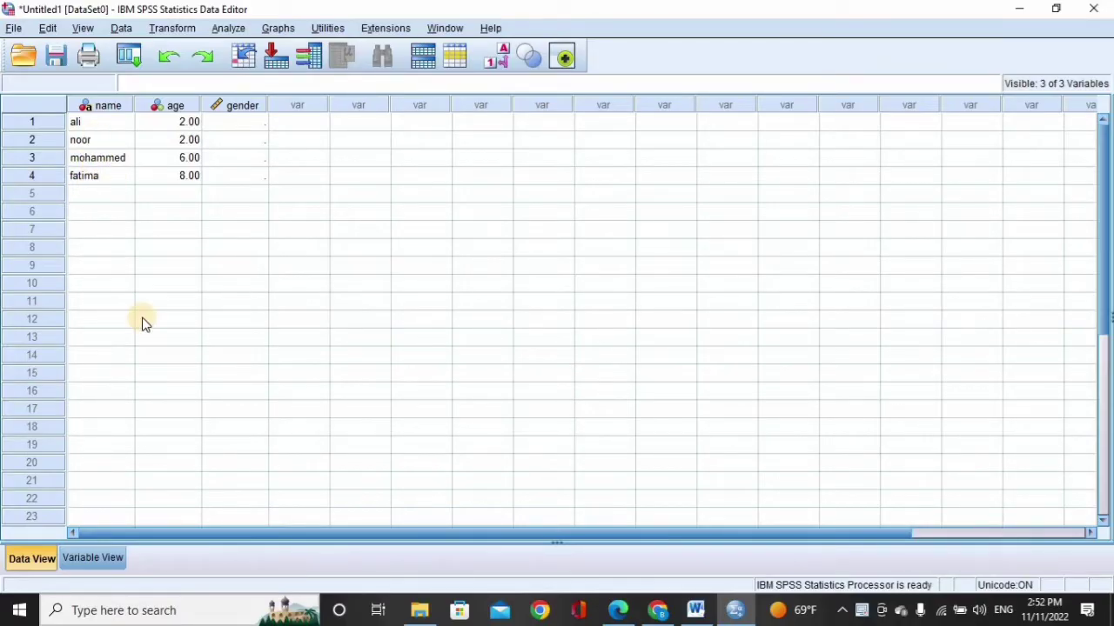
click(258, 127)
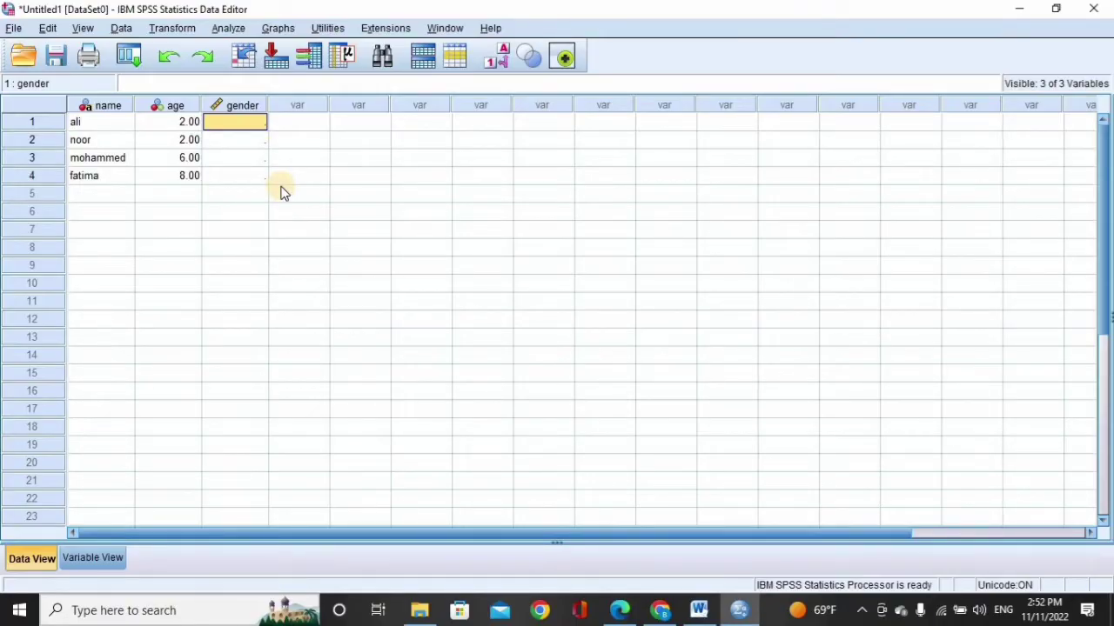
text(1)
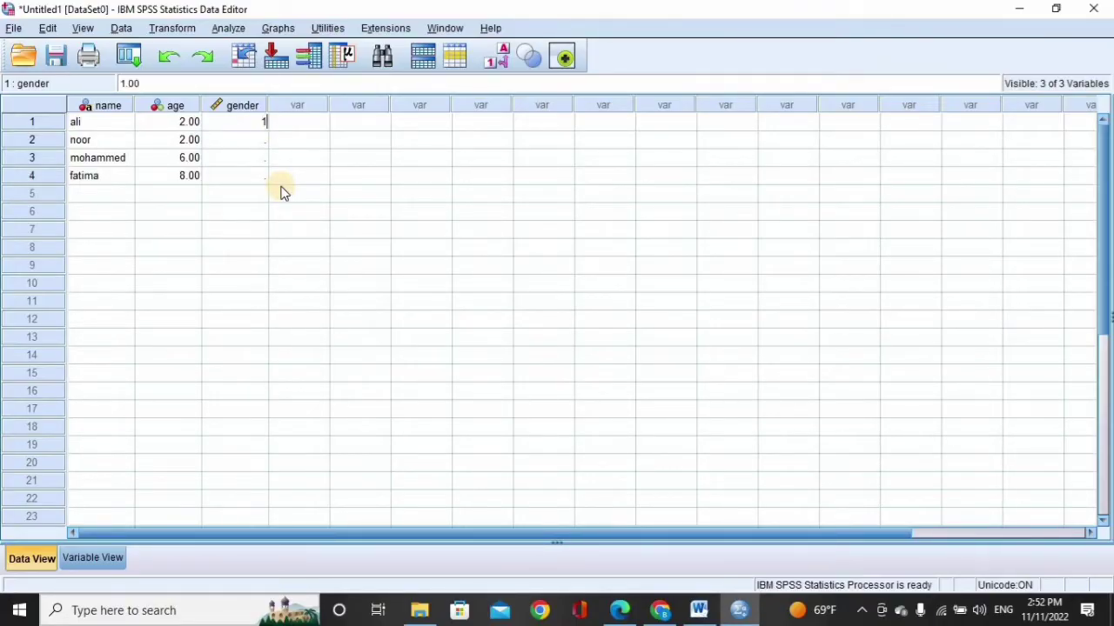
key(Return)
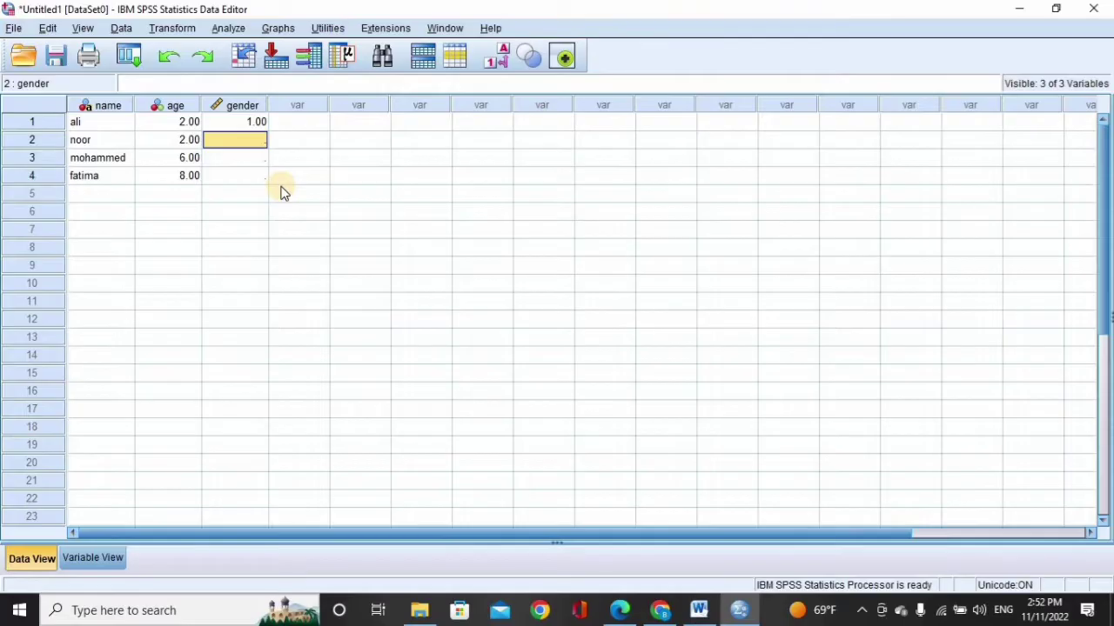
text(2)
key(Return)
text(1)
key(Return)
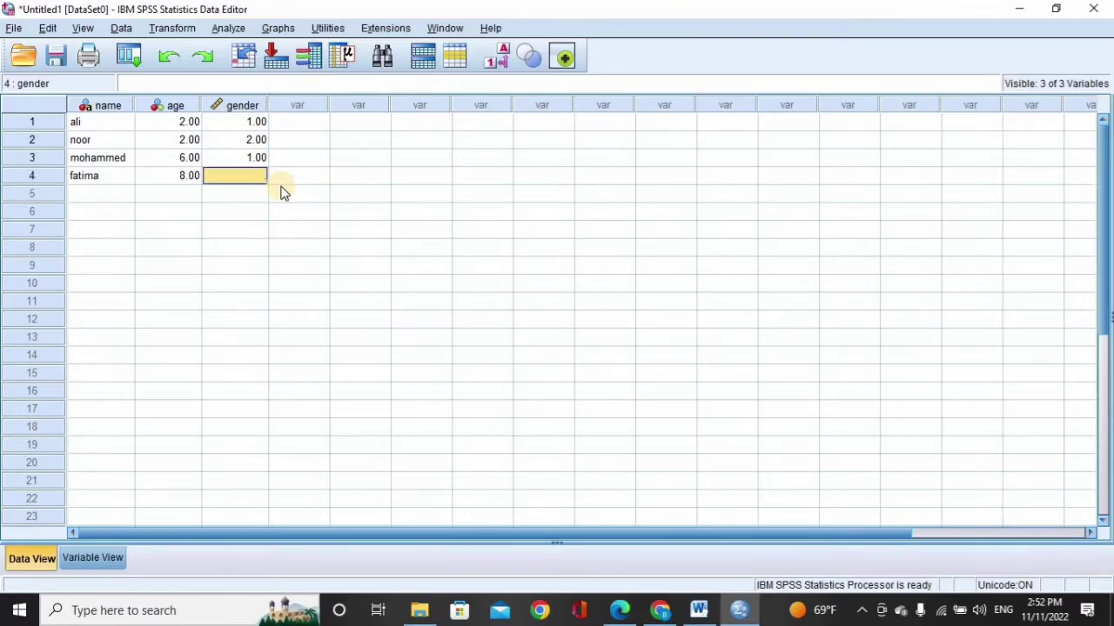
text(2)
key(Return)
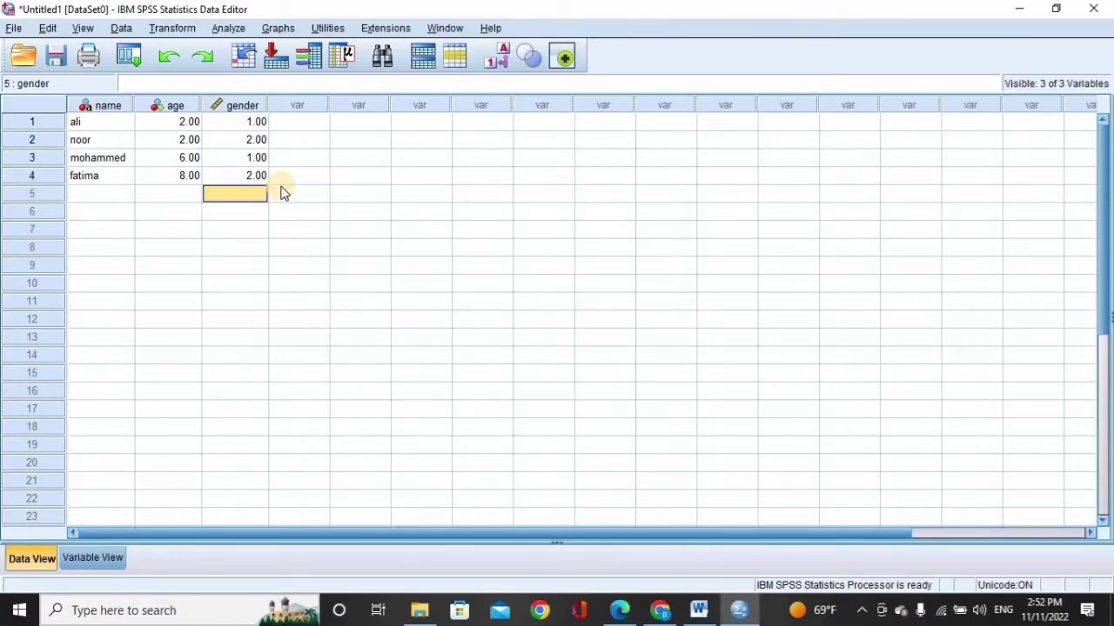
Open the Frequencies analysis and replace age with gender as the variable to analyze.
click(231, 28)
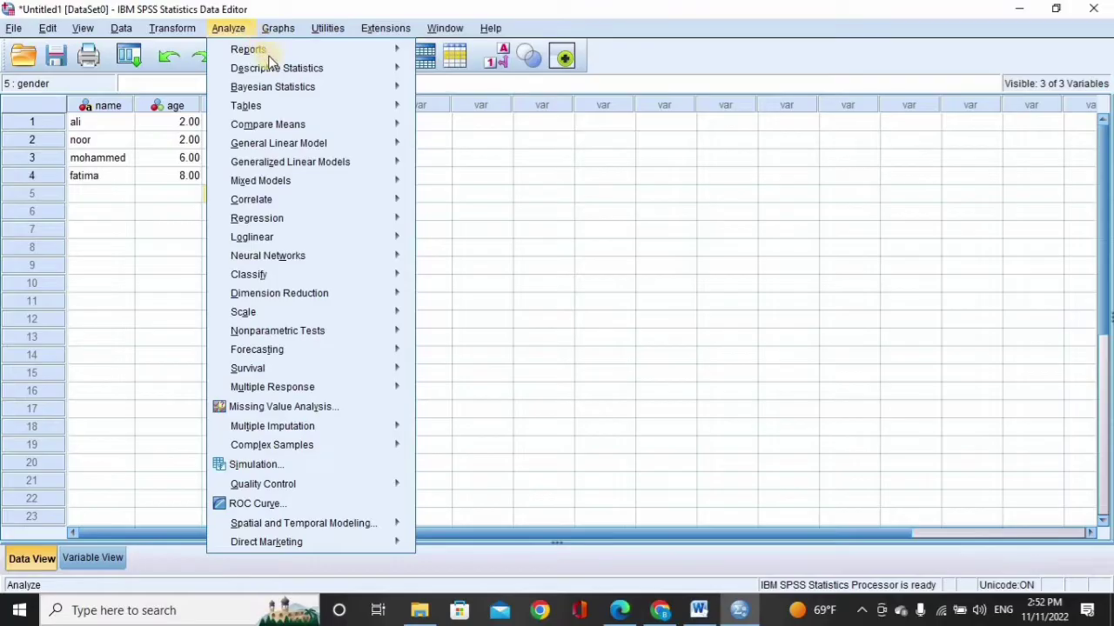
mouse_move(233, 68)
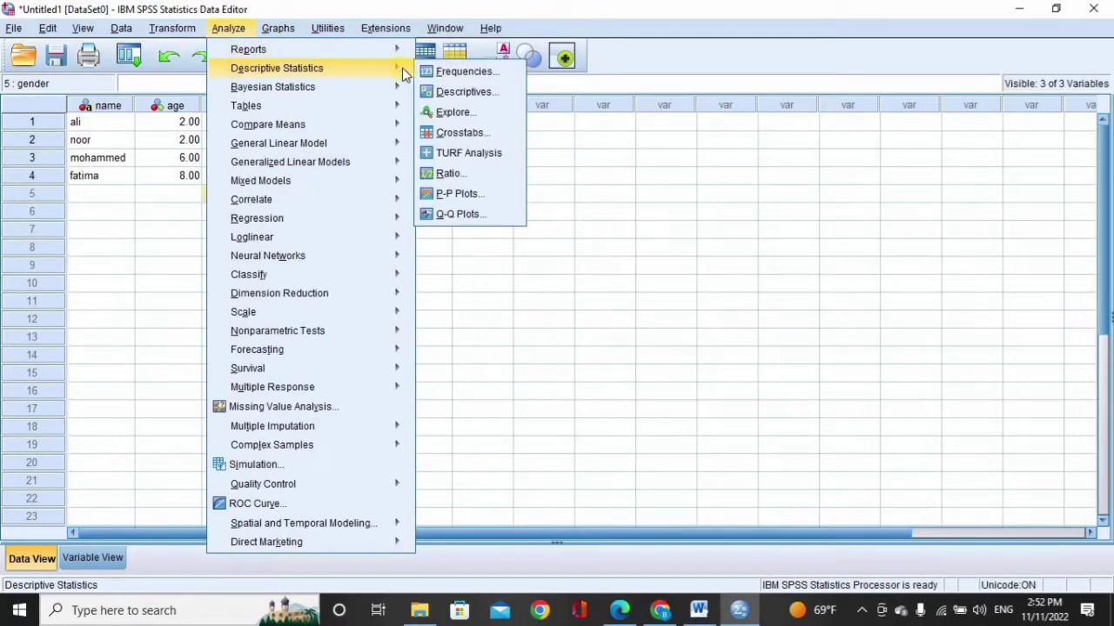
click(443, 69)
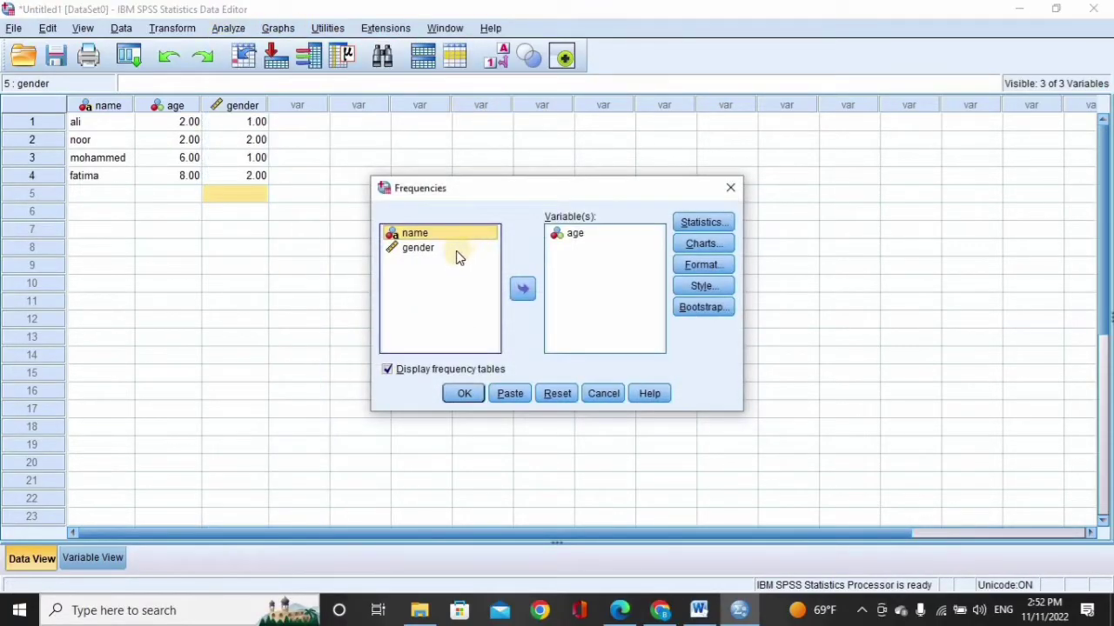
click(567, 234)
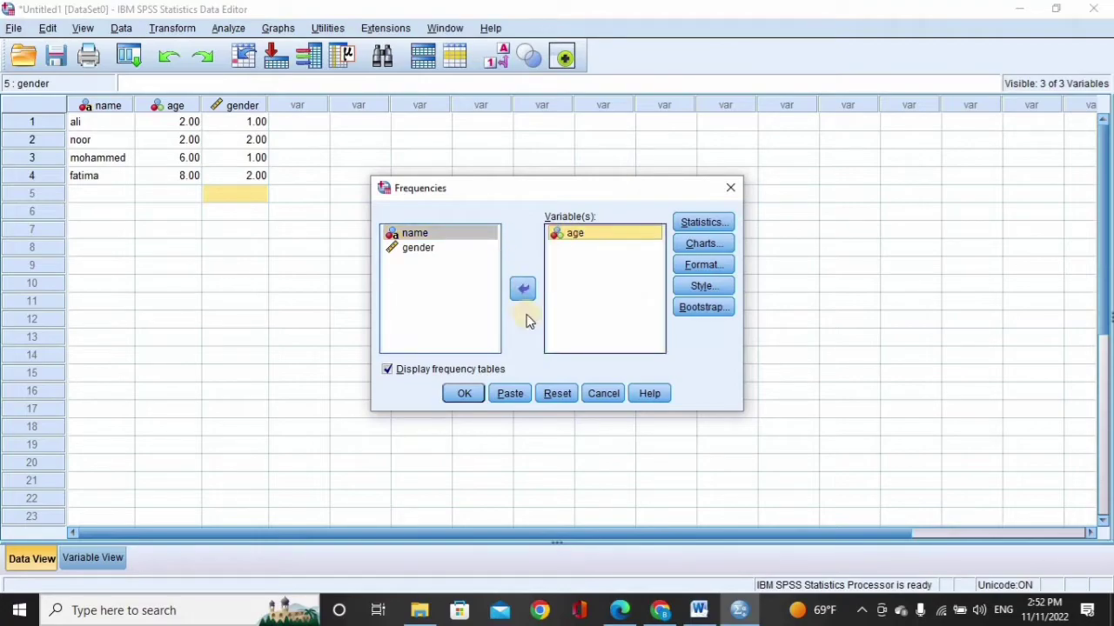
click(522, 289)
click(433, 263)
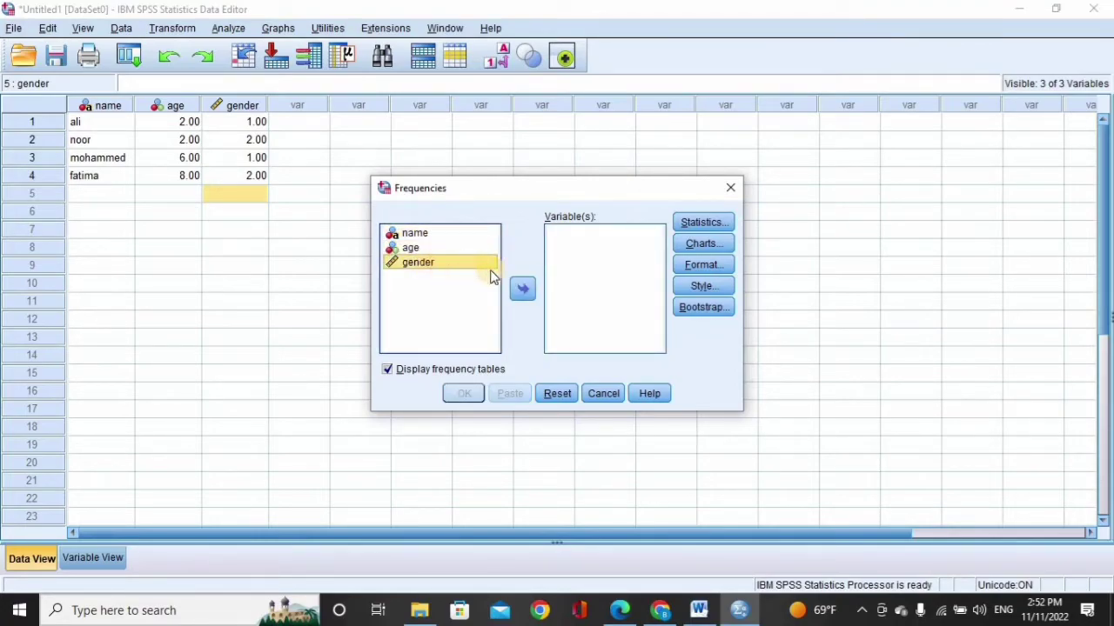
click(522, 287)
Remove the sum from the statistics requested for gender.
click(703, 222)
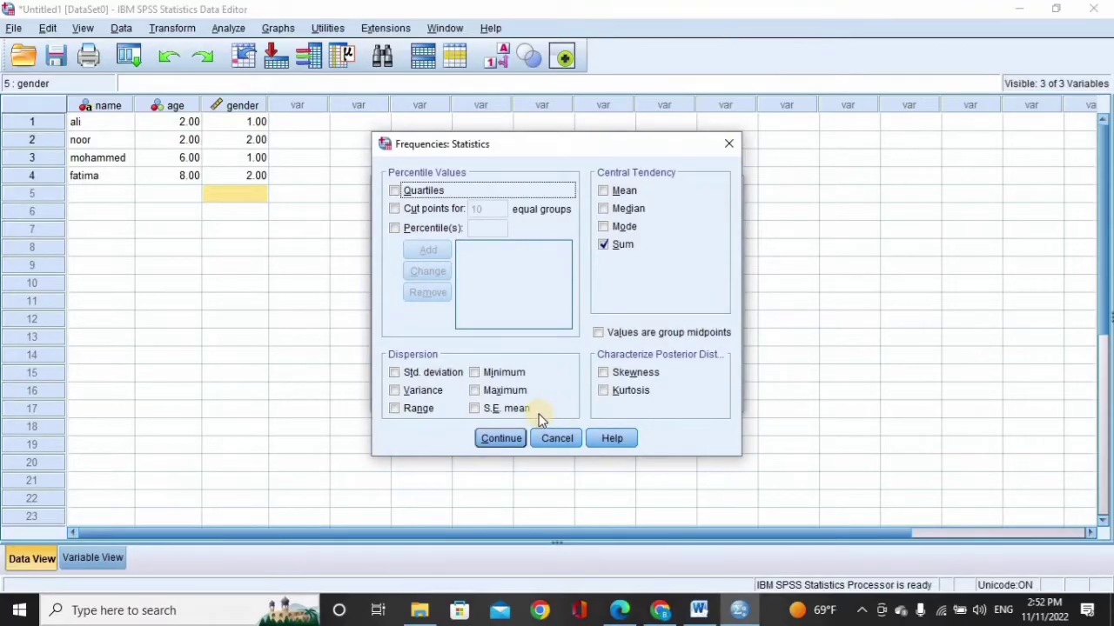
click(609, 246)
click(500, 441)
Run the gender frequencies, review the male and female table, and close the output without saving.
click(467, 398)
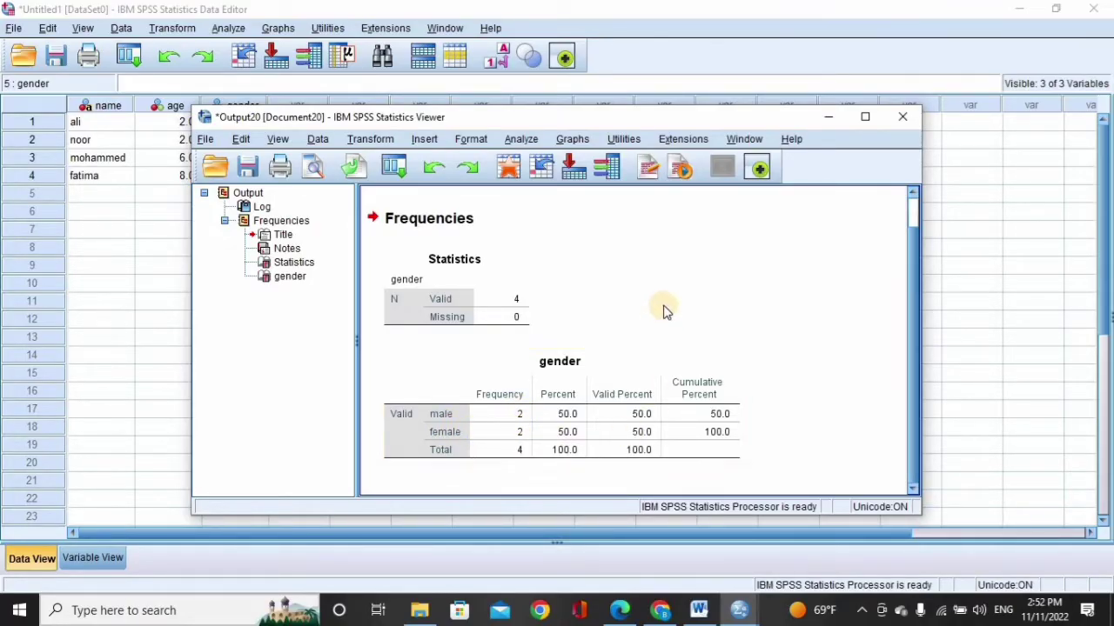
click(903, 117)
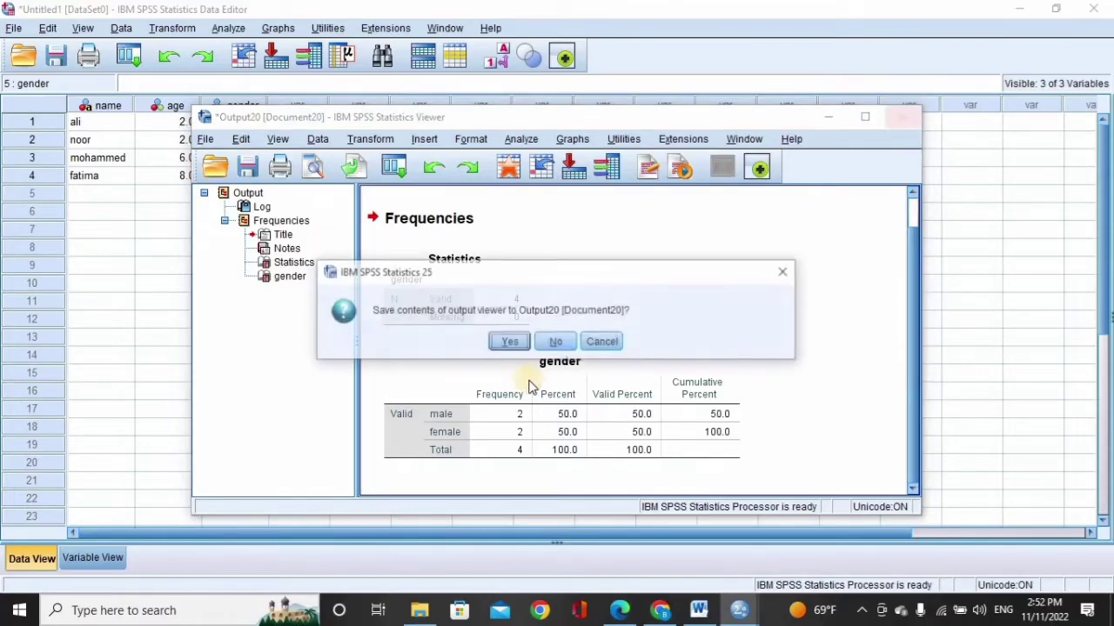
click(553, 342)
Reopen the Frequencies analysis for gender, look over the available statistics options, and dismiss them without selecting any.
click(228, 27)
mouse_move(278, 28)
mouse_move(227, 28)
mouse_move(277, 69)
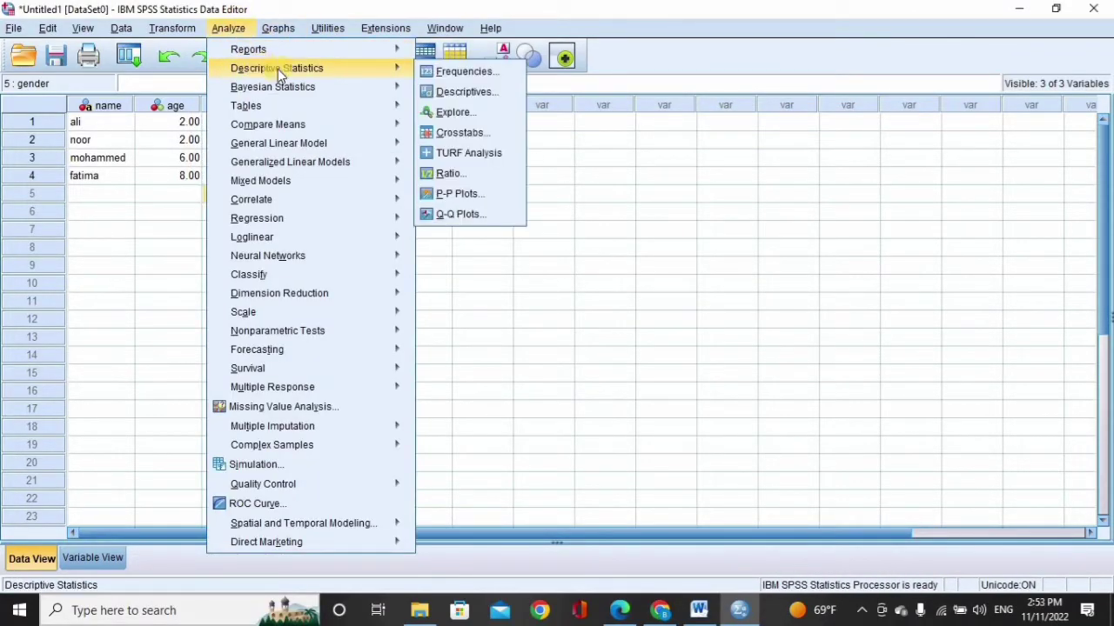
click(444, 71)
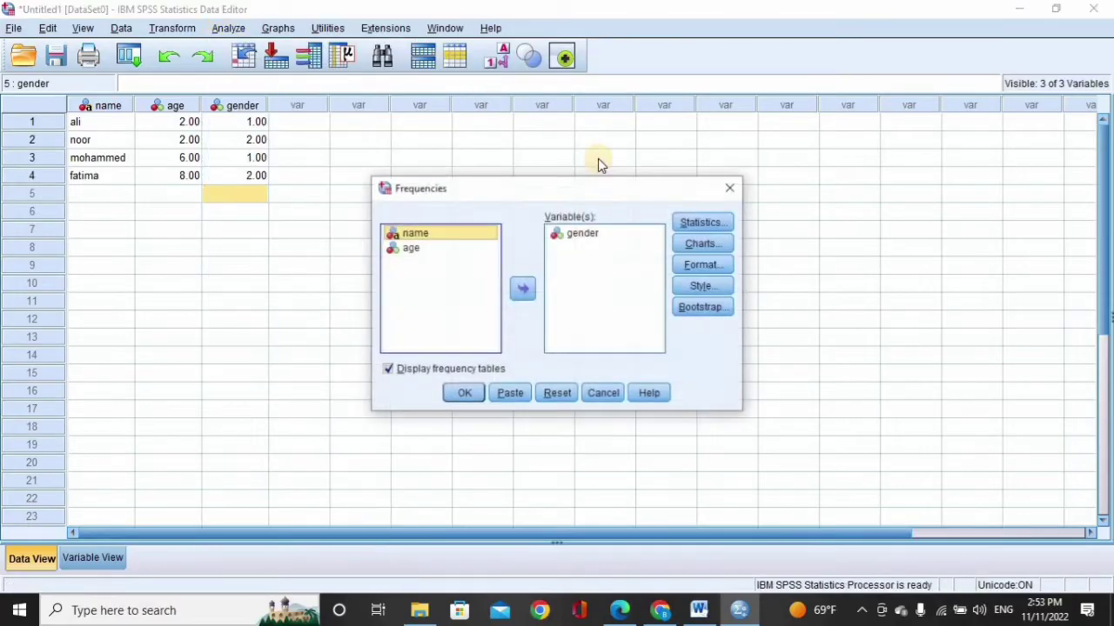
click(693, 228)
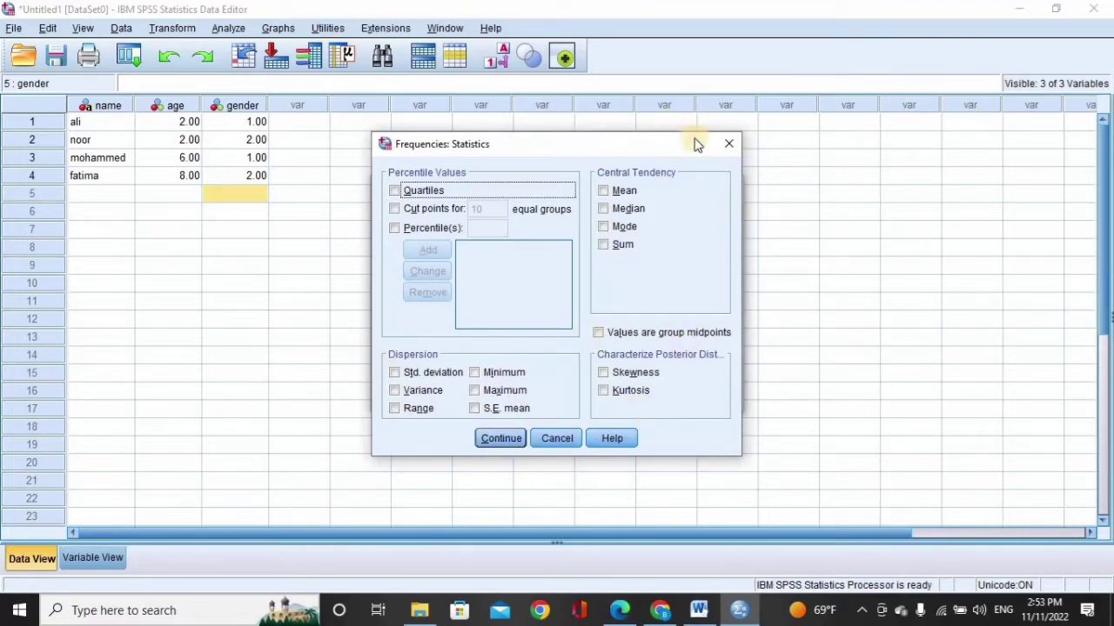
click(729, 146)
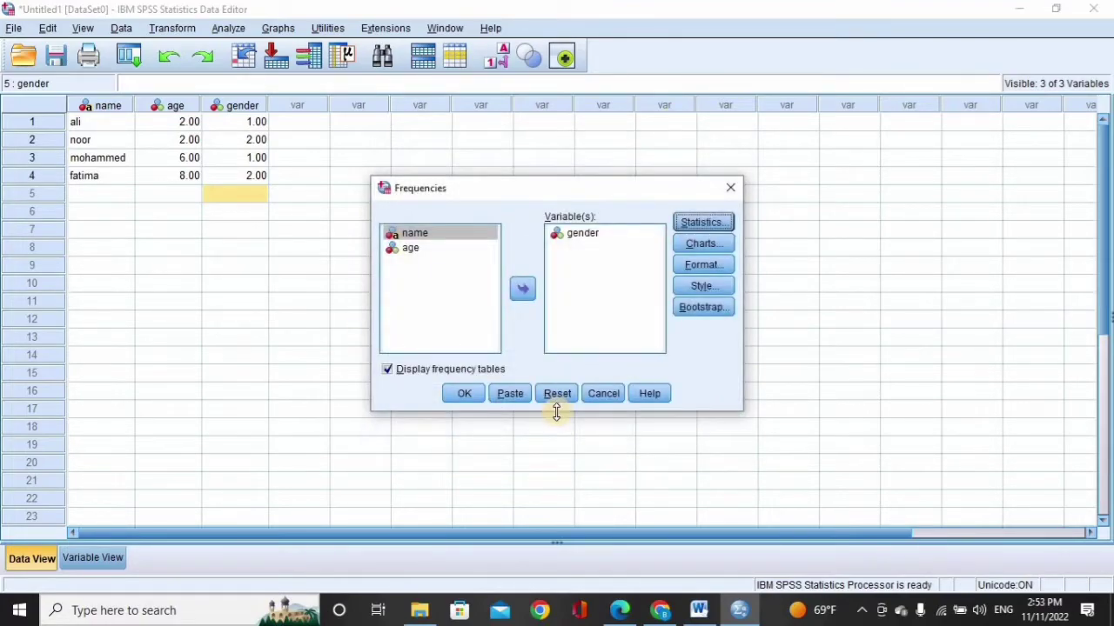
Run the frequencies for gender without extra statistics, look over the output, and close it without saving.
click(468, 394)
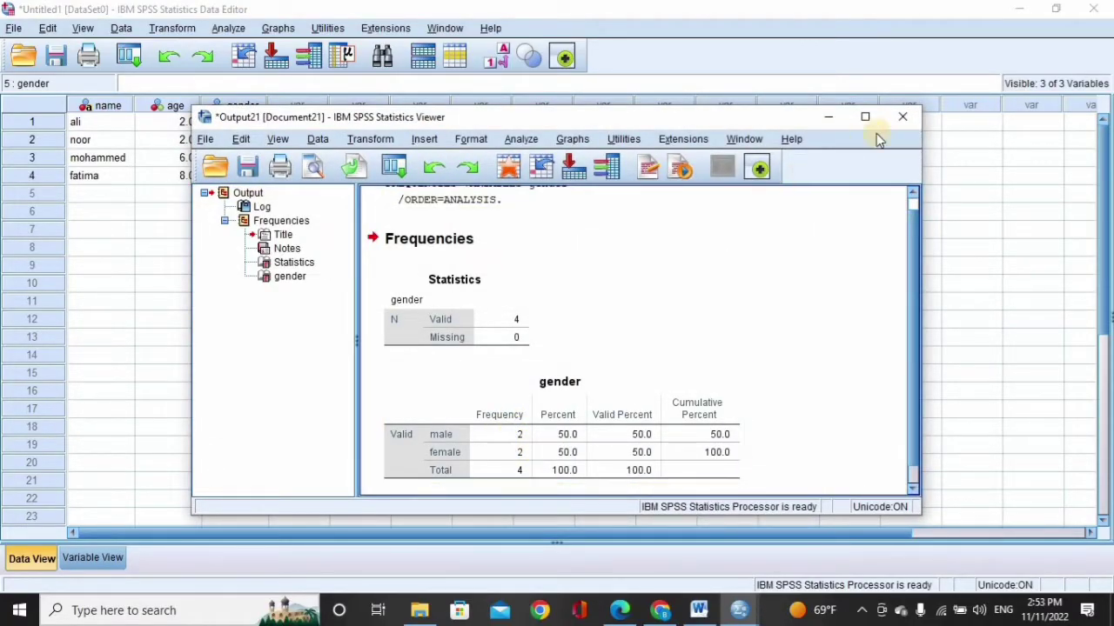
click(903, 118)
click(554, 342)
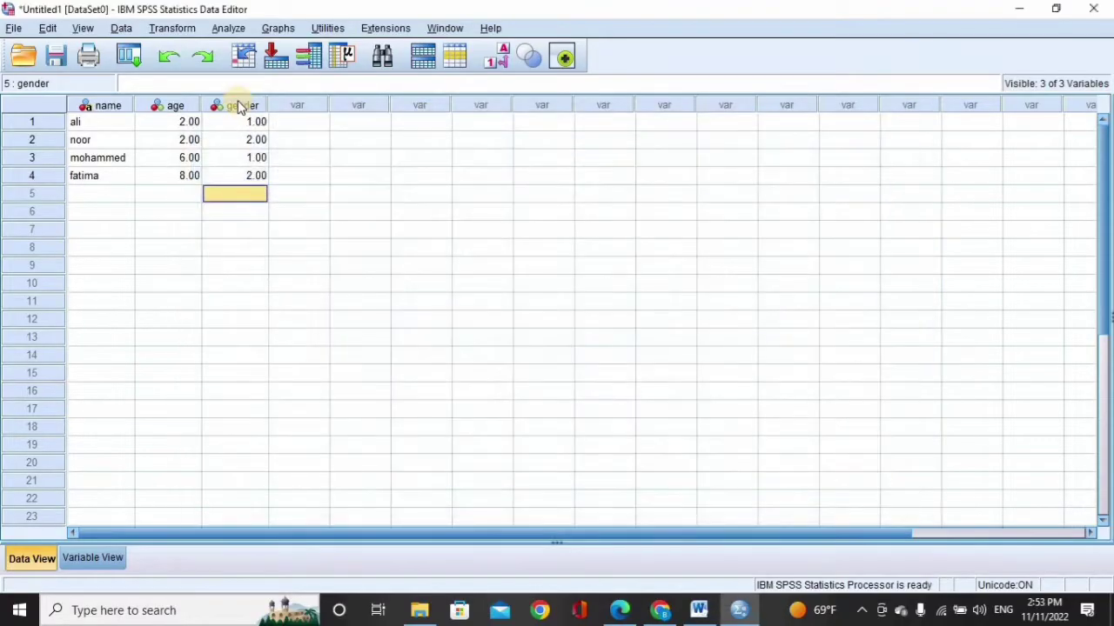
Open the Means analysis and clear age from its dependent list and both name and gender from layer 1.
click(227, 29)
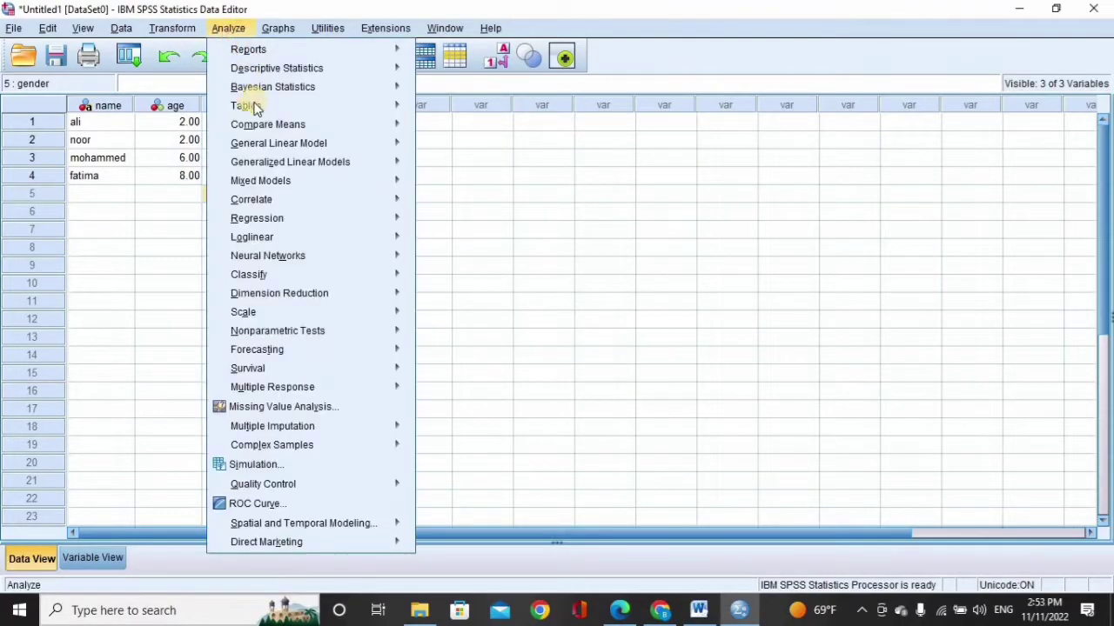
mouse_move(271, 129)
click(454, 127)
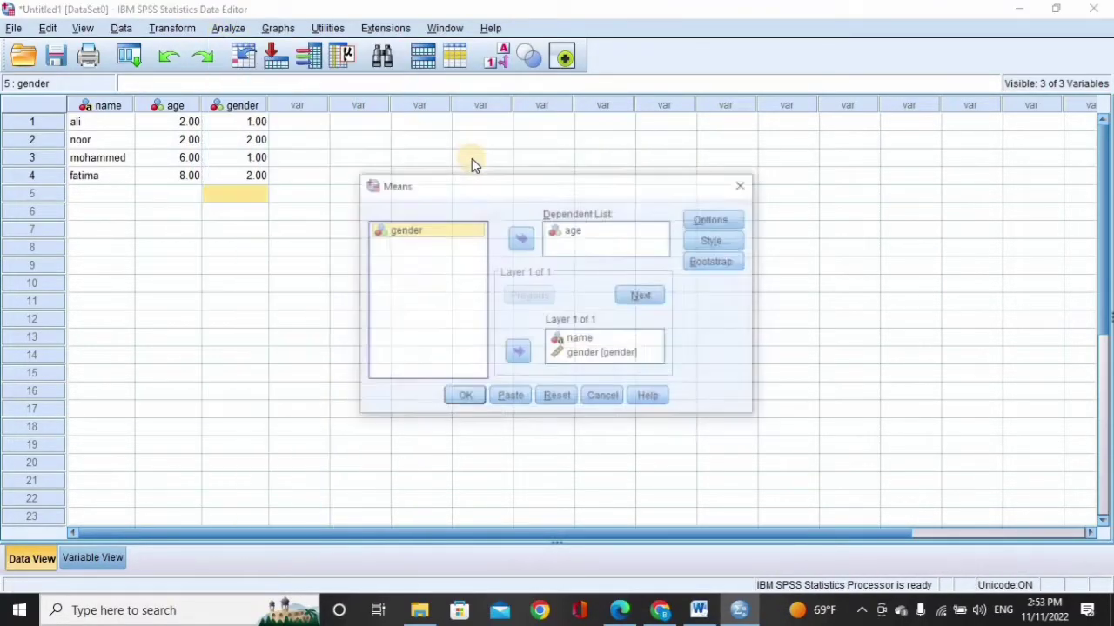
click(573, 354)
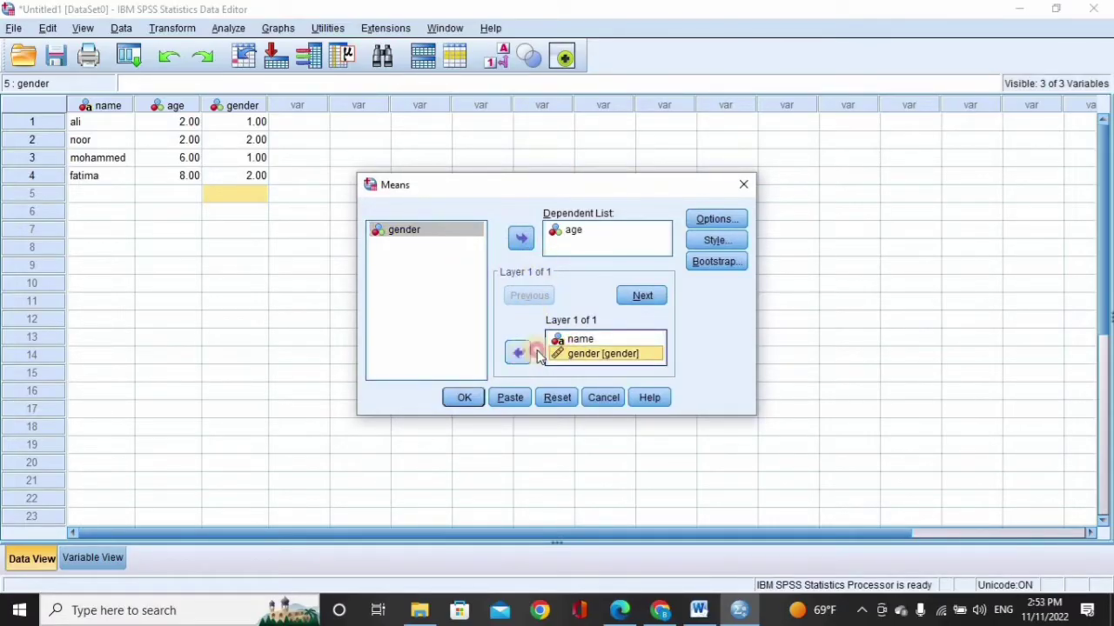
click(518, 353)
click(581, 342)
click(518, 352)
click(572, 230)
click(522, 239)
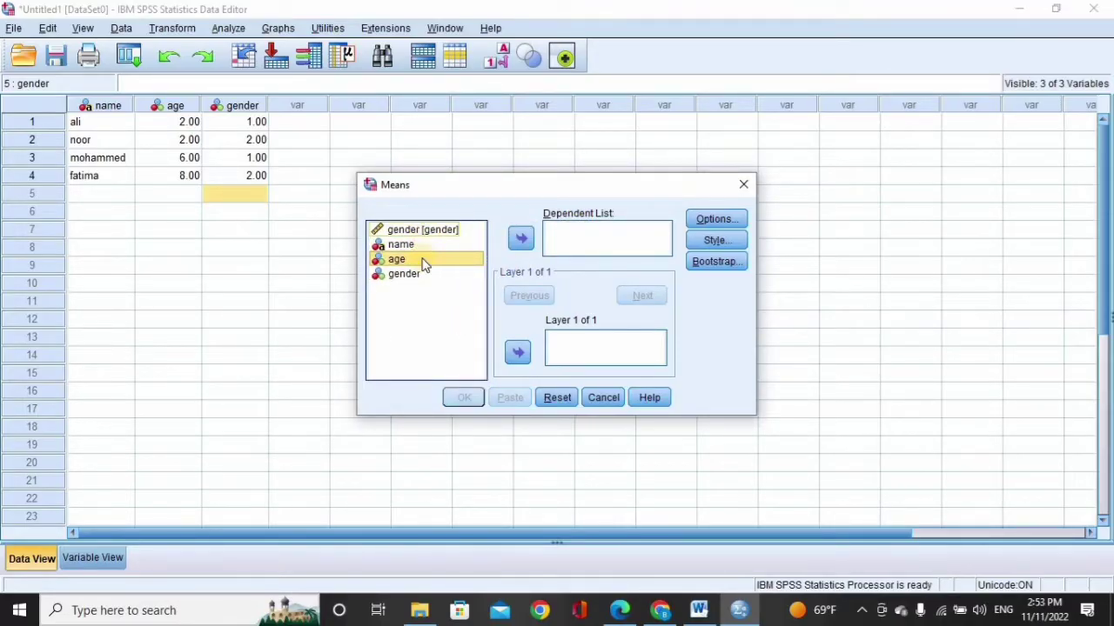
Set age as the dependent variable and put name and the dataset's nominal gender variable in layer 1.
click(421, 320)
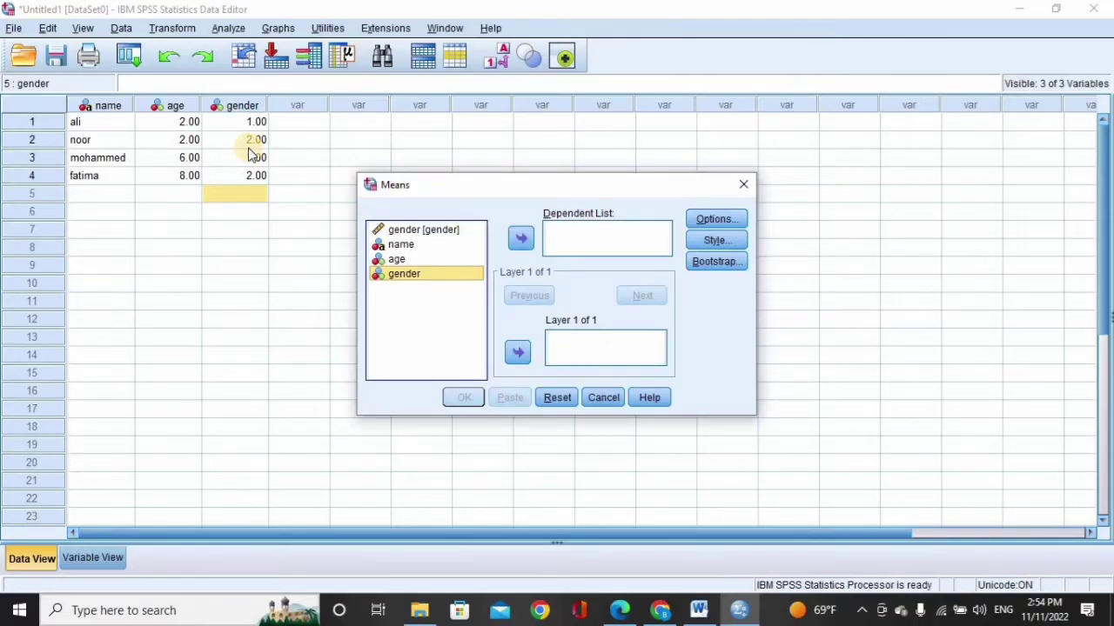
click(417, 261)
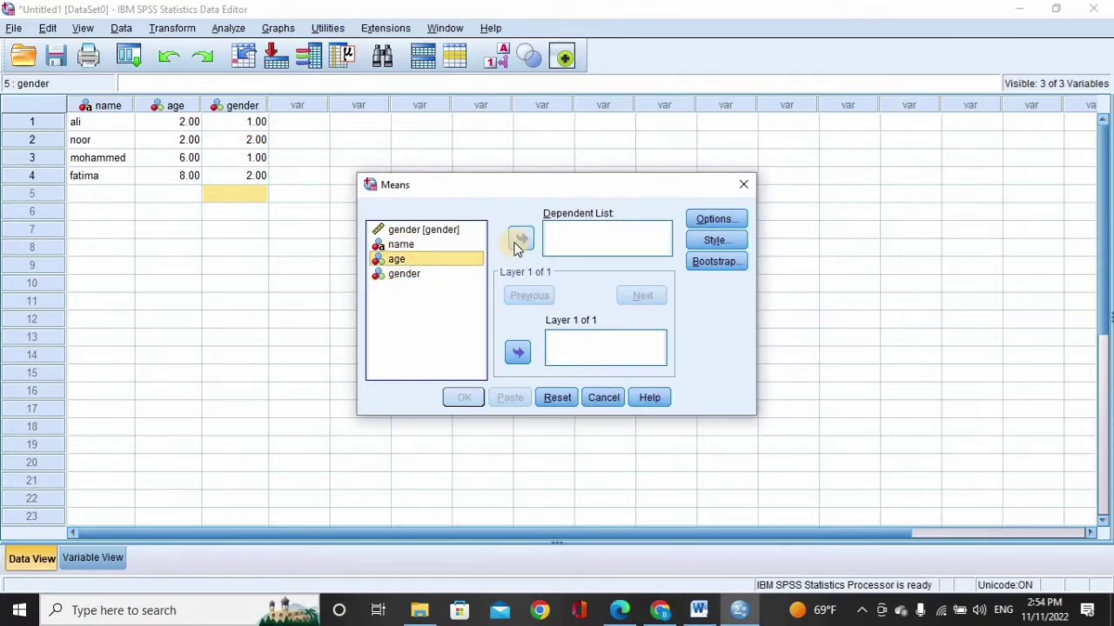
click(518, 240)
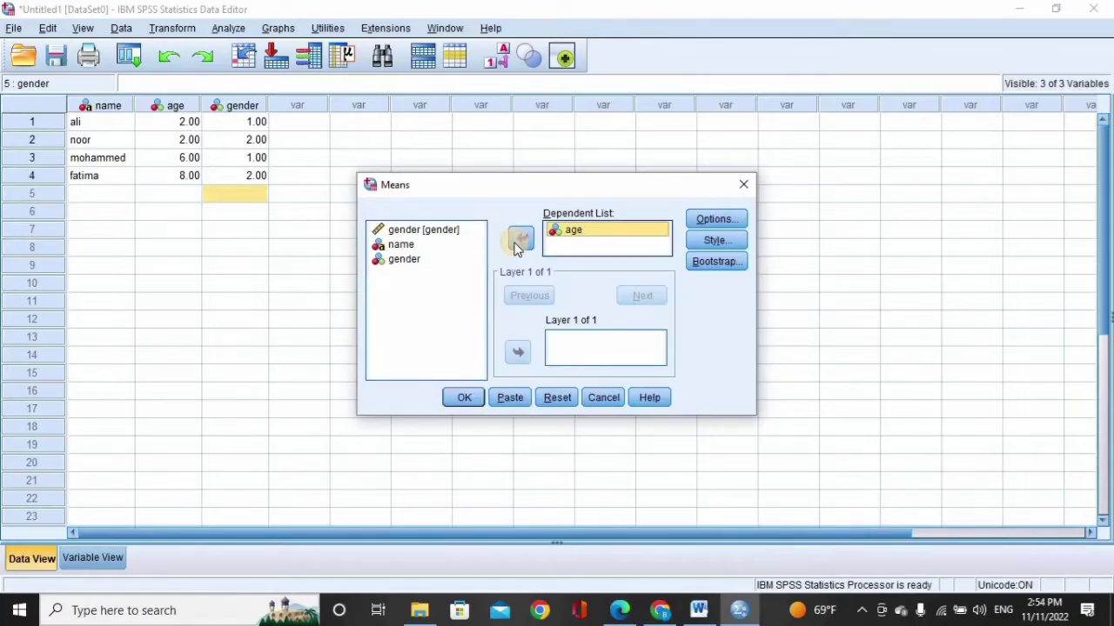
click(407, 245)
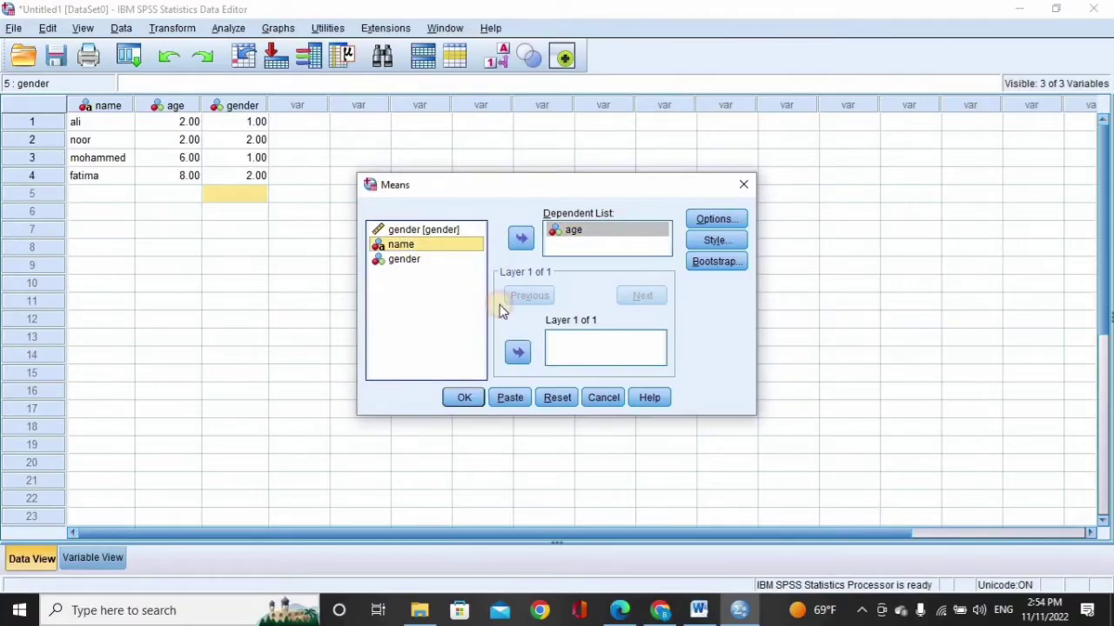
double_click(424, 244)
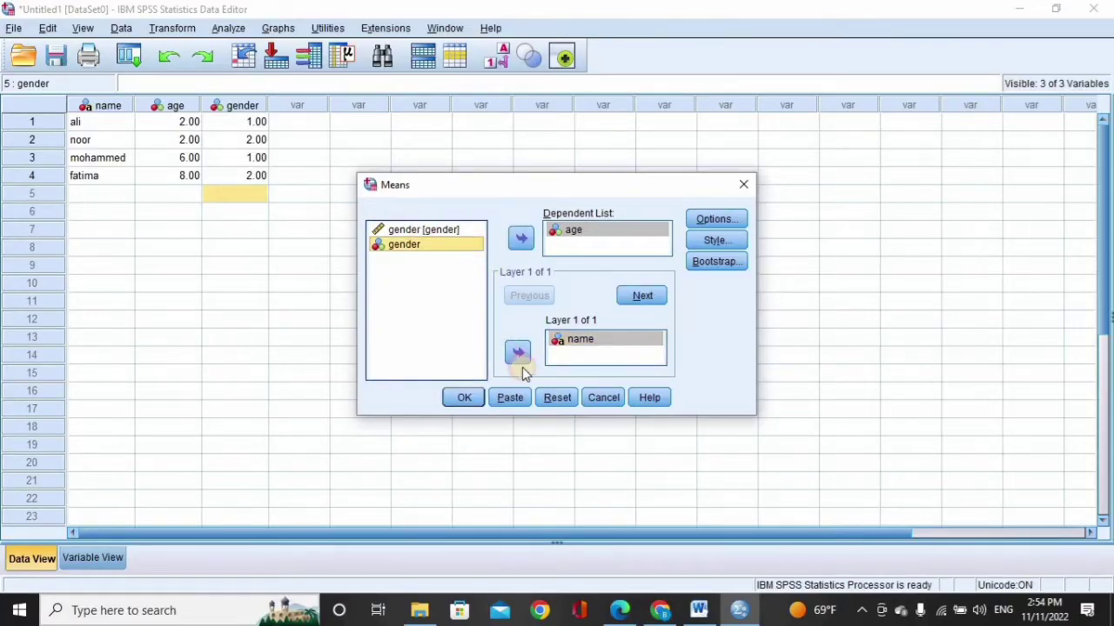
click(517, 355)
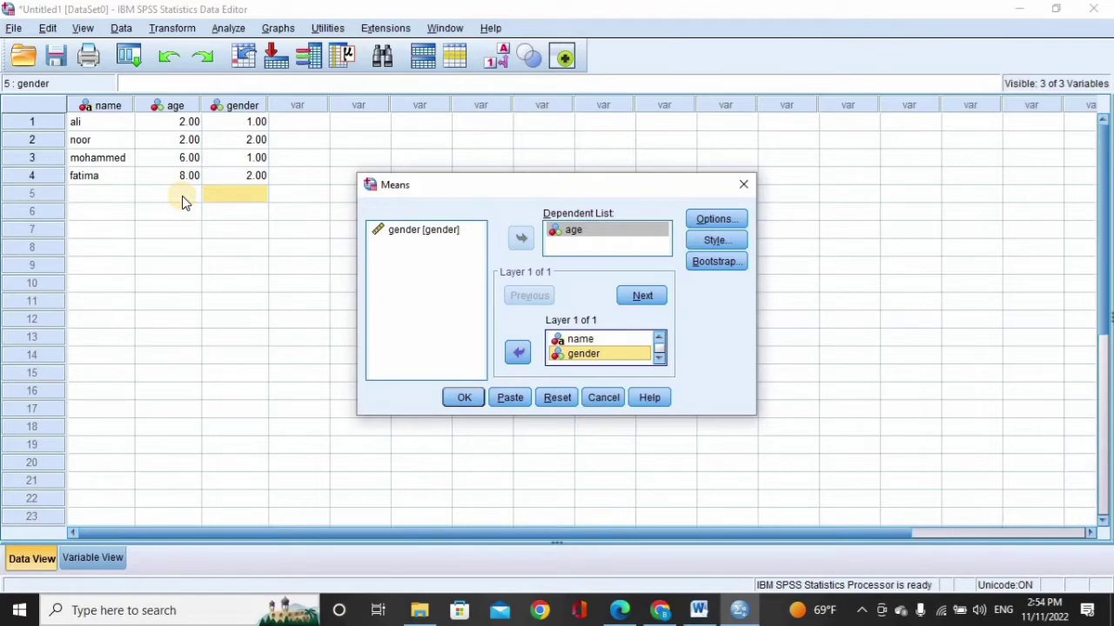
Run the Means analysis, compare the age by name and age by gender tables with the data, and close the output without saving.
click(462, 398)
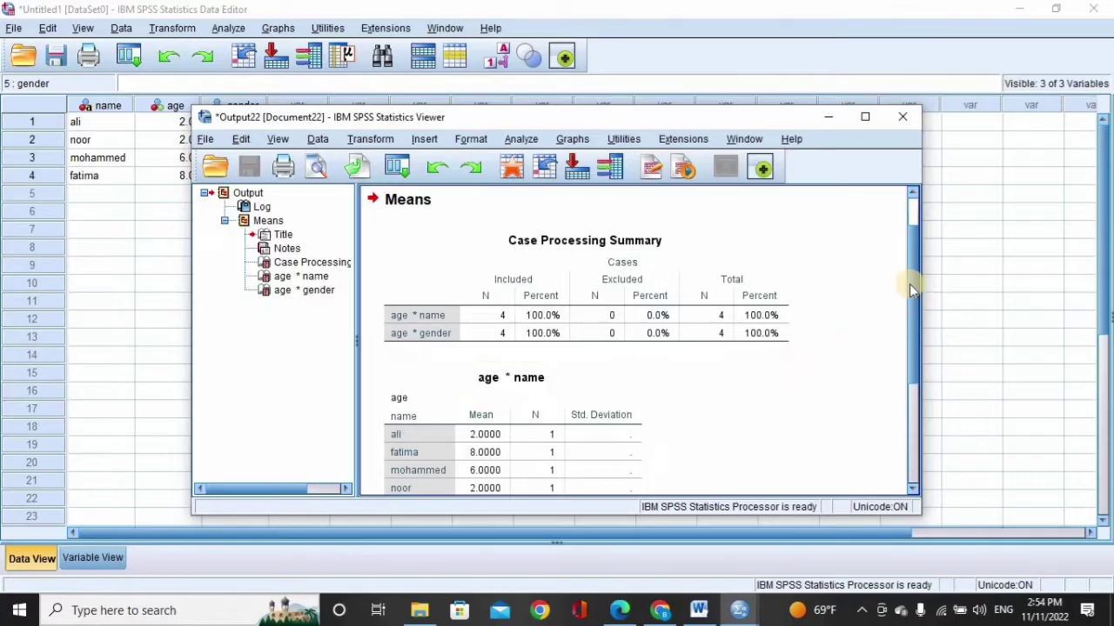
drag(910, 283, 913, 364)
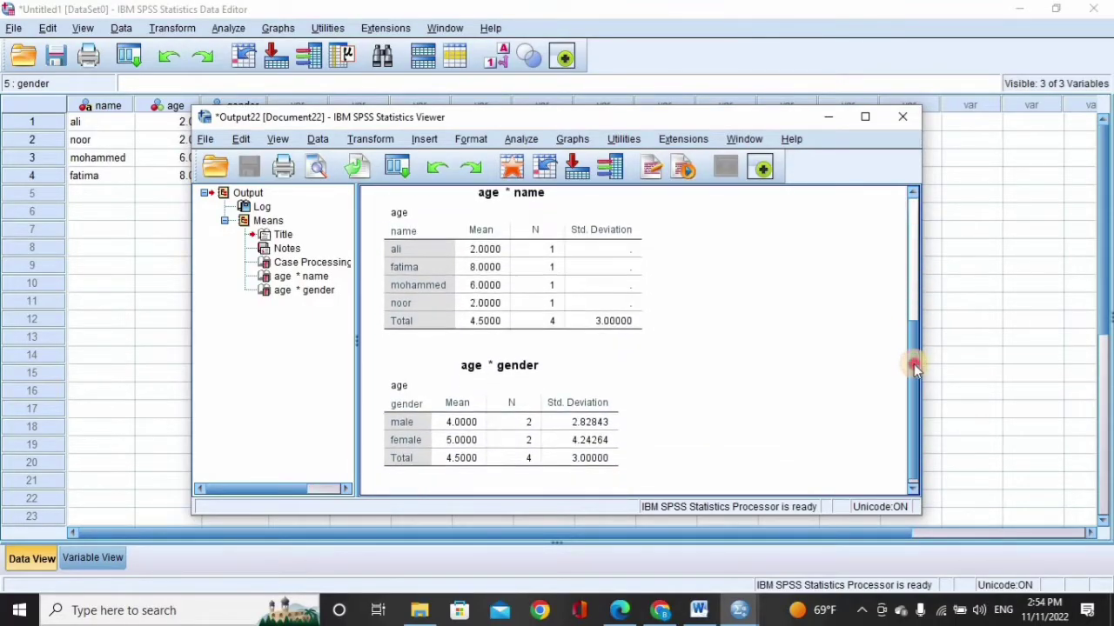
click(423, 259)
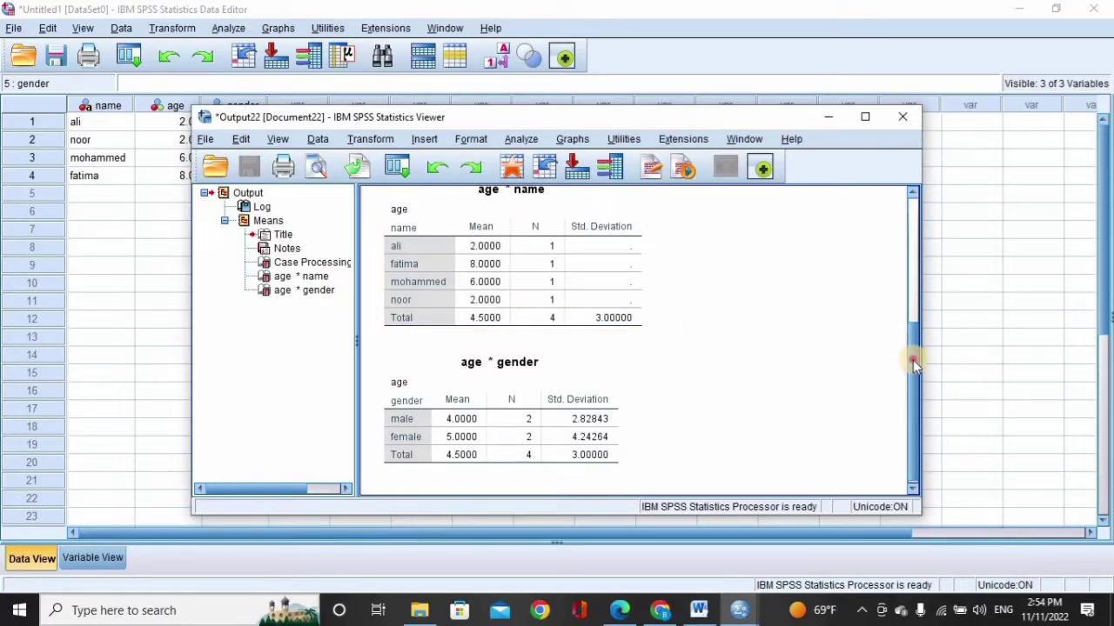
scroll(912, 360, down, 1)
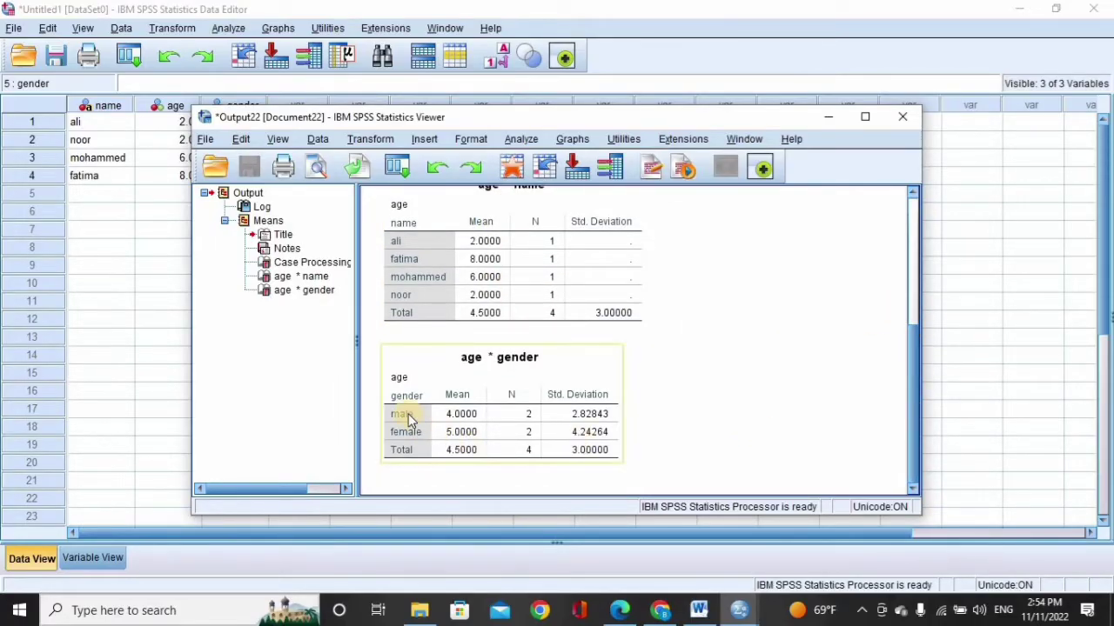
drag(489, 119, 662, 124)
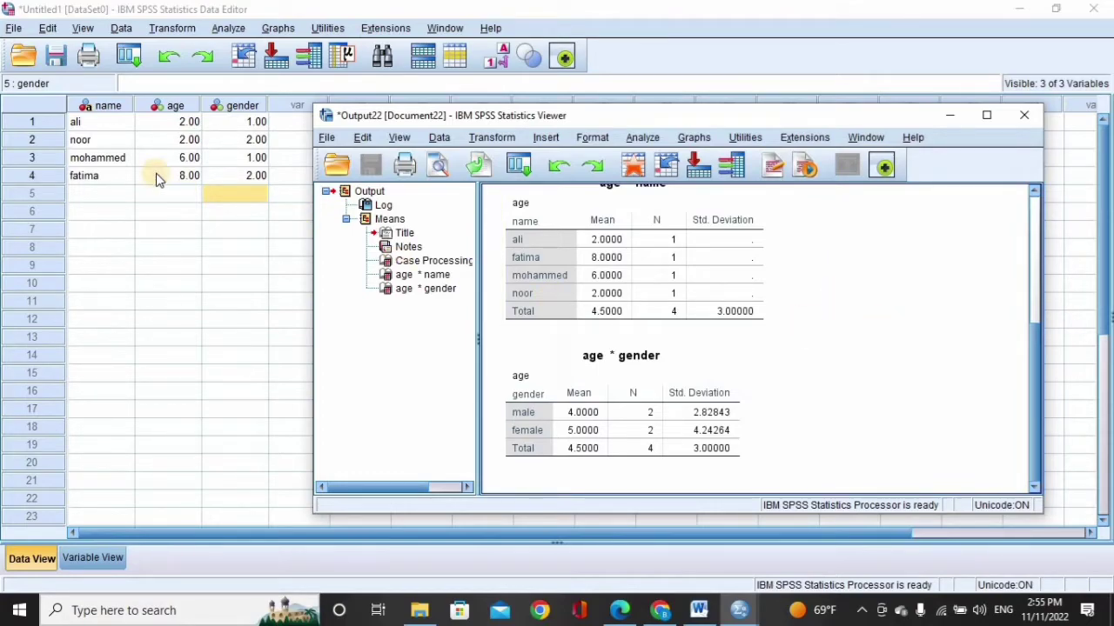
click(1024, 115)
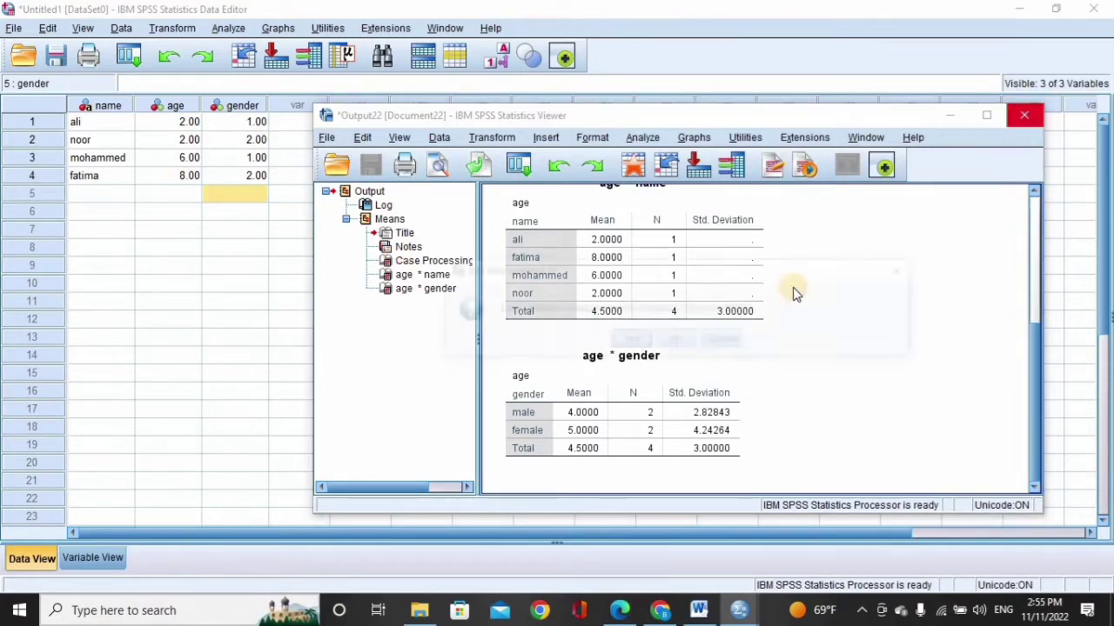
click(670, 341)
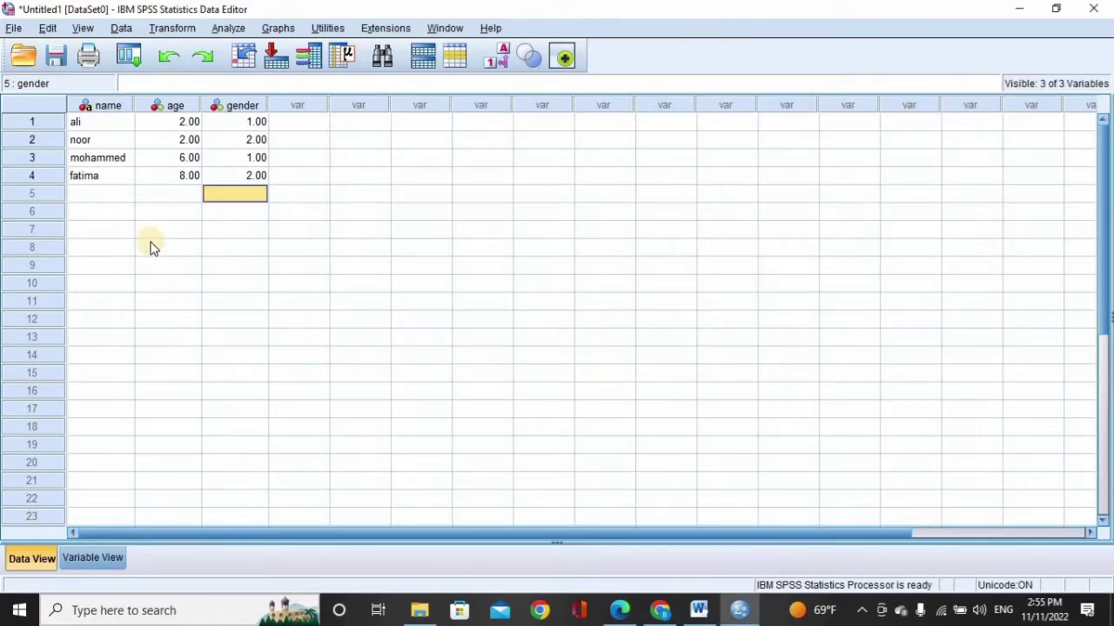
Add four more people's first names to the name column in rows 5 to 8.
click(102, 196)
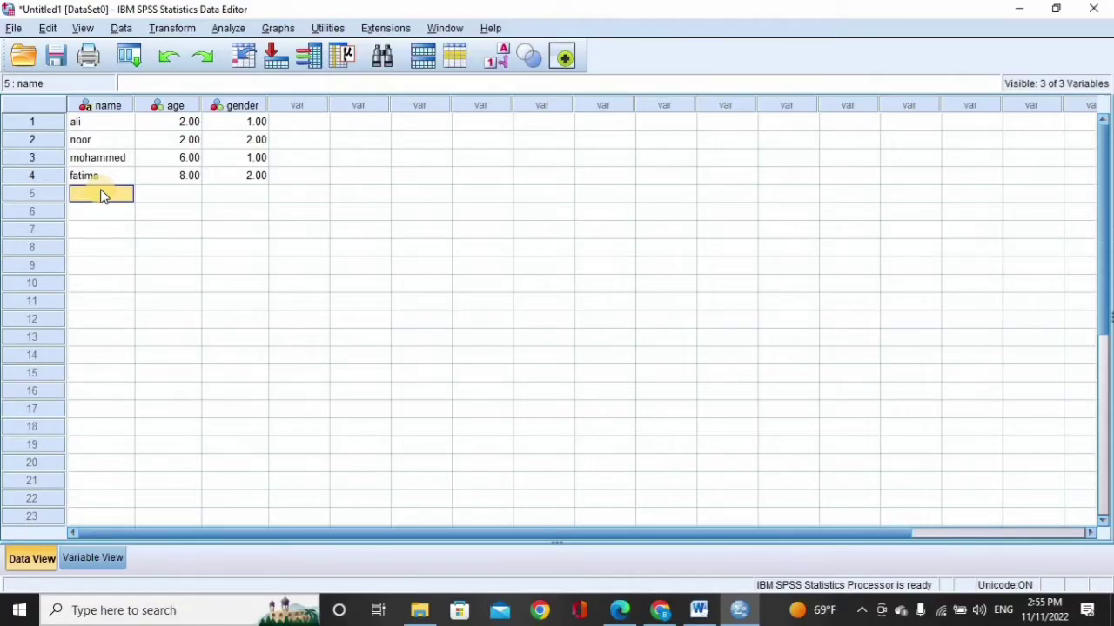
text(ahmed)
key(Return)
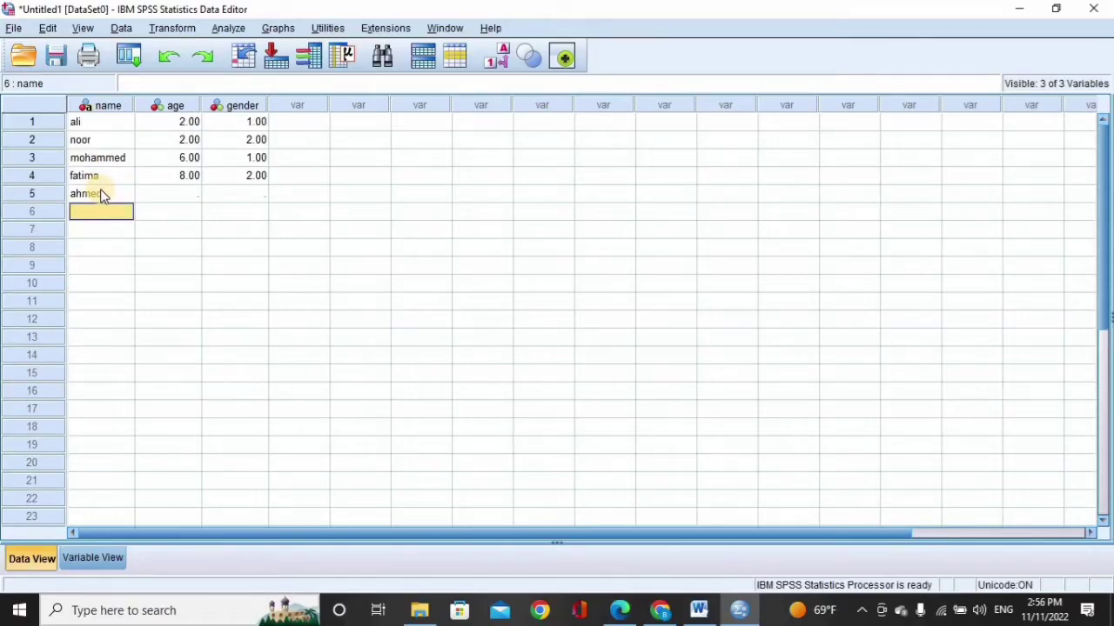
text(hussin)
key(Return)
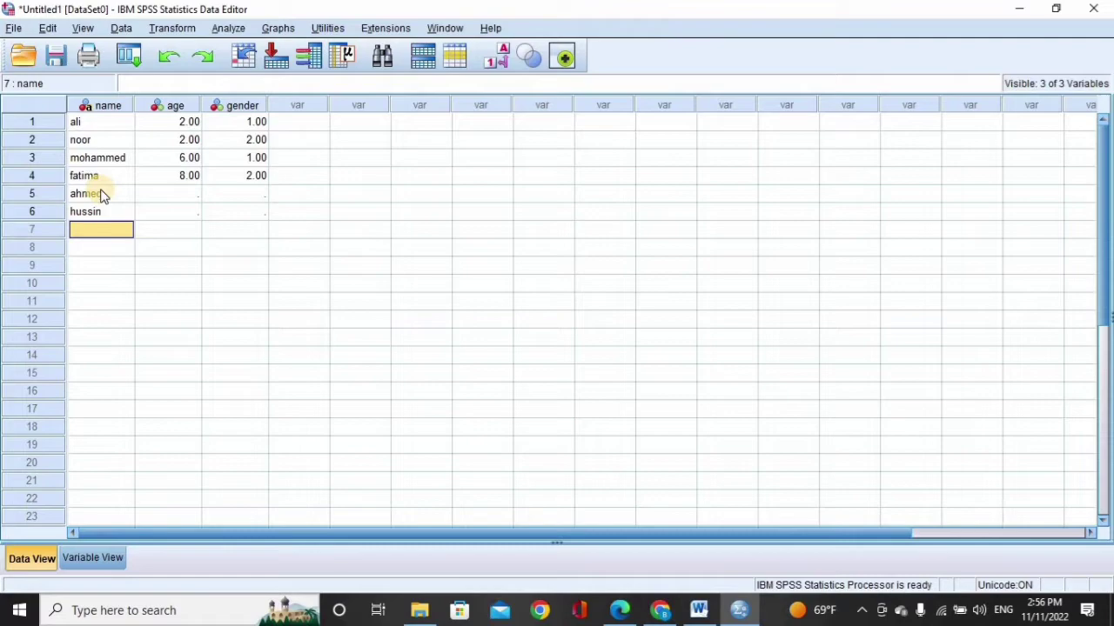
text(banen)
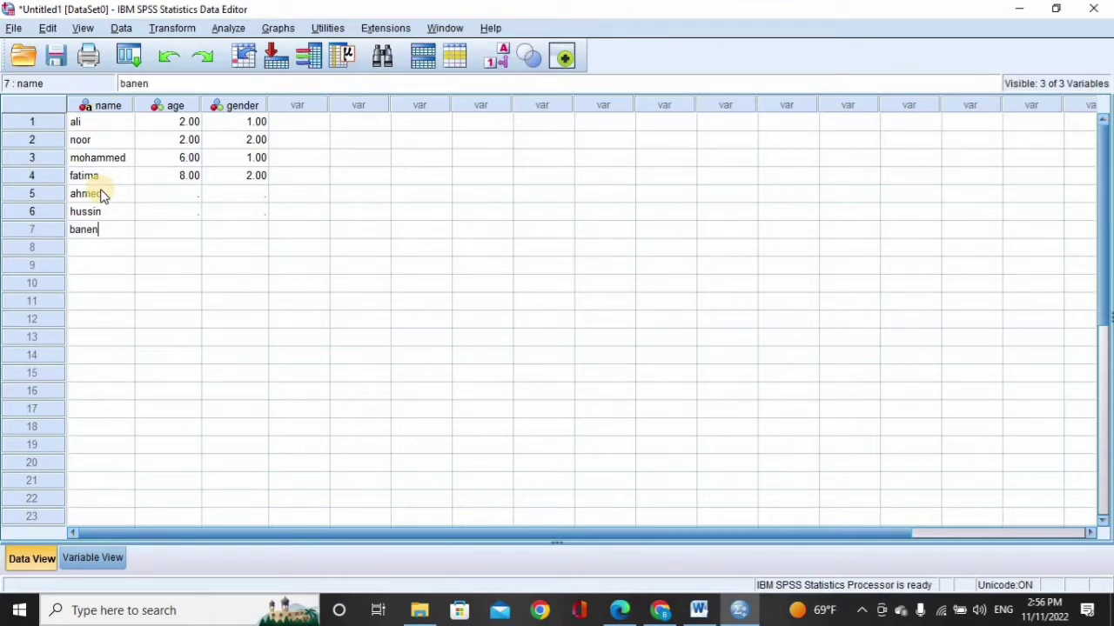
key(Return)
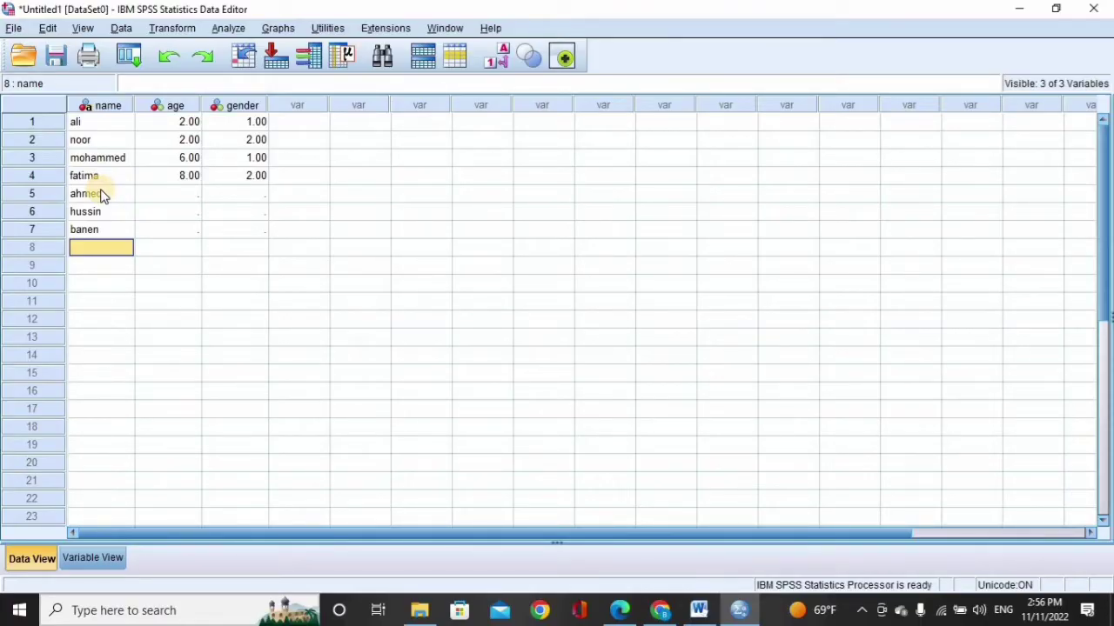
text(aya)
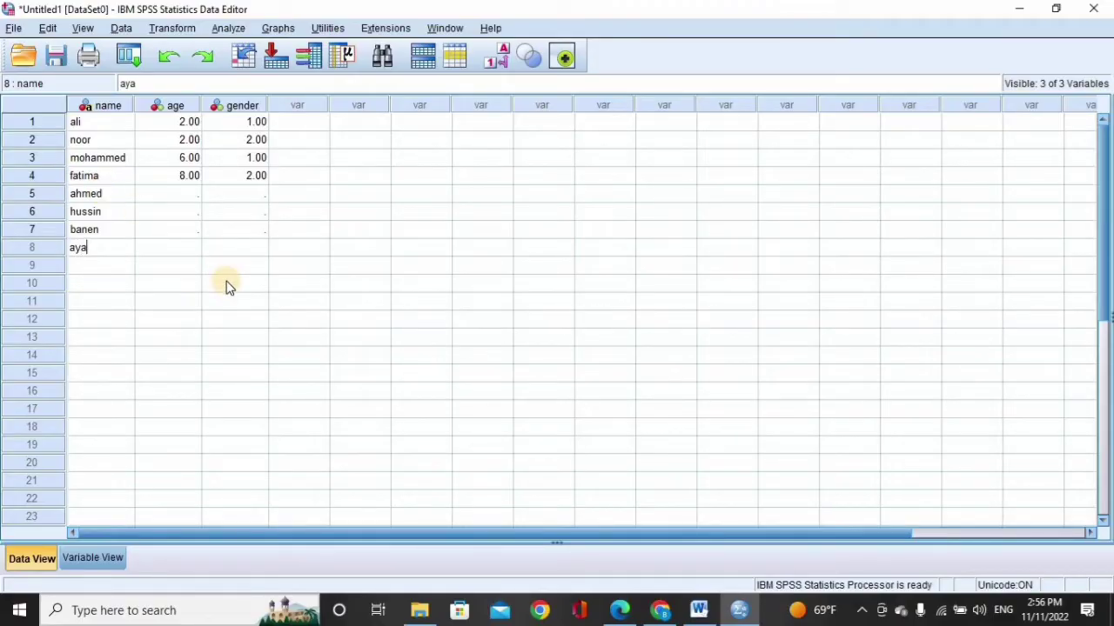
Enter the ages 5, 4, 9 and 1 for the people in rows 5 to 8.
click(179, 202)
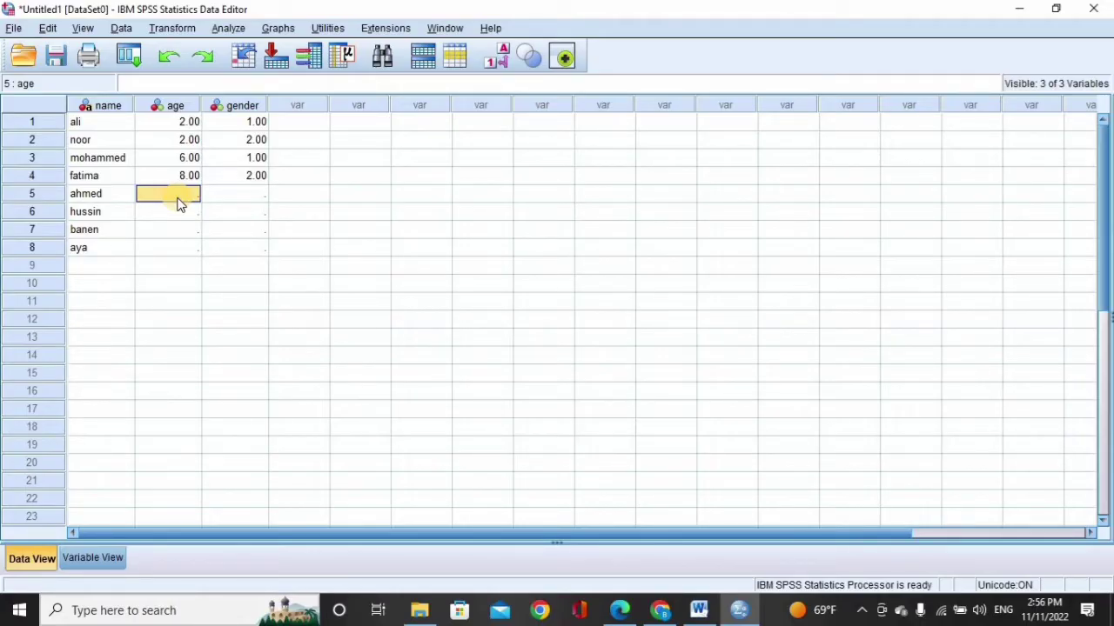
text(5)
key(Return)
text(4)
key(Return)
text(9)
key(Return)
text(1)
key(Return)
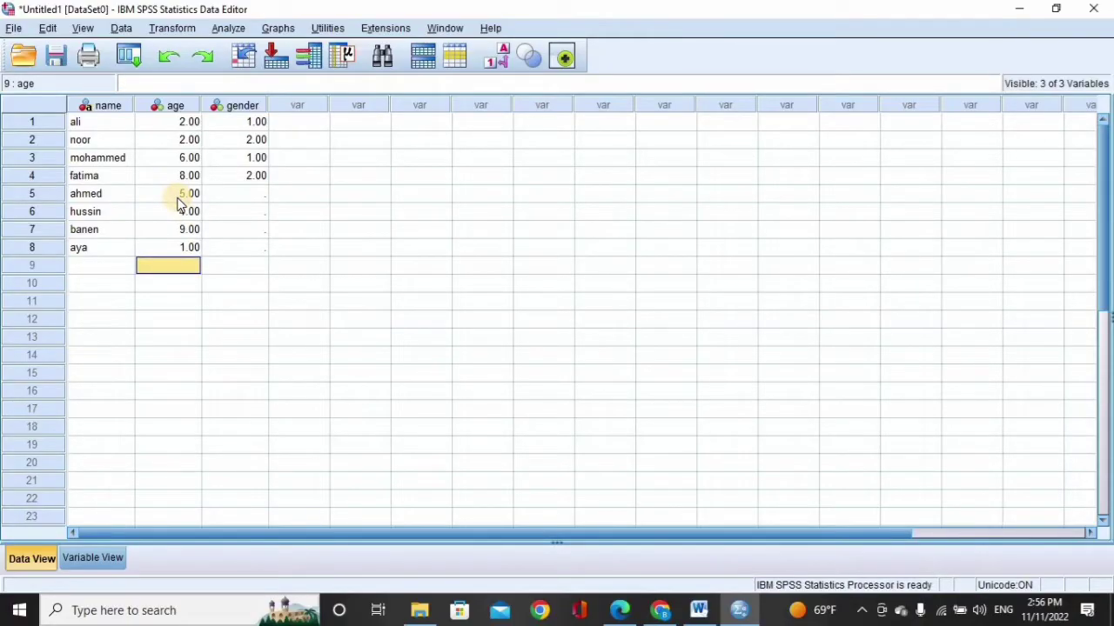
Enter the gender codes 1, 1, 2 and 2 for the people in rows 5 to 8.
click(252, 198)
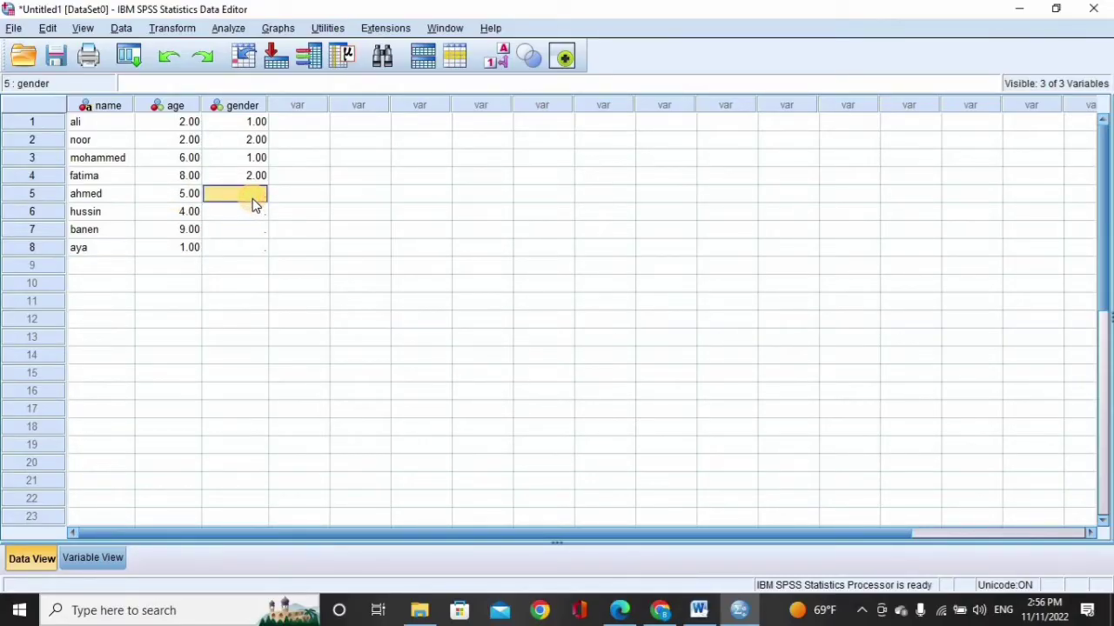
text(1)
key(Return)
text(1)
key(Return)
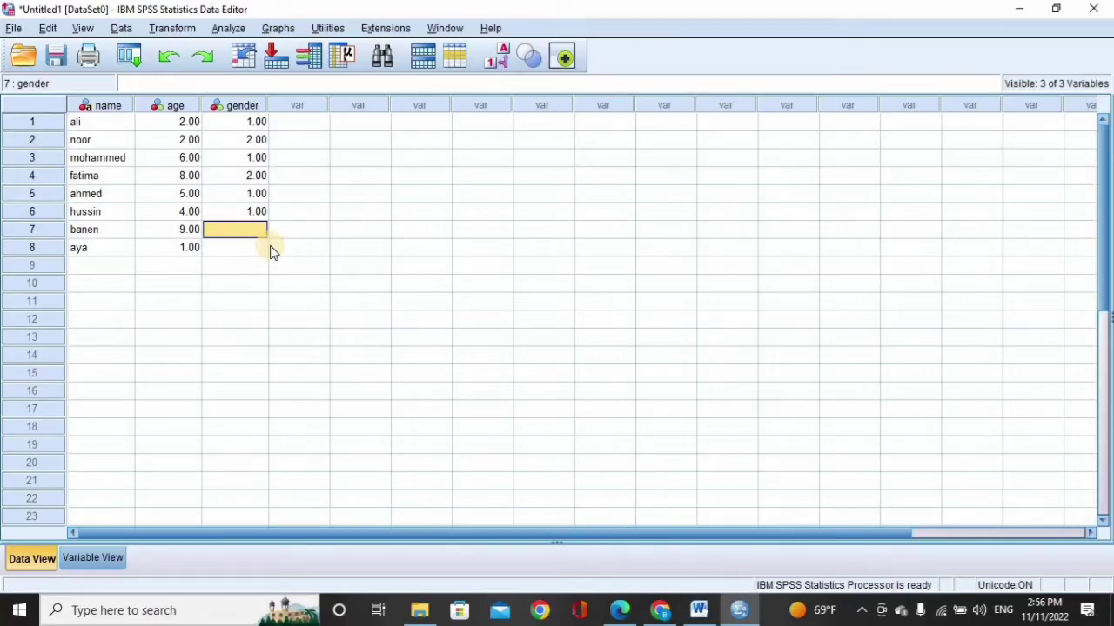
text(2)
key(Return)
text(2)
key(Return)
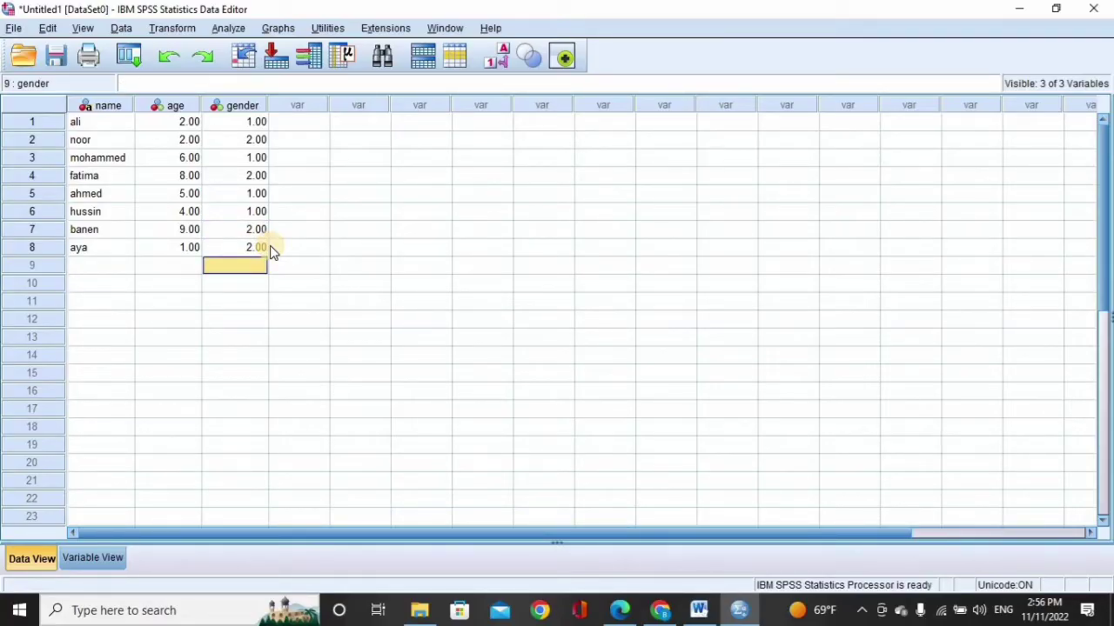
Rerun the Means analysis of age by name and gender on the extended data and examine the age by gender table.
click(231, 28)
mouse_move(290, 124)
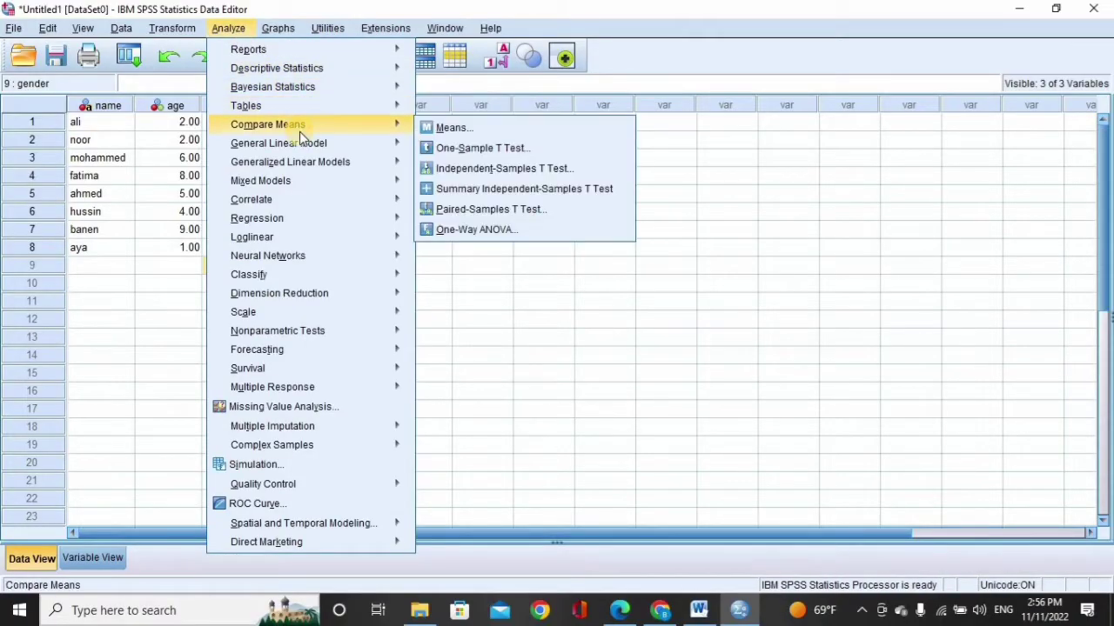
click(443, 127)
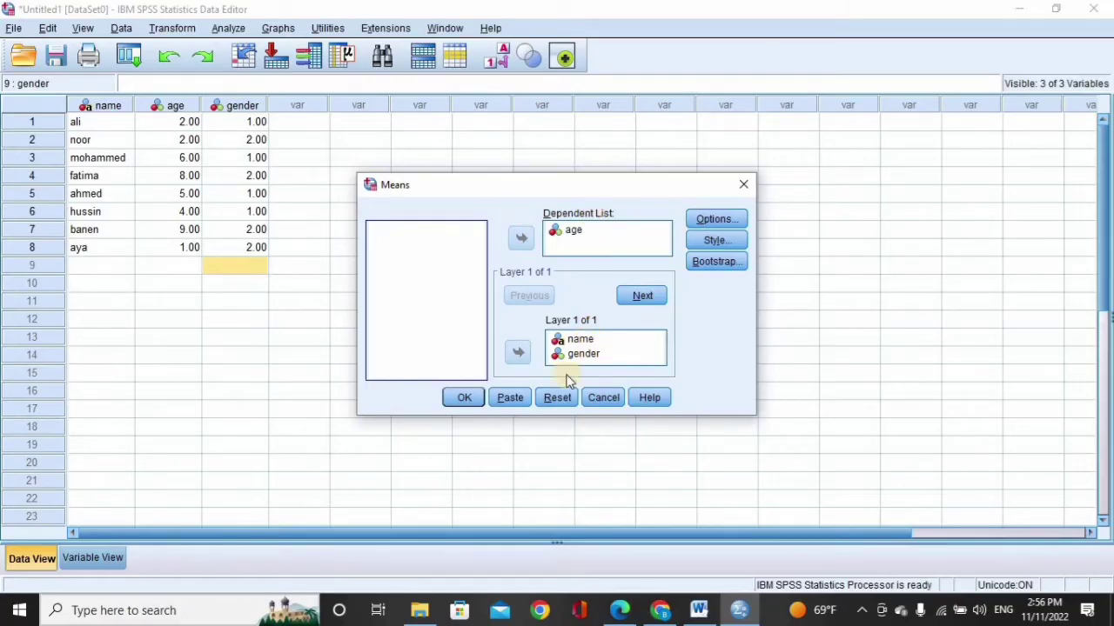
click(462, 397)
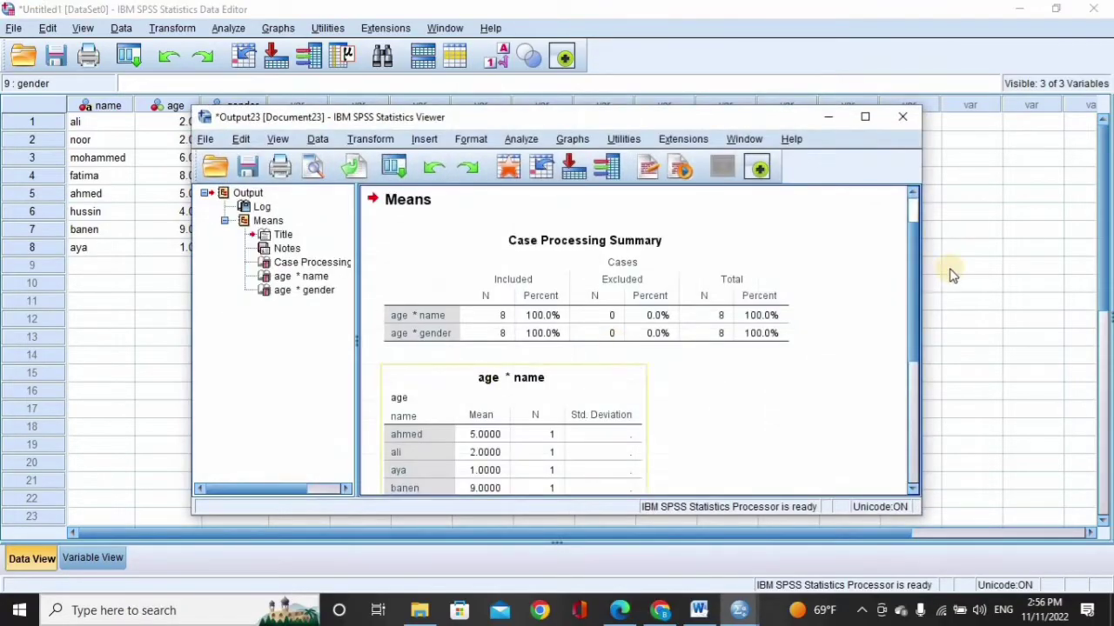
drag(910, 249, 912, 393)
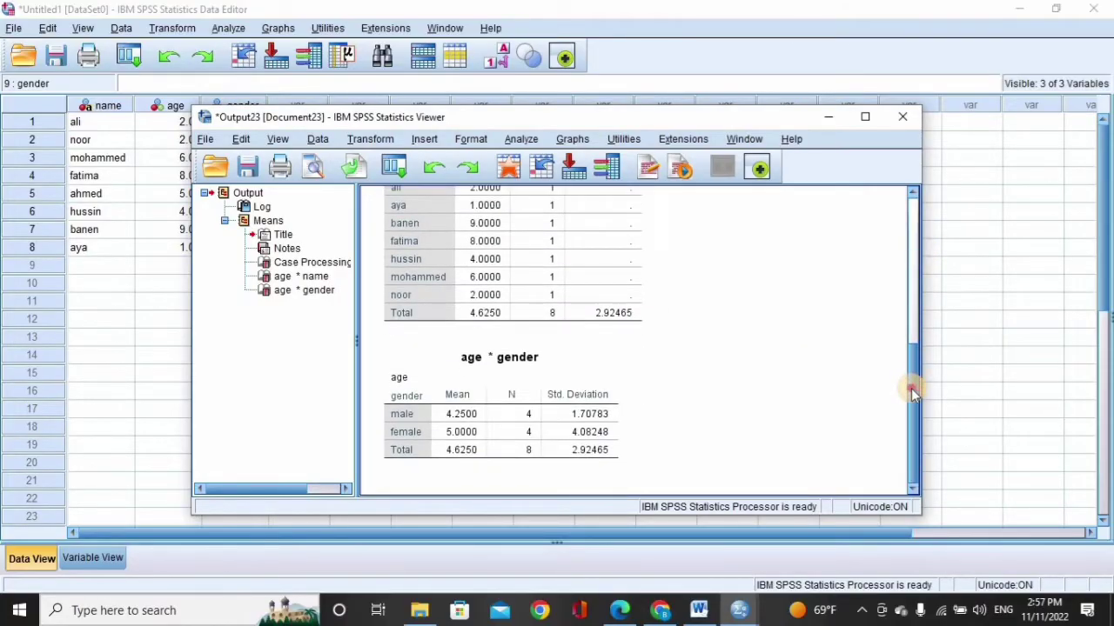
click(487, 435)
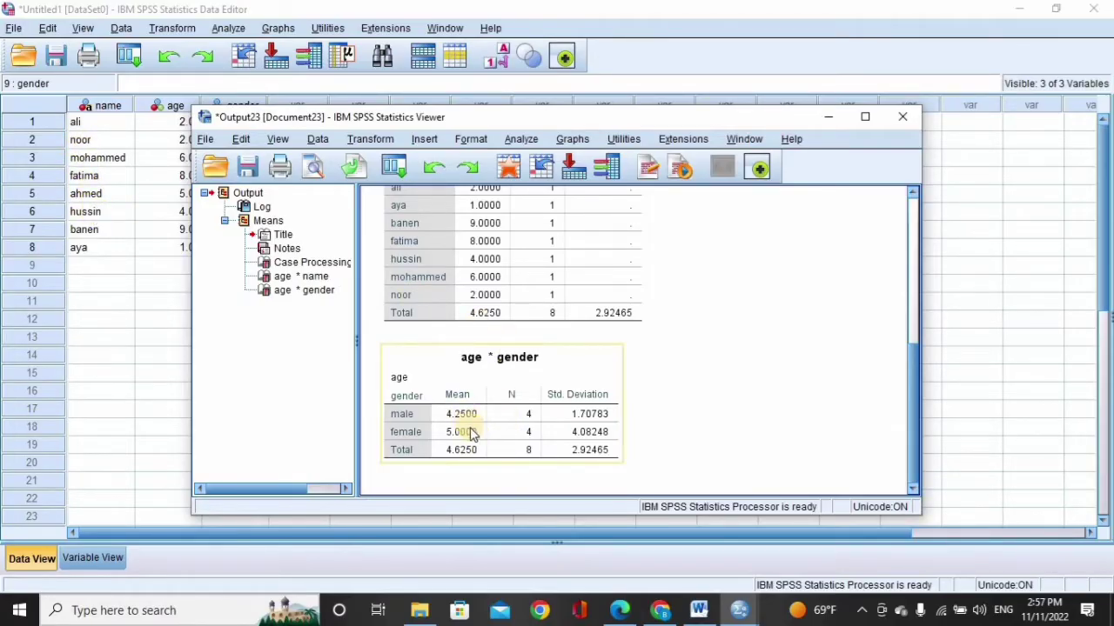
Compare the age by gender means with the data rows beside them and close the output without saving it.
drag(504, 115, 635, 122)
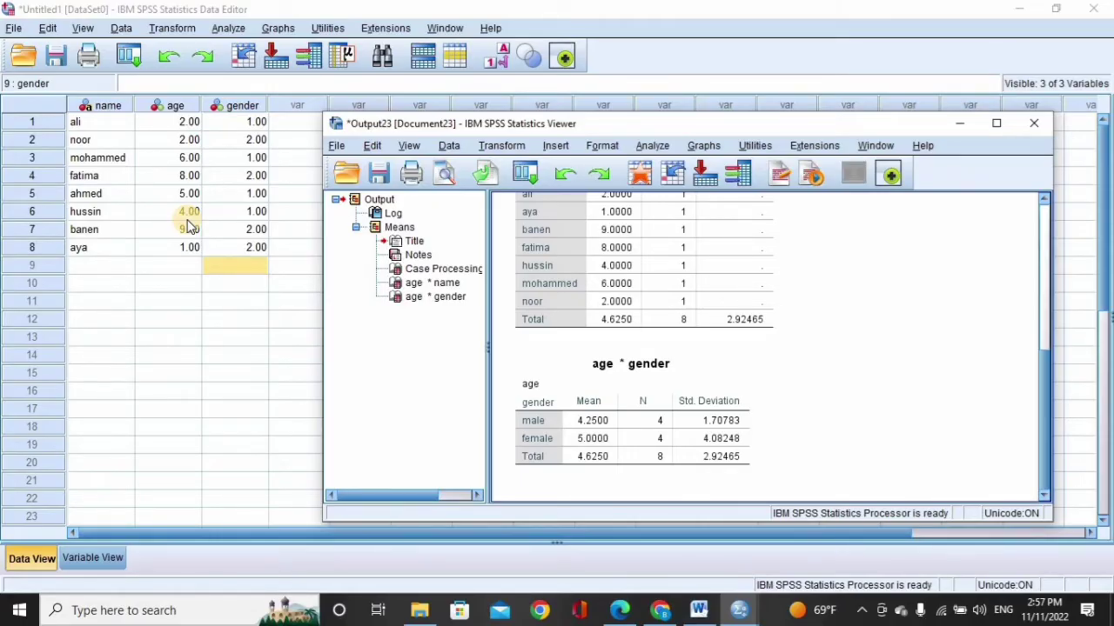
click(590, 419)
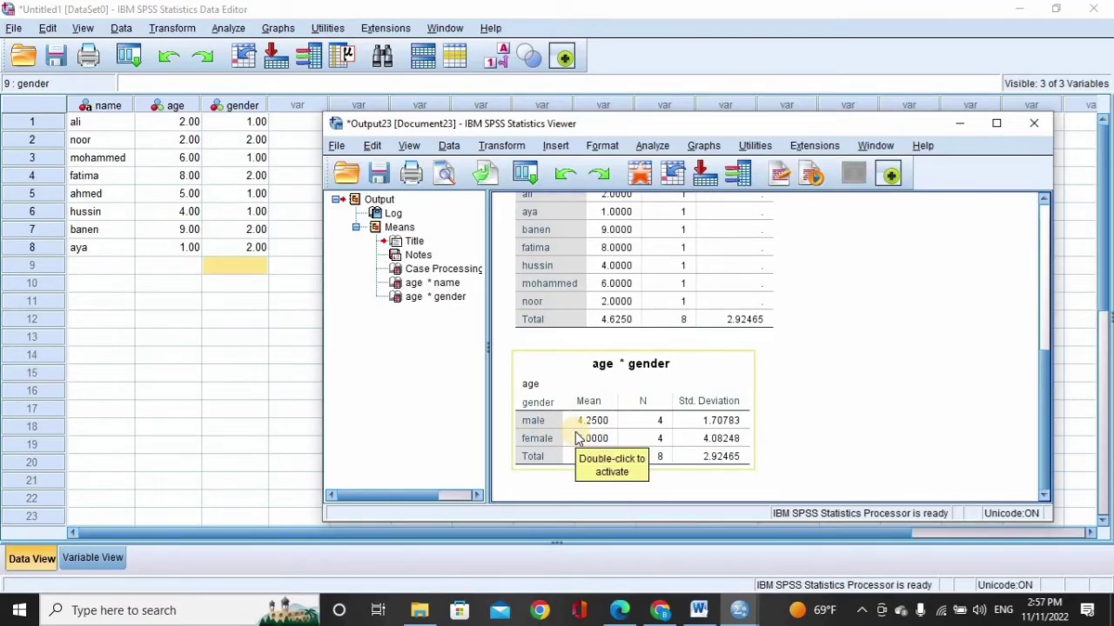
click(861, 452)
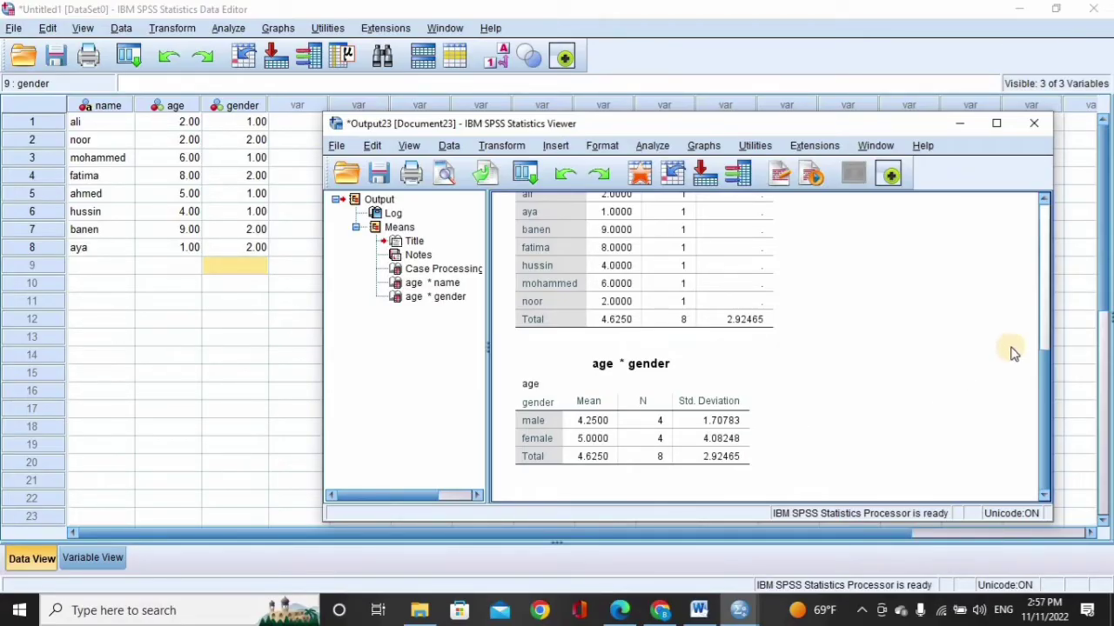
click(1045, 226)
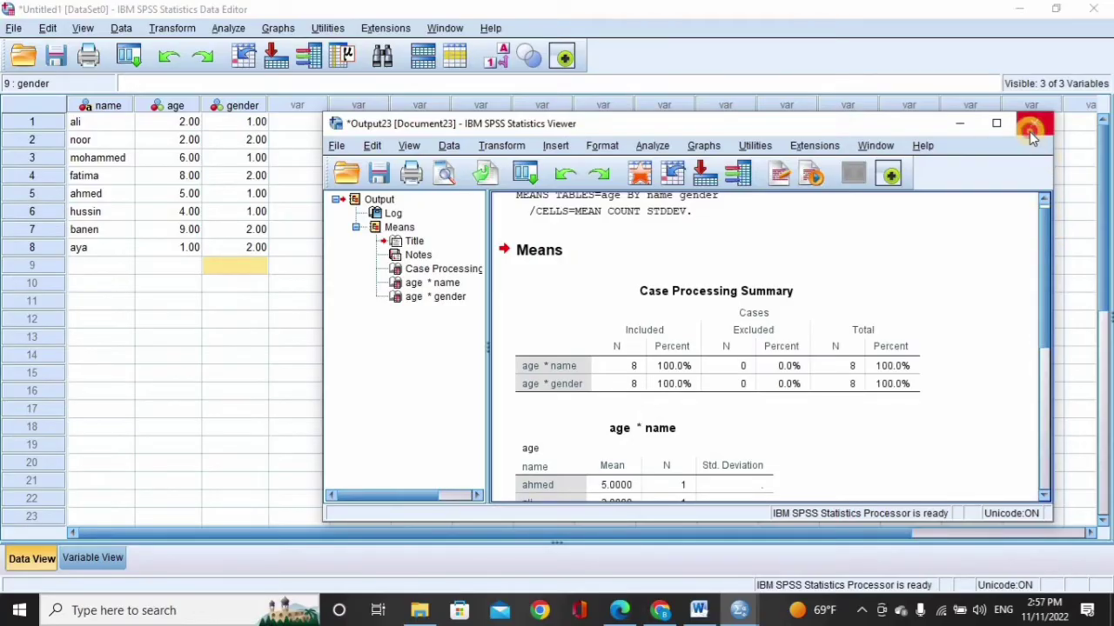
click(1033, 125)
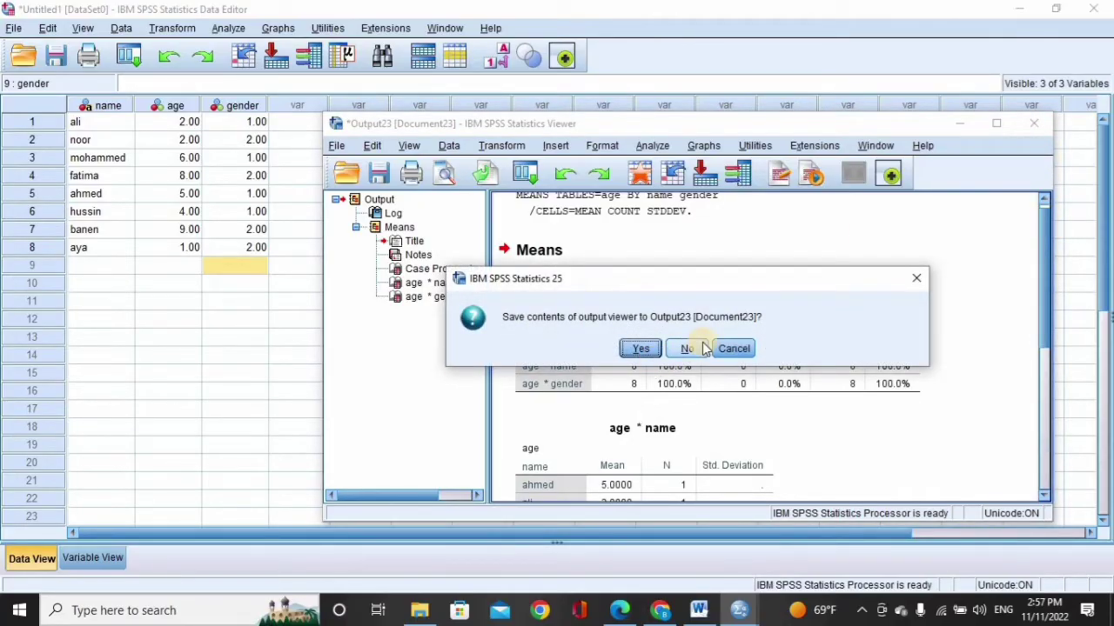
click(703, 348)
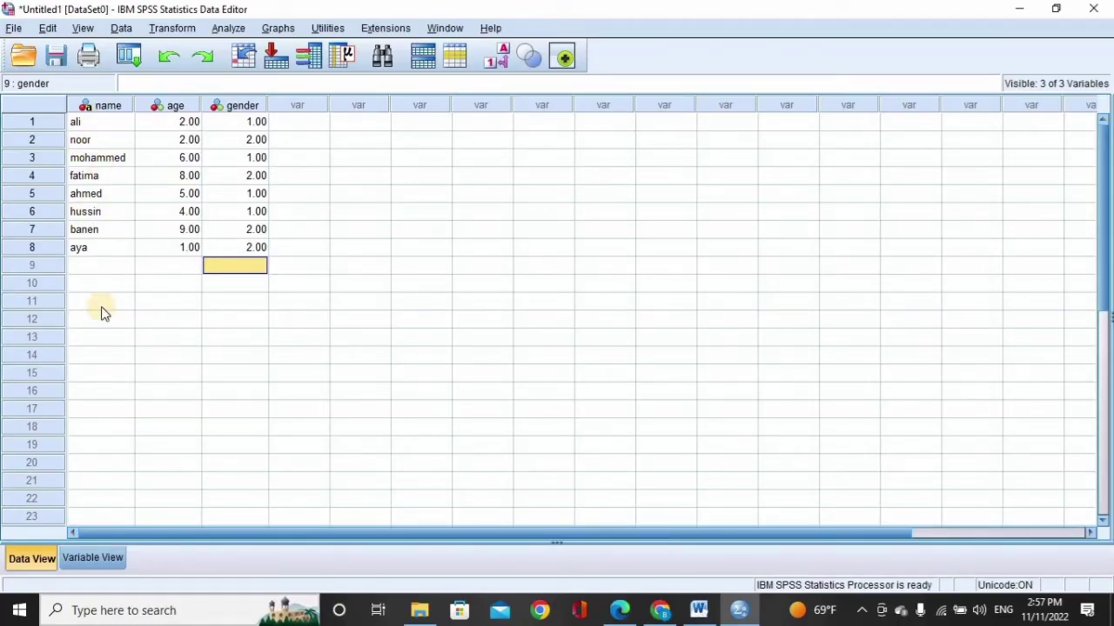
Add a ninth case that repeats the first name from row 2, with age 6 and gender code 2.
click(83, 266)
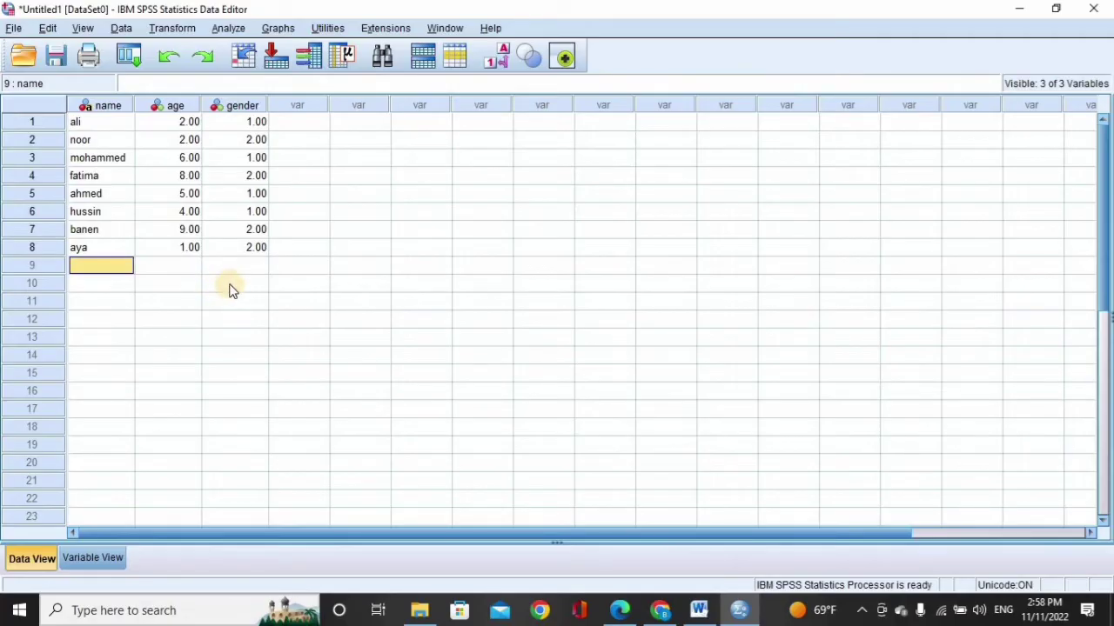
text(noor)
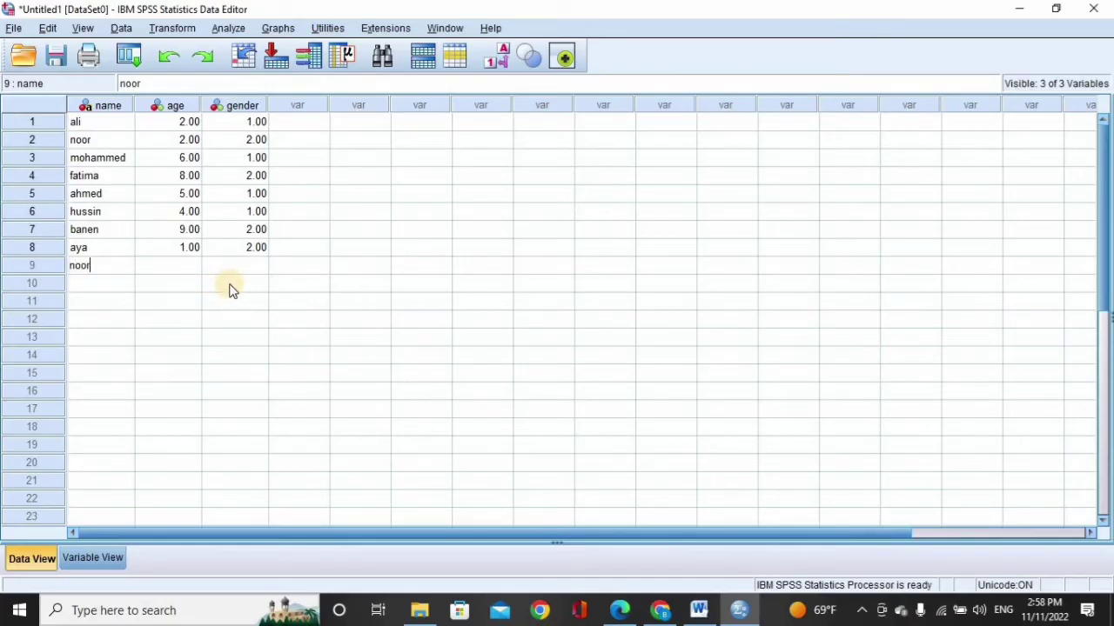
click(181, 271)
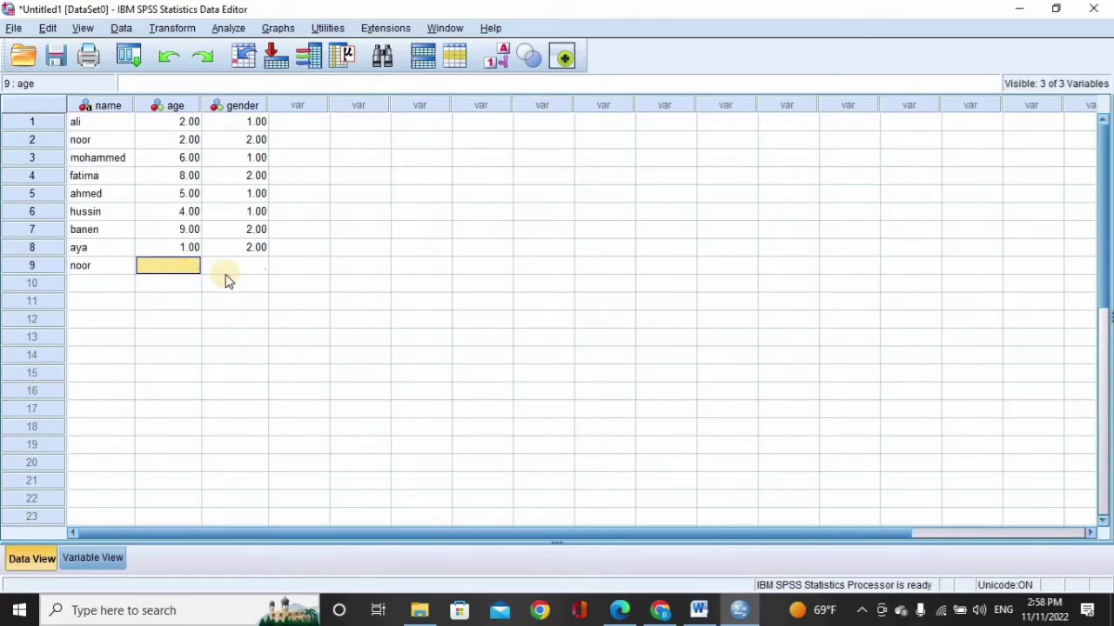
text(6)
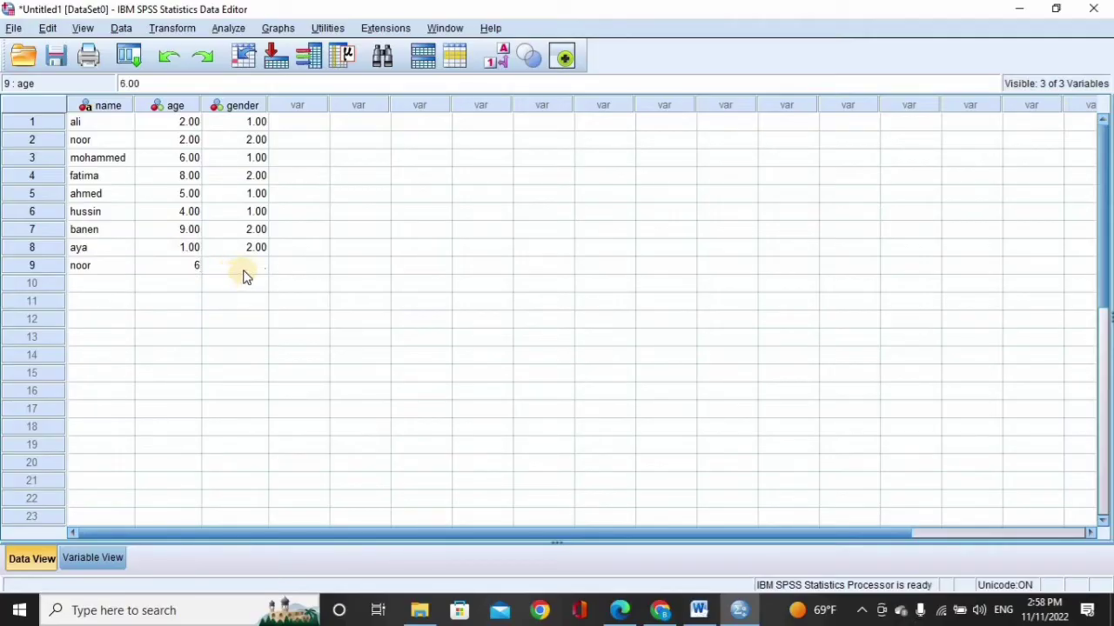
click(244, 277)
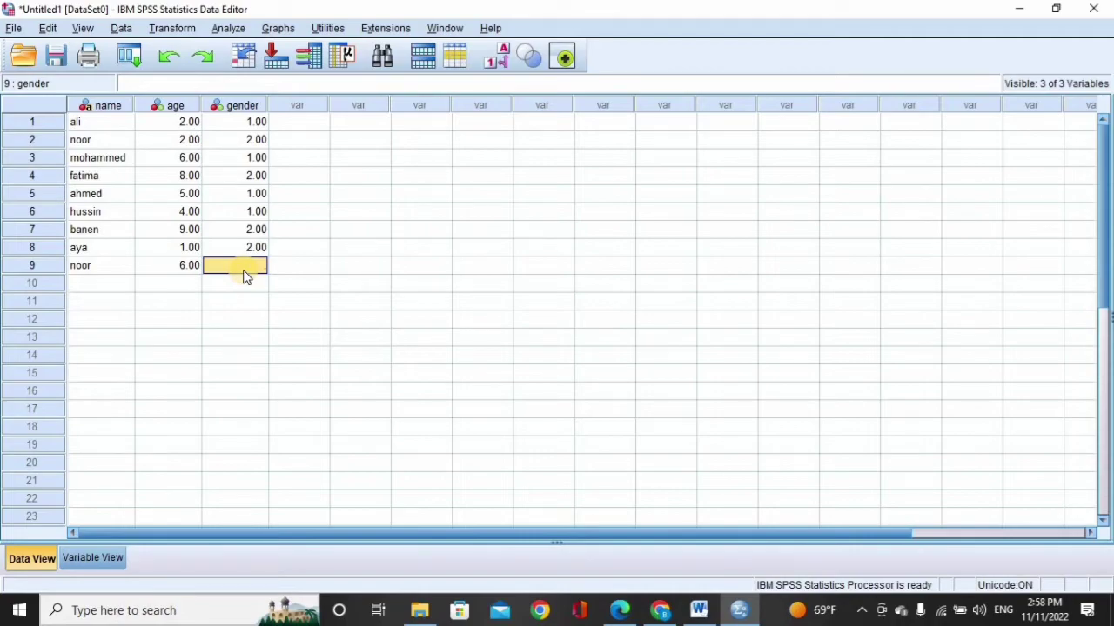
text(2)
Rerun the Means analysis of age by name and gender and compare the repeated name's mean age with the data rows.
click(226, 29)
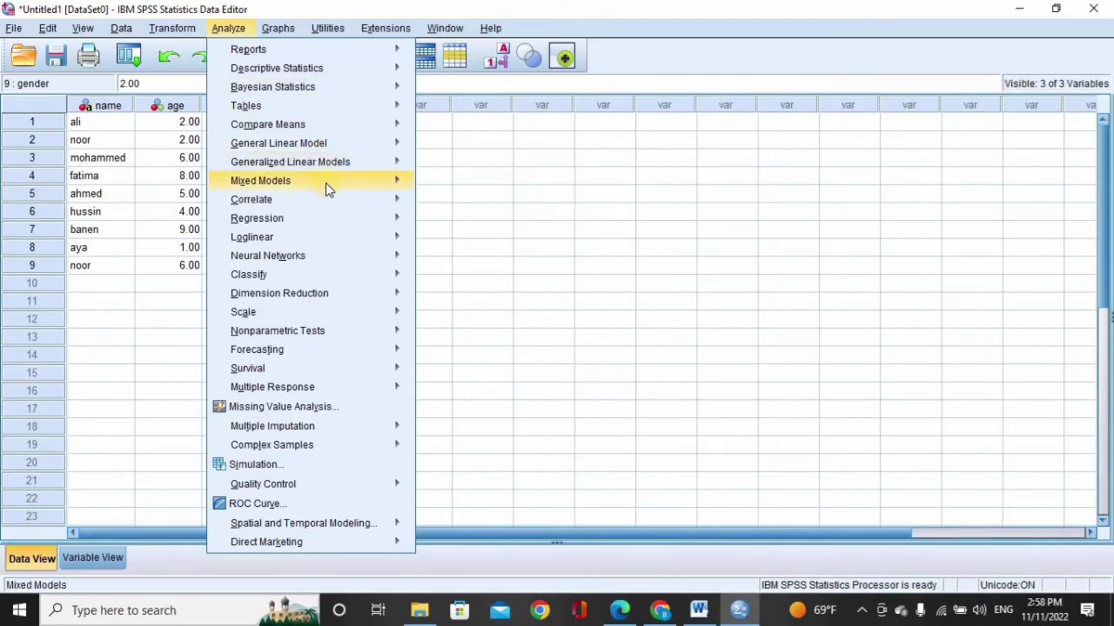
mouse_move(412, 125)
click(448, 128)
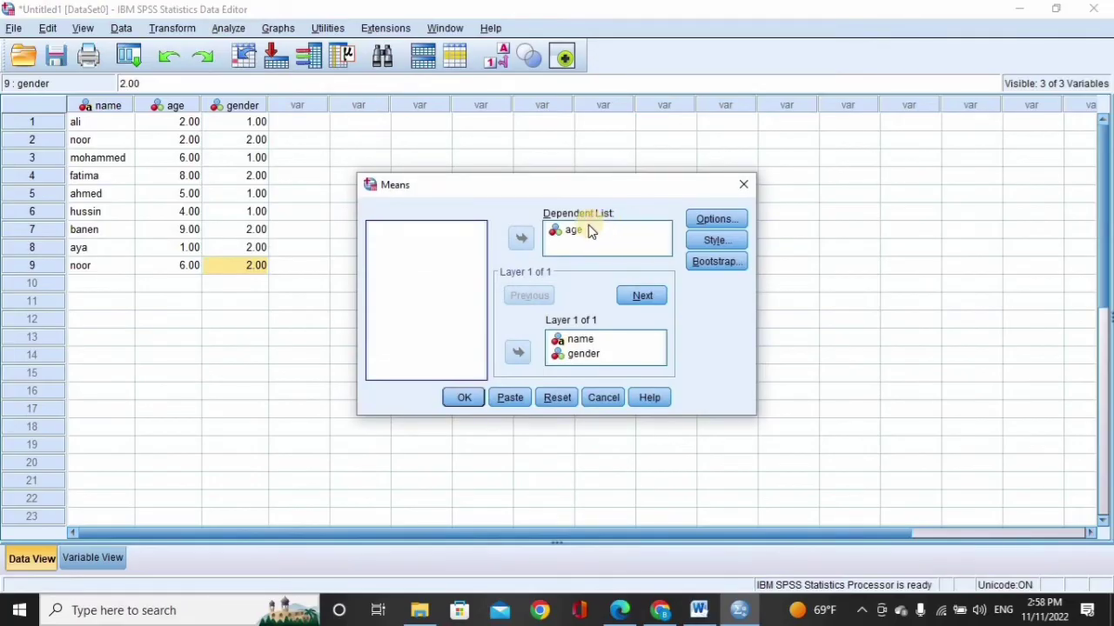
click(466, 398)
drag(912, 250, 914, 336)
click(408, 394)
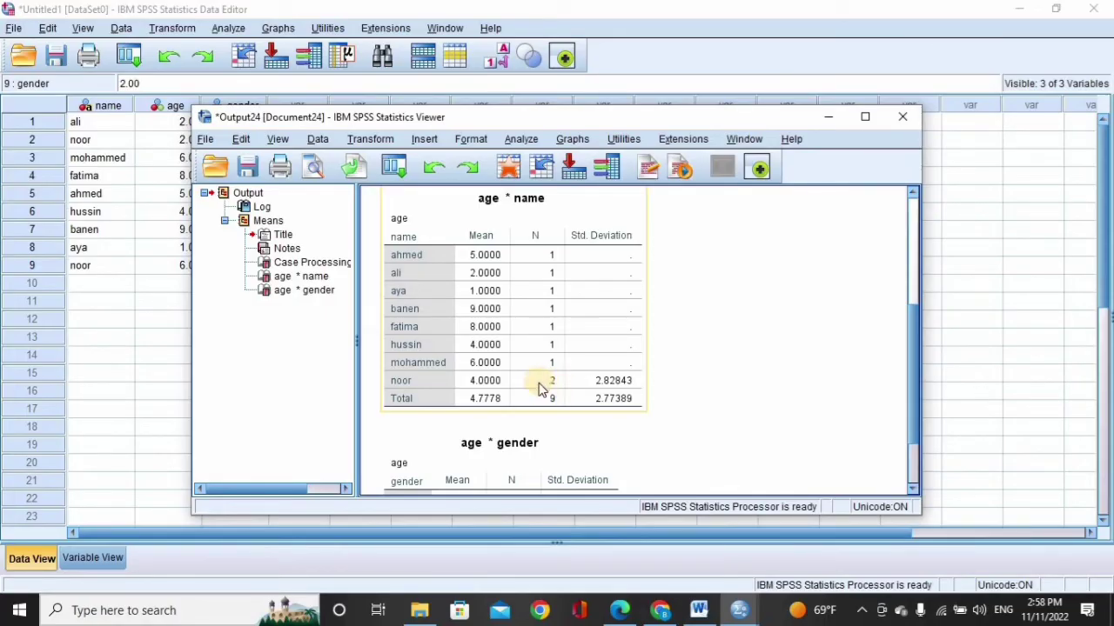
click(348, 120)
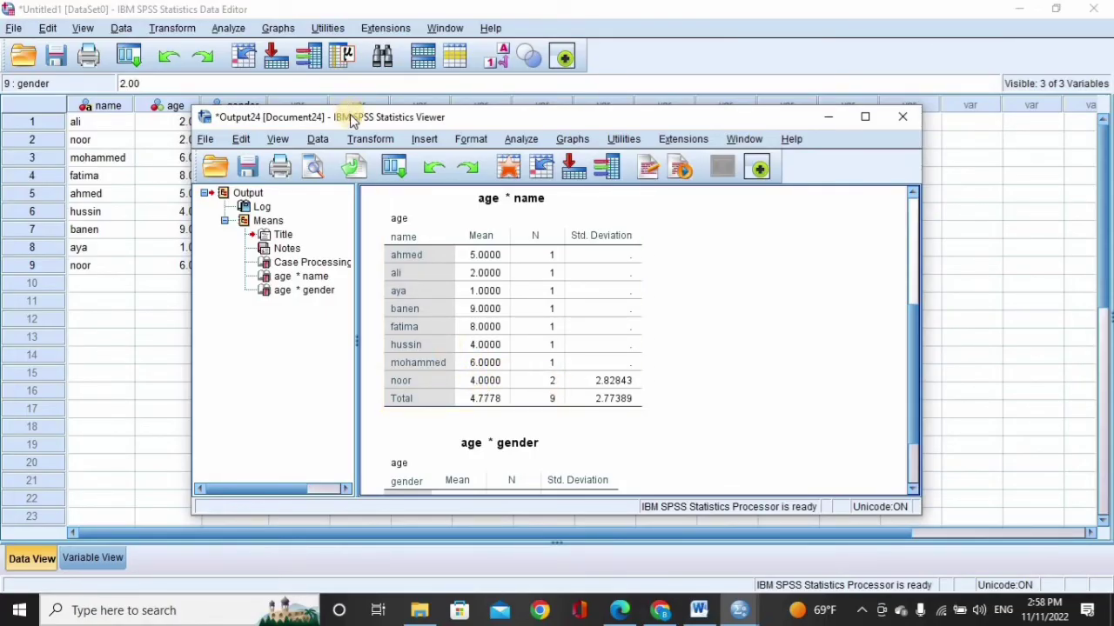
drag(382, 126, 488, 138)
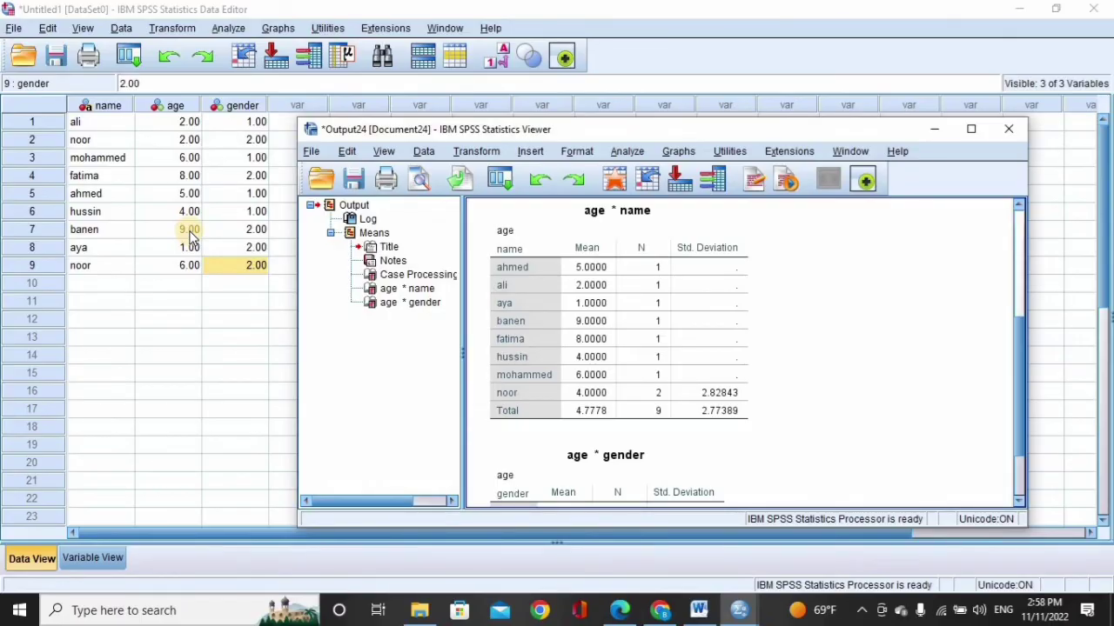
click(548, 400)
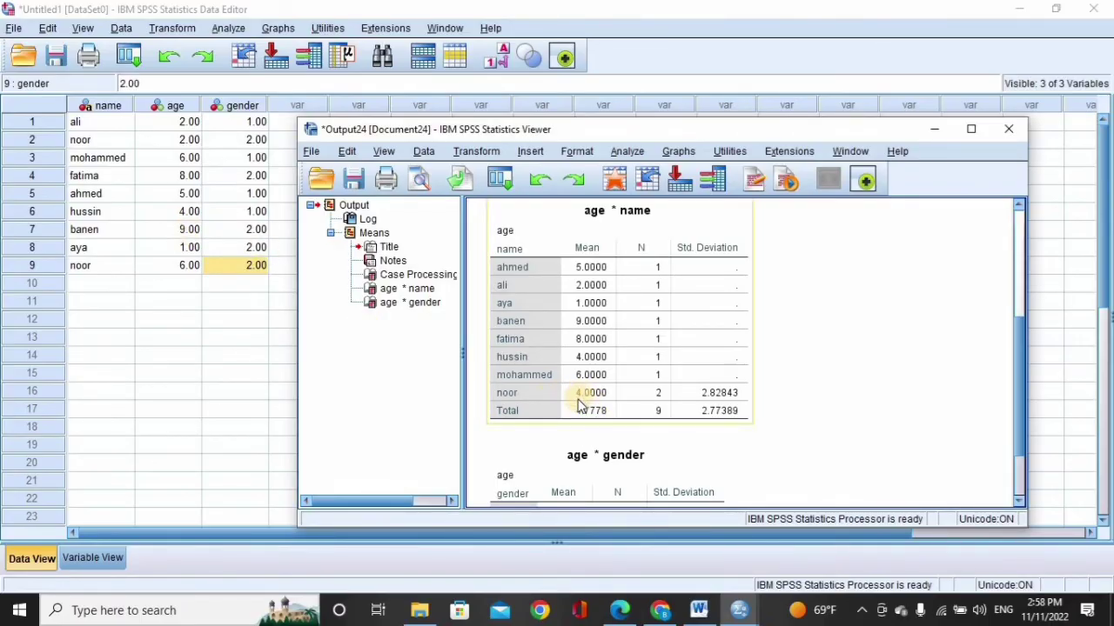
Examine the age by gender table of the nine-case analysis and close the output without saving it.
click(1023, 380)
drag(1023, 380, 1022, 426)
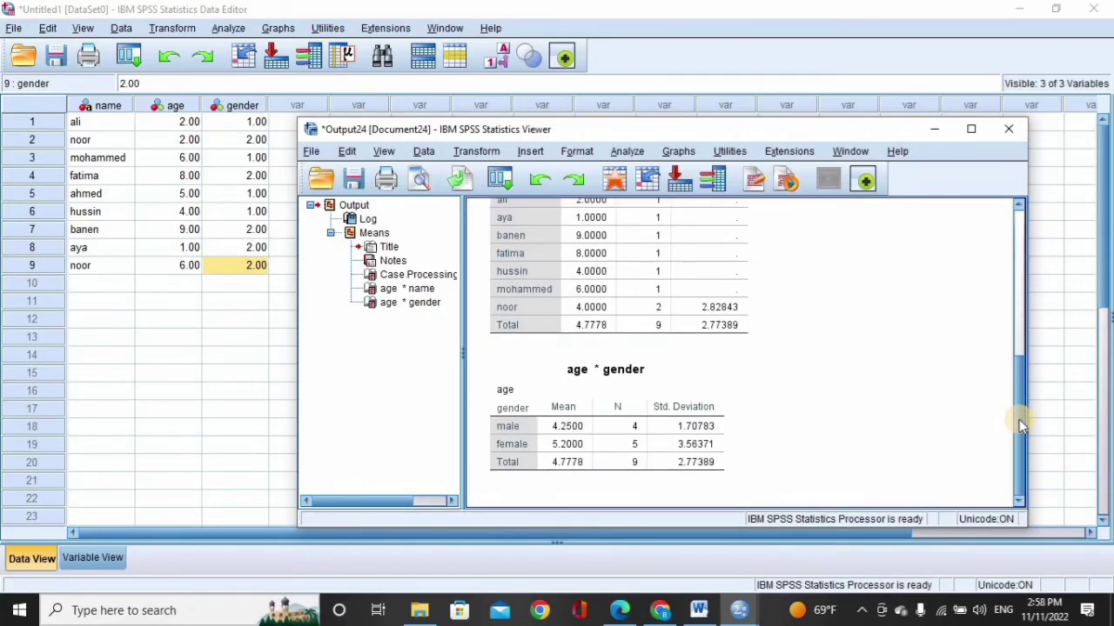
click(645, 466)
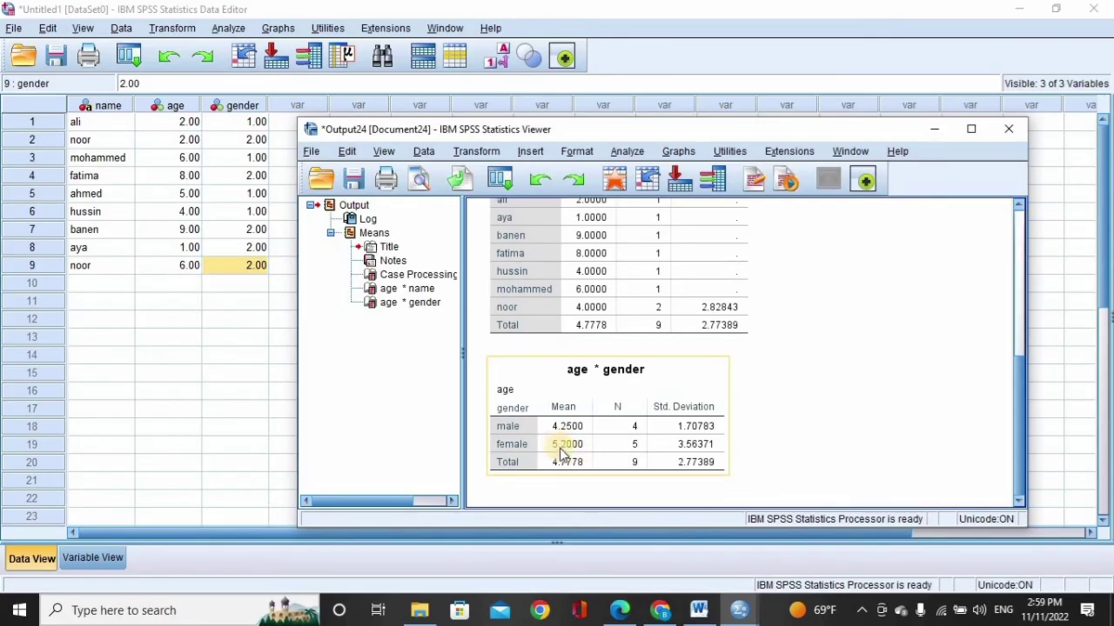
click(998, 130)
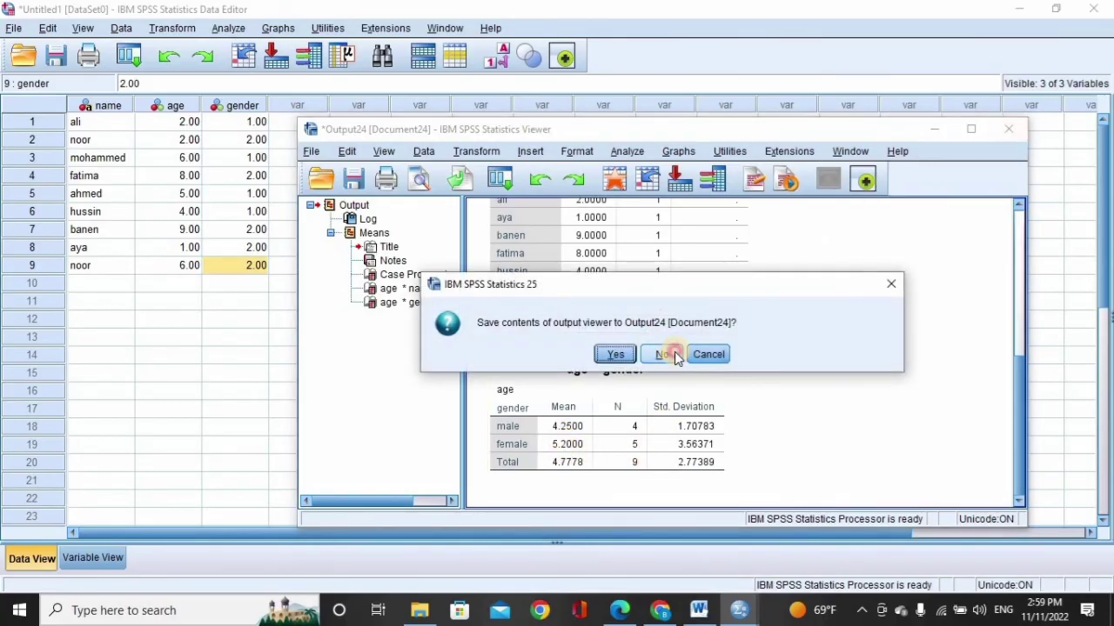
click(663, 354)
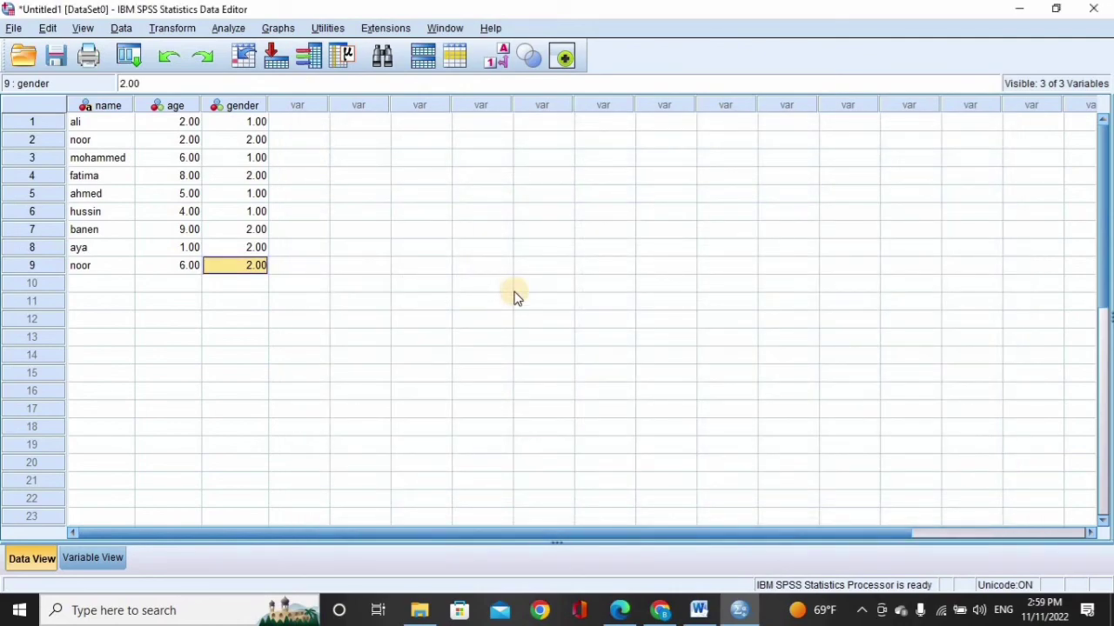